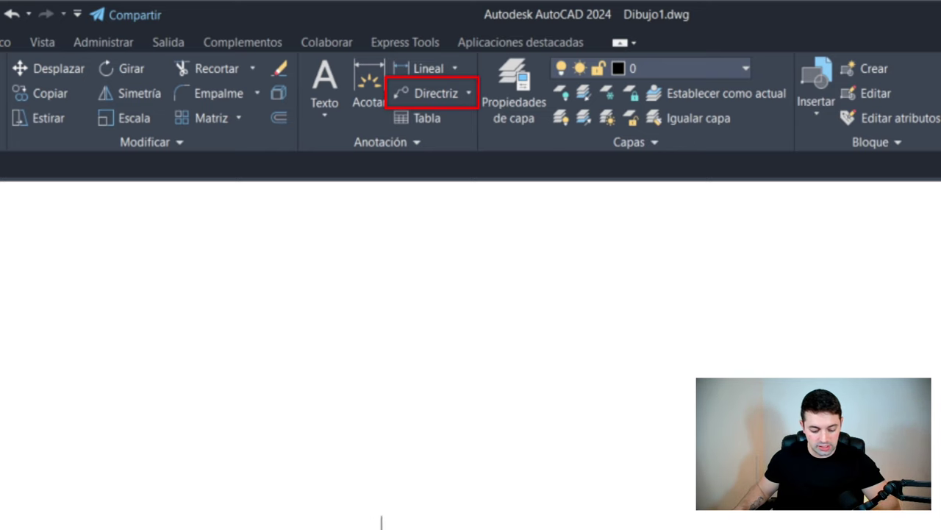
Type DM to call the DIRECTRIZM (multileader) command.
text(DM)
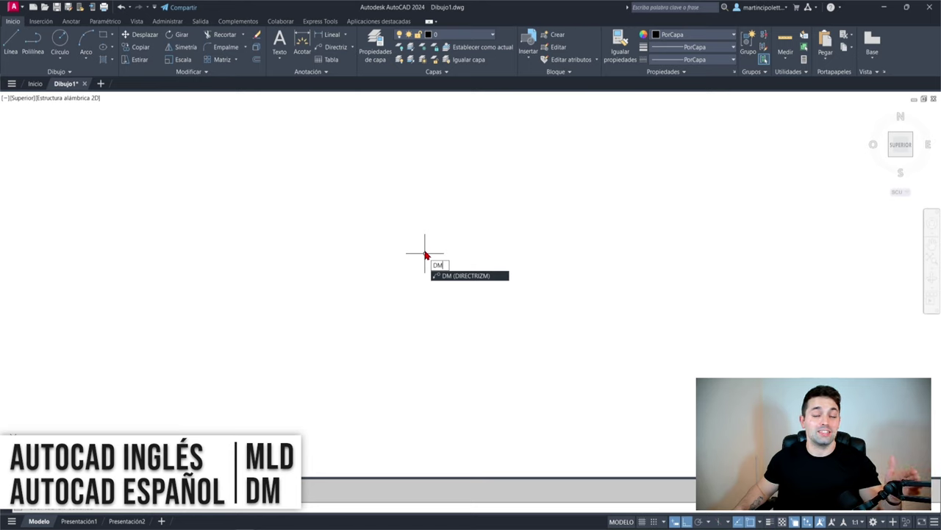
Place a text-free multileader with its arrowhead at left, angled up to a horizontal landing.
key(Return)
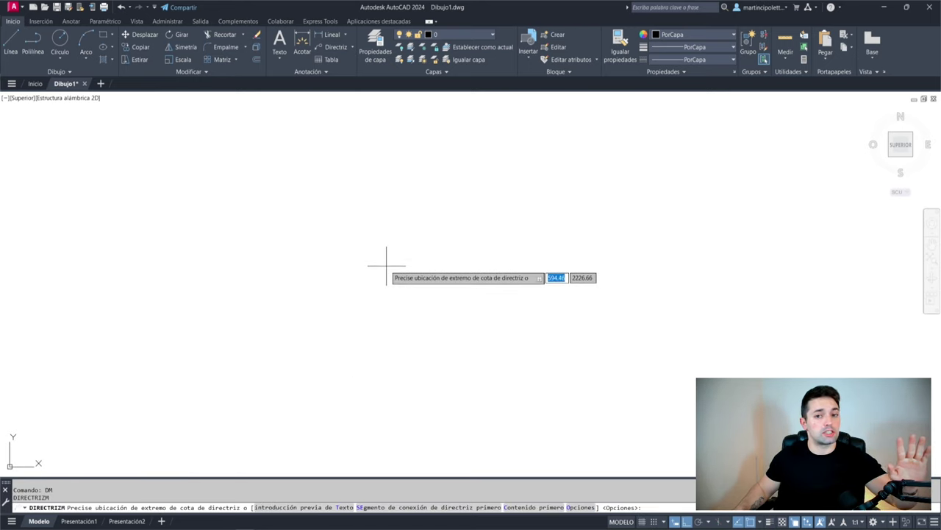
click(324, 340)
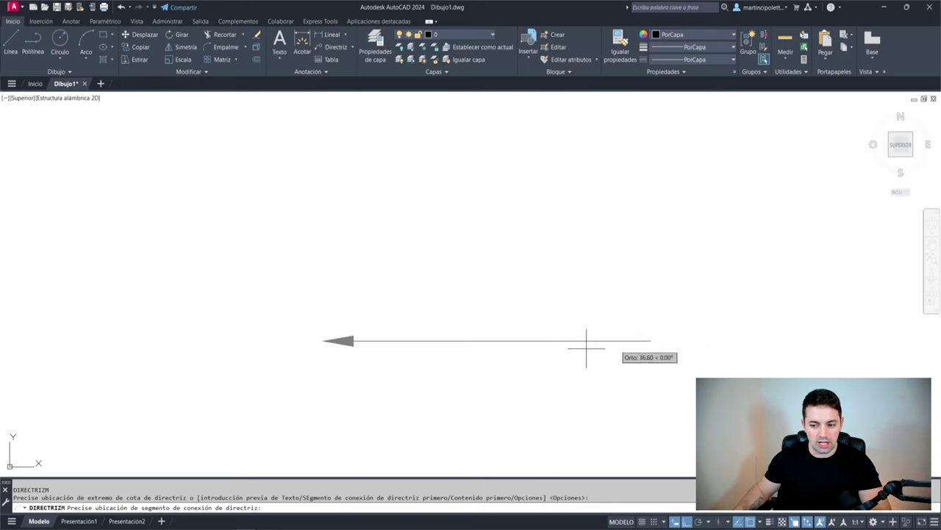
key(F8)
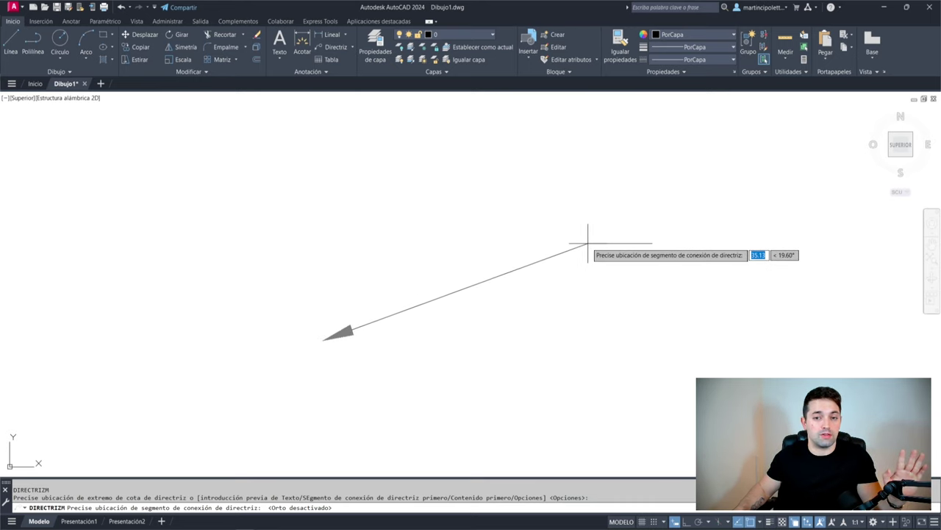
click(588, 243)
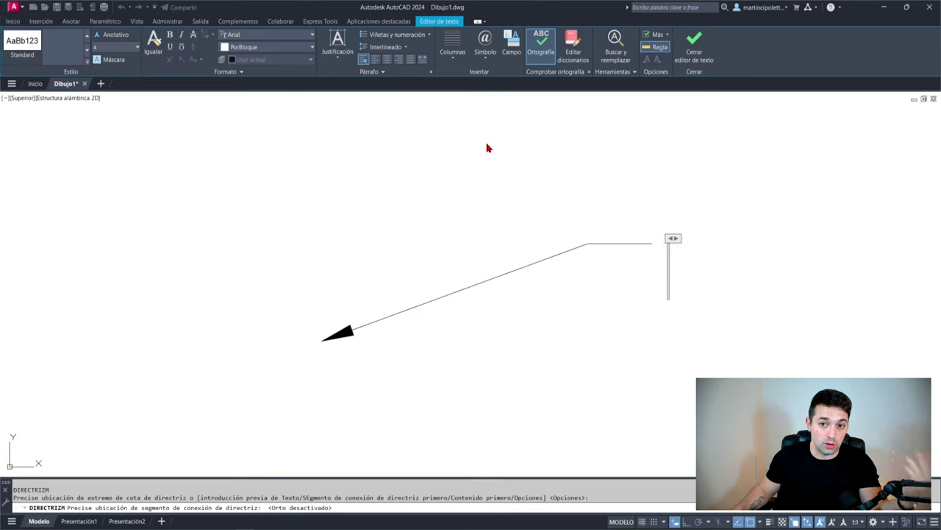
scroll(736, 257, up, 2)
scroll(599, 265, down, 4)
scroll(625, 253, up, 2)
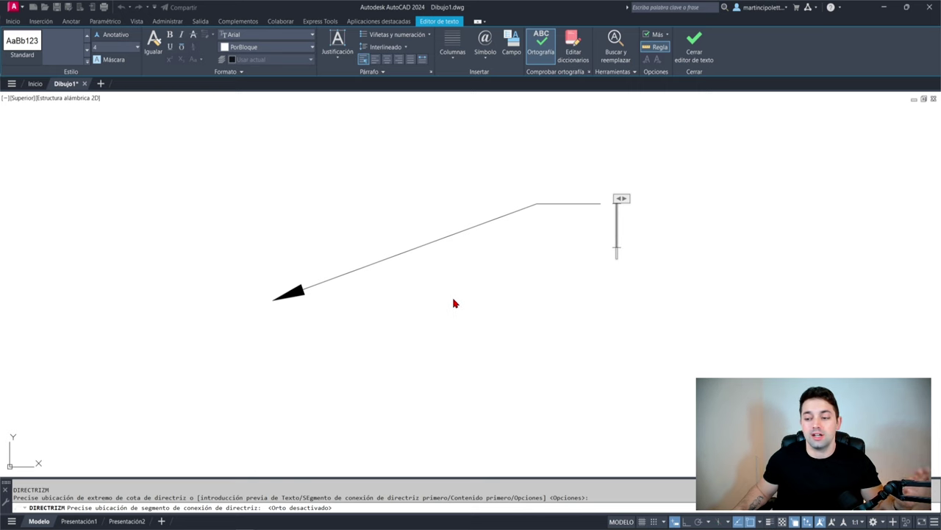
click(350, 192)
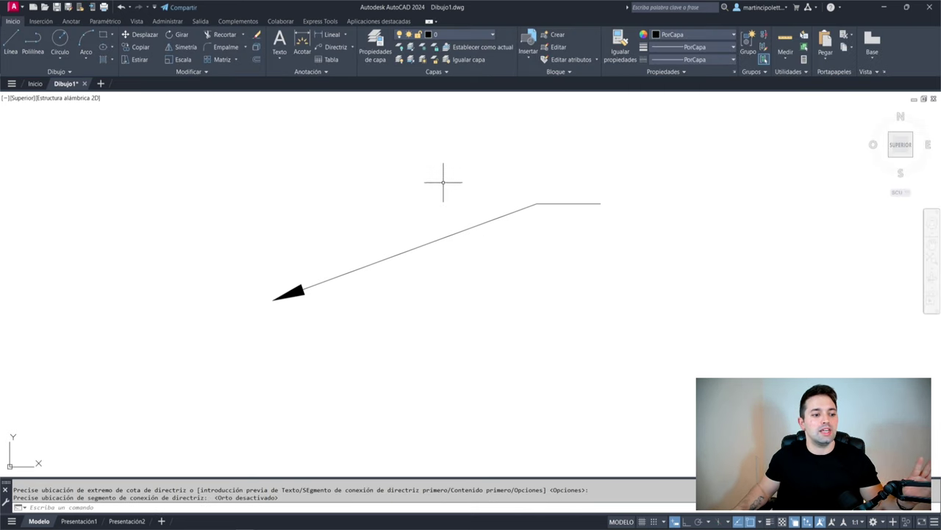
Select the leader and stretch its horizontal landing farther right.
key(Escape)
click(418, 243)
click(587, 175)
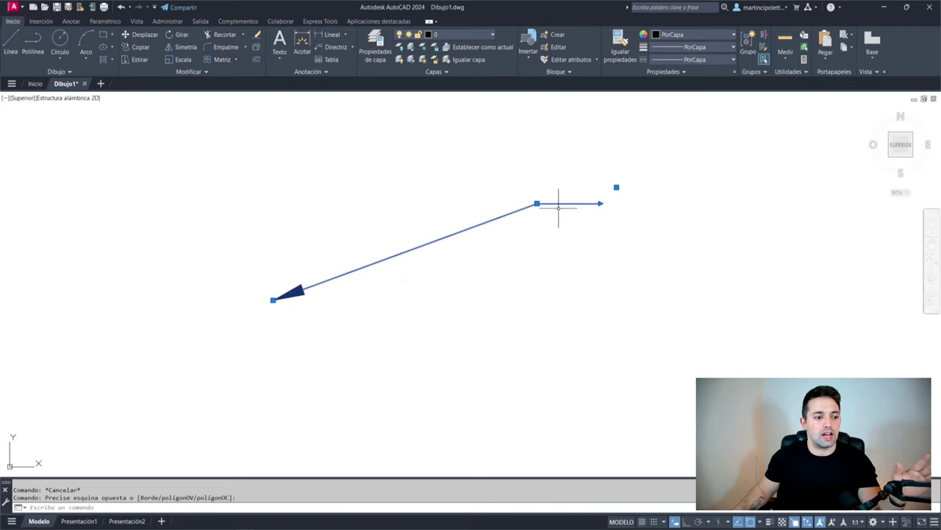
scroll(575, 242, down, 2)
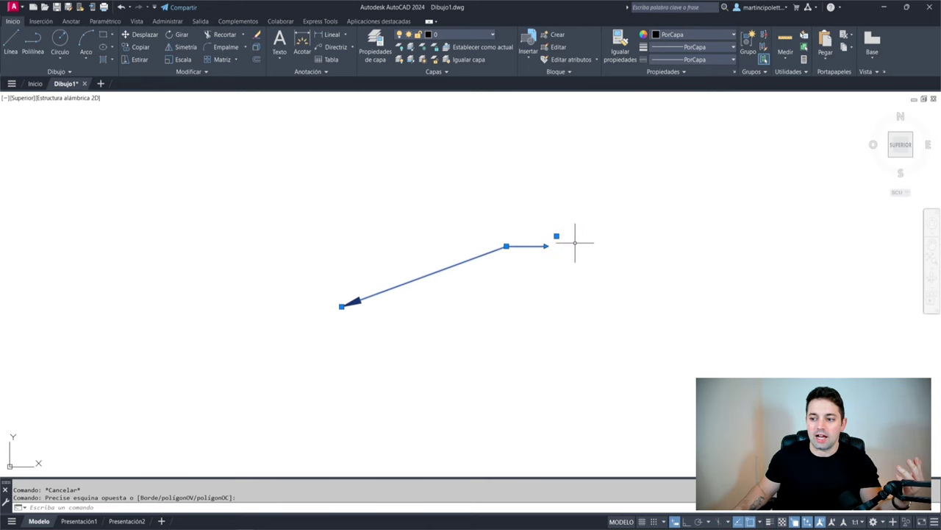
click(547, 246)
click(668, 246)
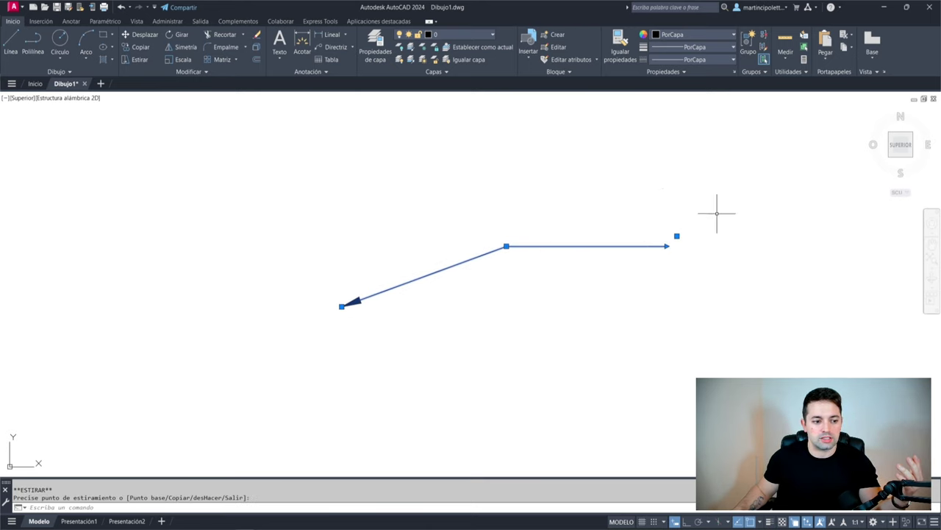
Move the leader's bend point lower and reposition the arrowhead tip further left.
click(506, 246)
click(513, 287)
click(515, 269)
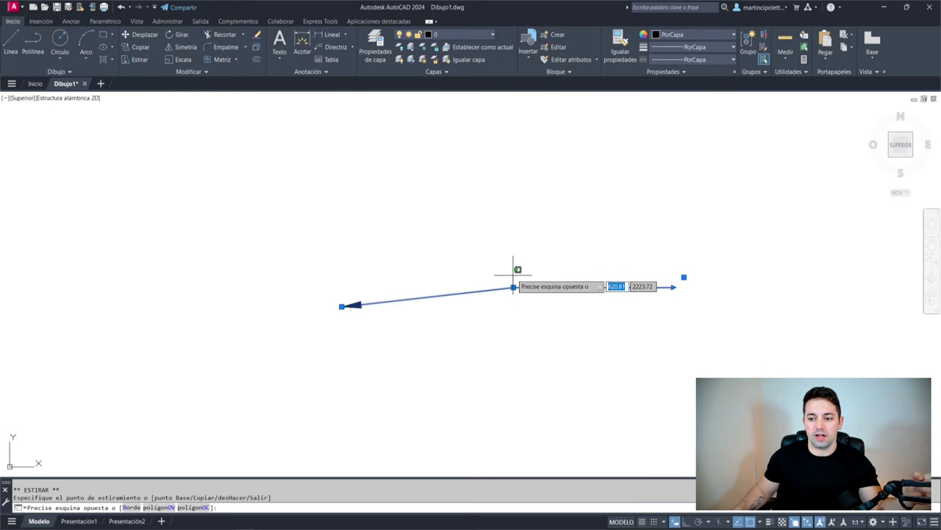
scroll(338, 307, up, 2)
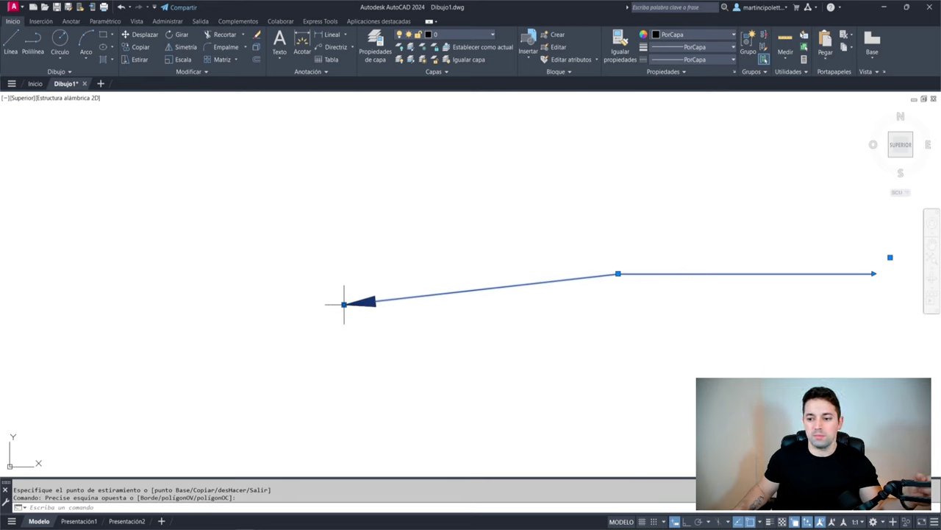
click(343, 304)
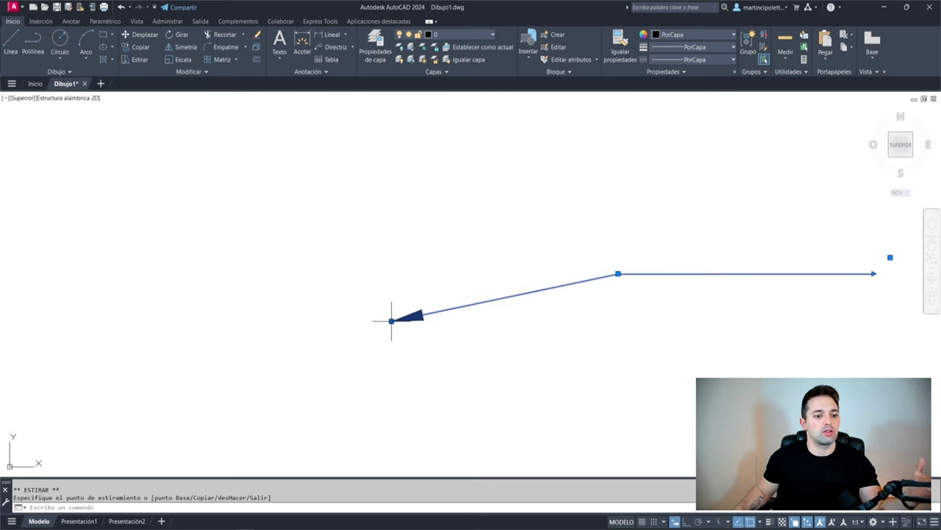
middle_drag(916, 283, 779, 284)
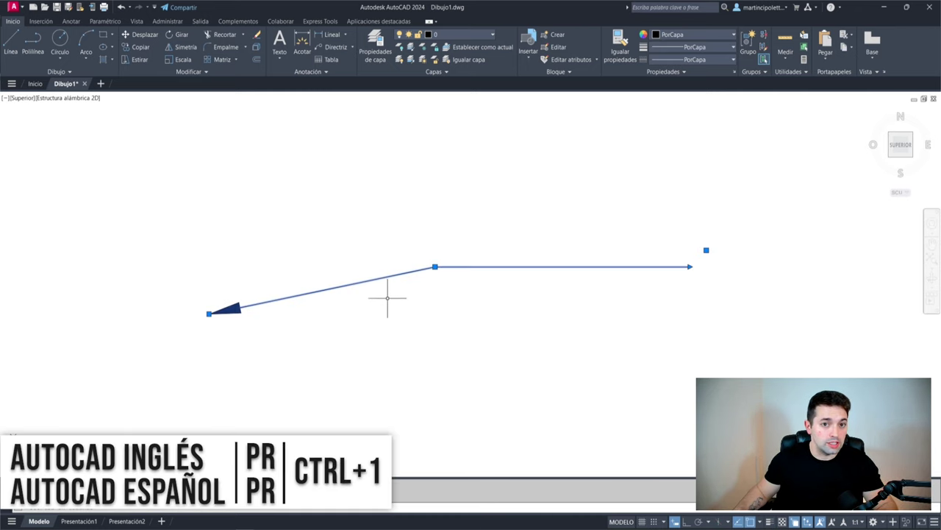
Change the leader's Tipo de directriz from Recta to Spline in Properties.
key(ctrl+1)
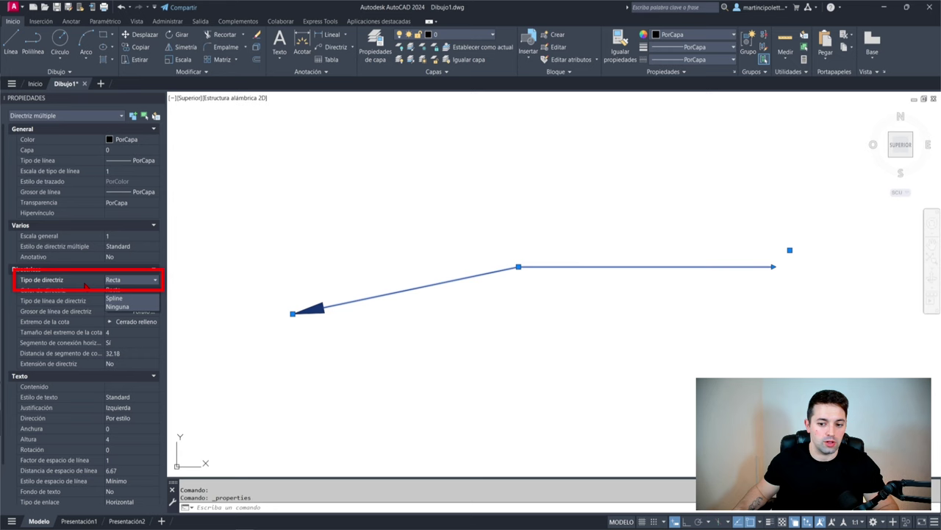
click(116, 298)
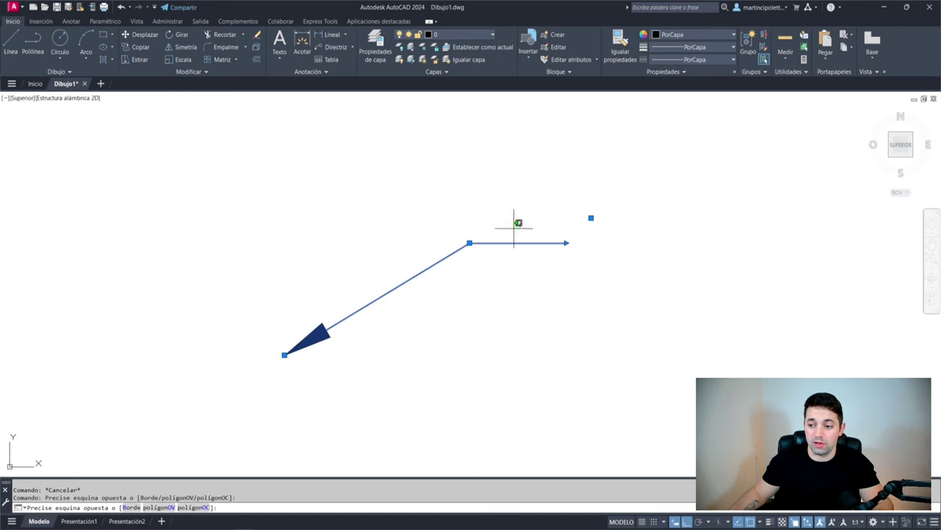
Explode the leader with DP and select the resulting slanted line.
click(515, 224)
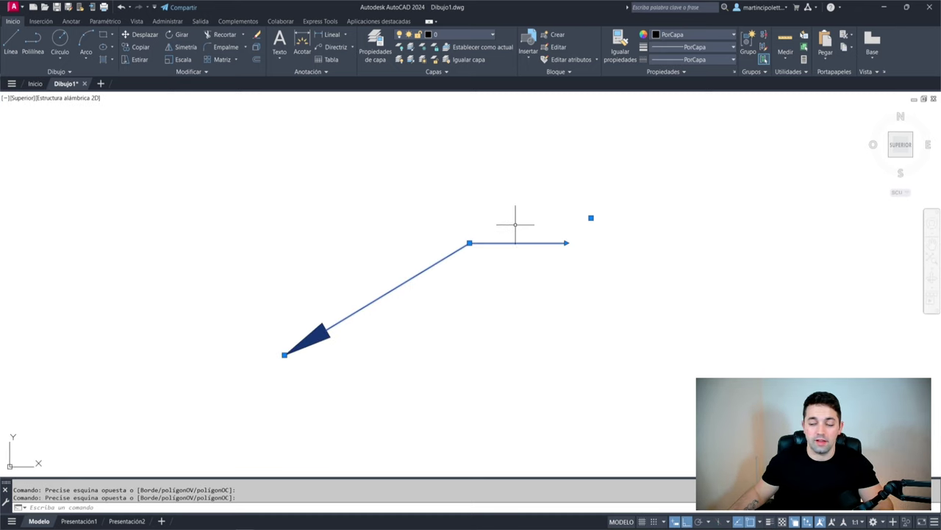
key(Return)
click(434, 264)
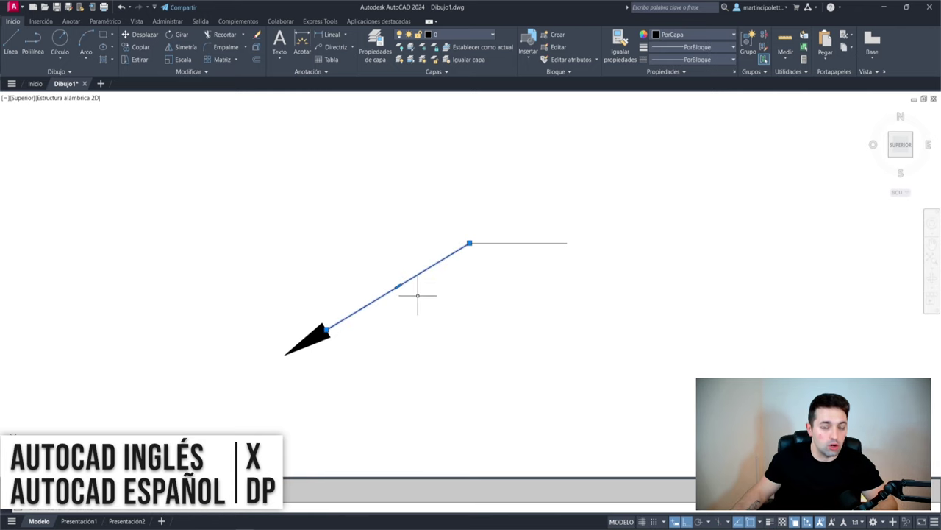
key(Escape)
click(499, 196)
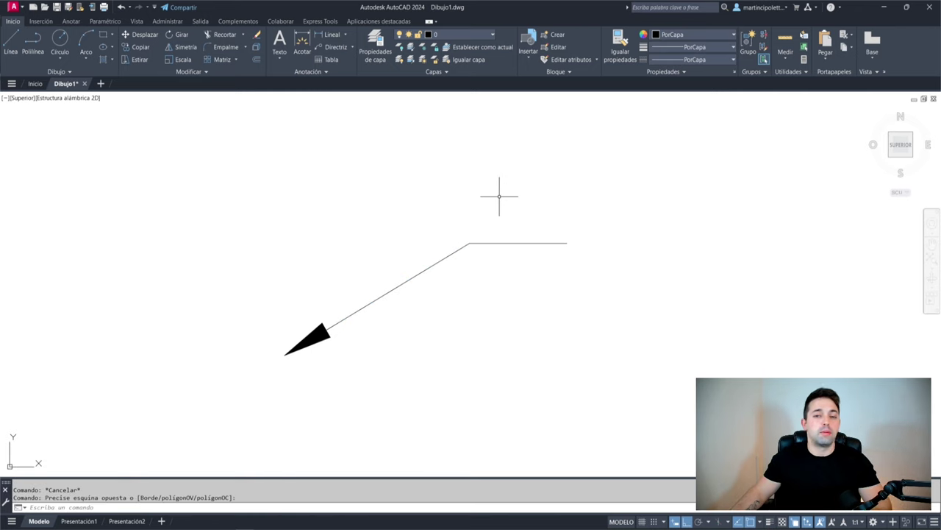
Check the horizontal line, sloped polyline and solid arrowhead object types in Properties.
key(ctrl+1)
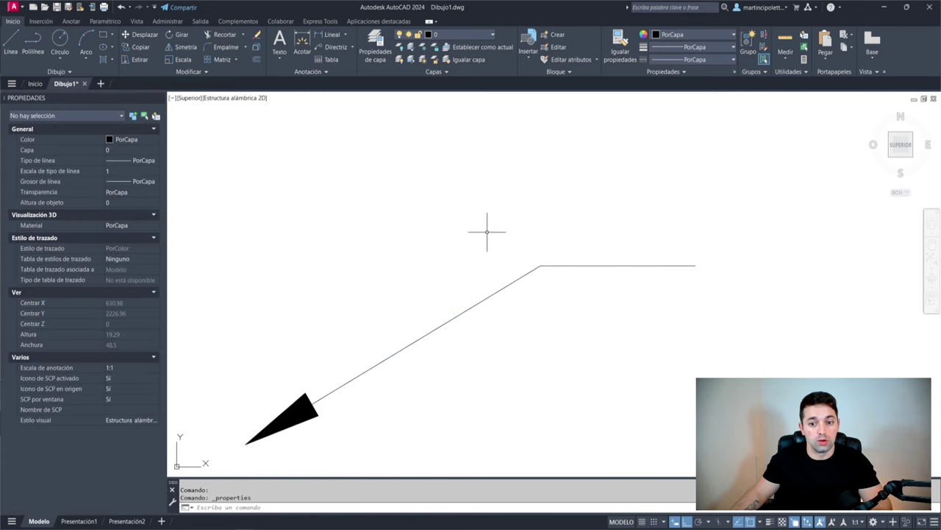
click(583, 265)
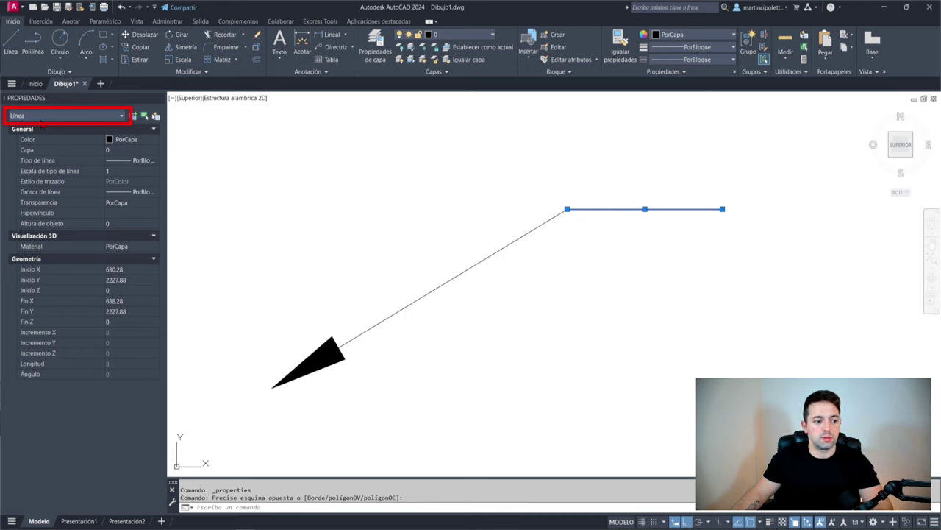
key(Escape)
click(530, 199)
click(475, 263)
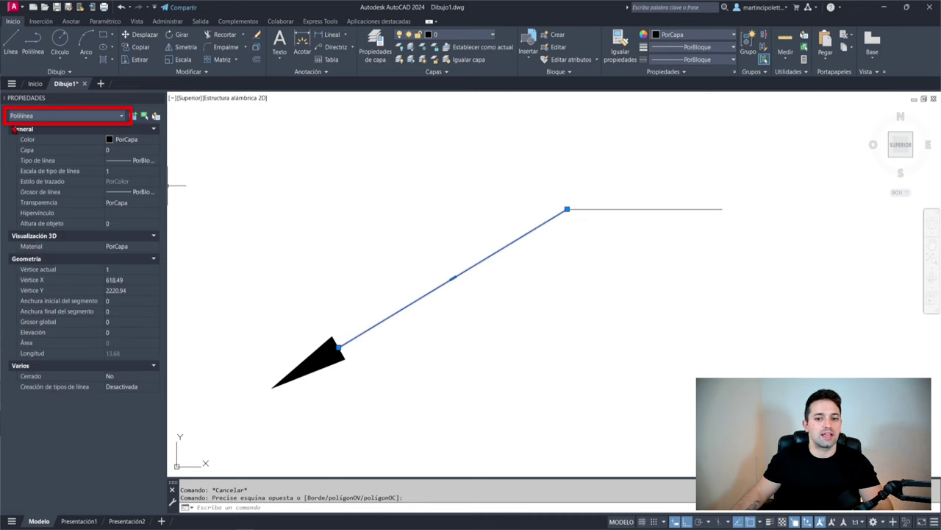
key(Escape)
click(305, 364)
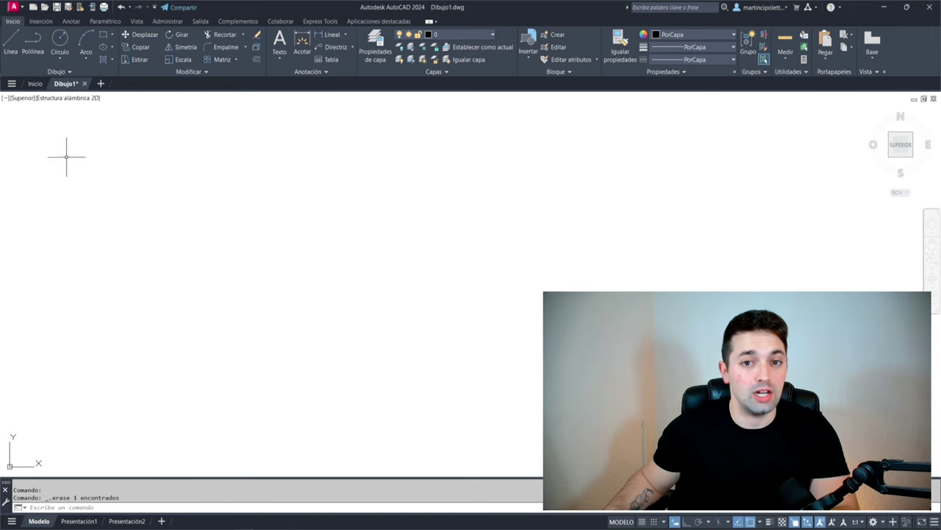
Start a polyline and draw a long horizontal shaft segment with Ortho on.
text(POL)
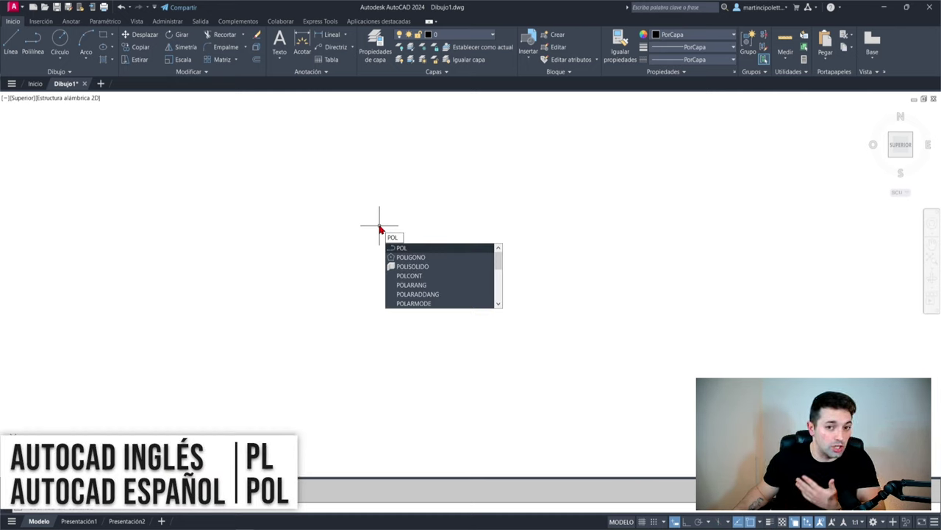
key(Escape)
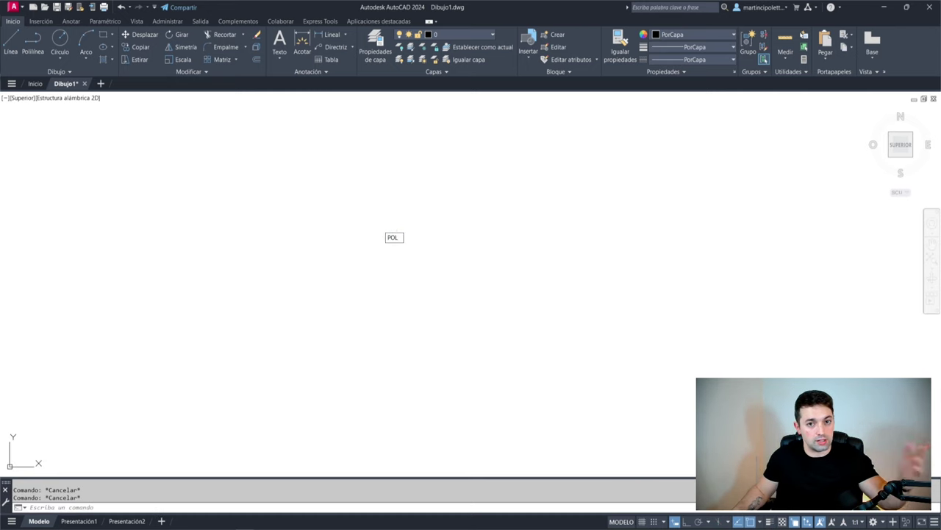
key(Return)
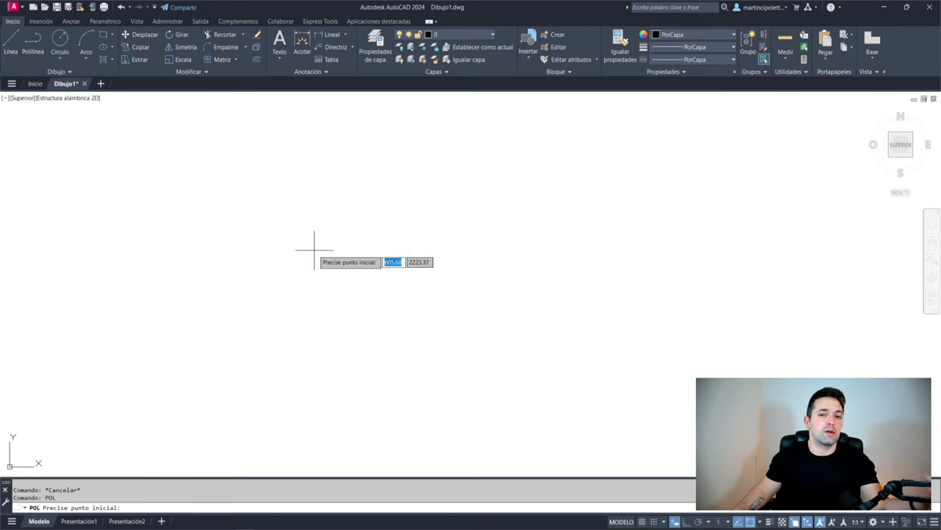
click(314, 250)
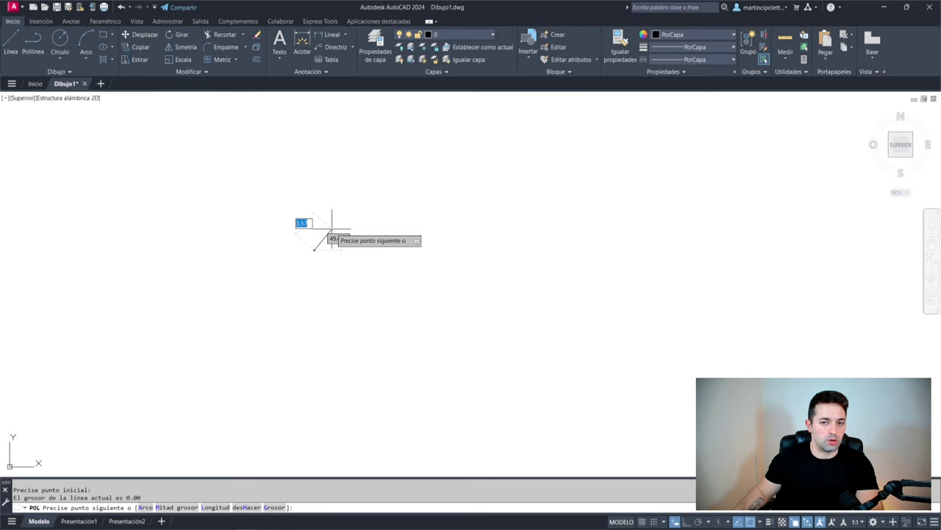
key(F8)
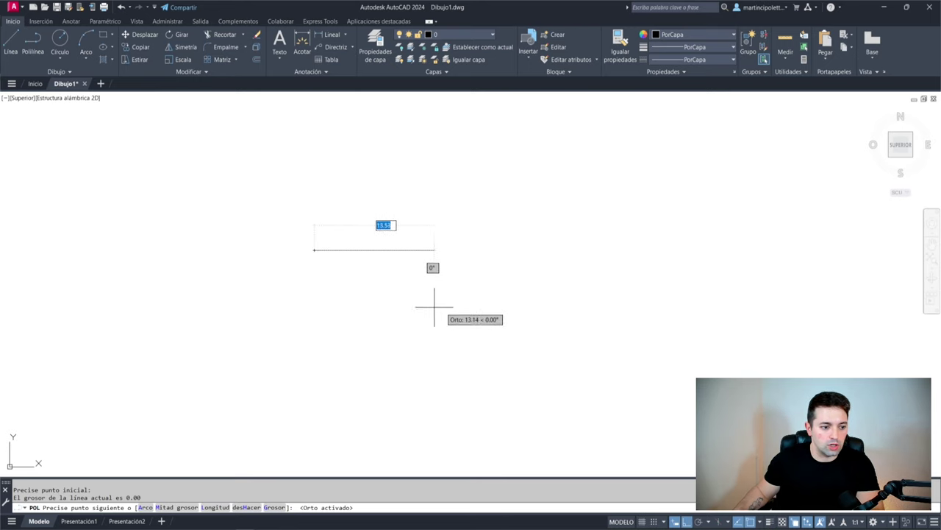
scroll(558, 280, up, 3)
scroll(537, 243, down, 1)
scroll(441, 265, down, 2)
scroll(326, 309, up, 1)
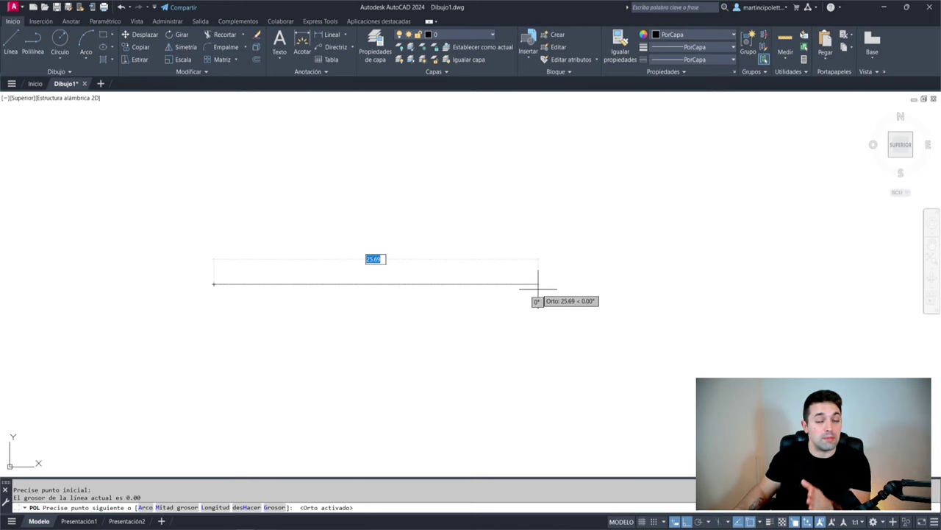
click(493, 284)
scroll(499, 284, up, 3)
scroll(478, 284, down, 3)
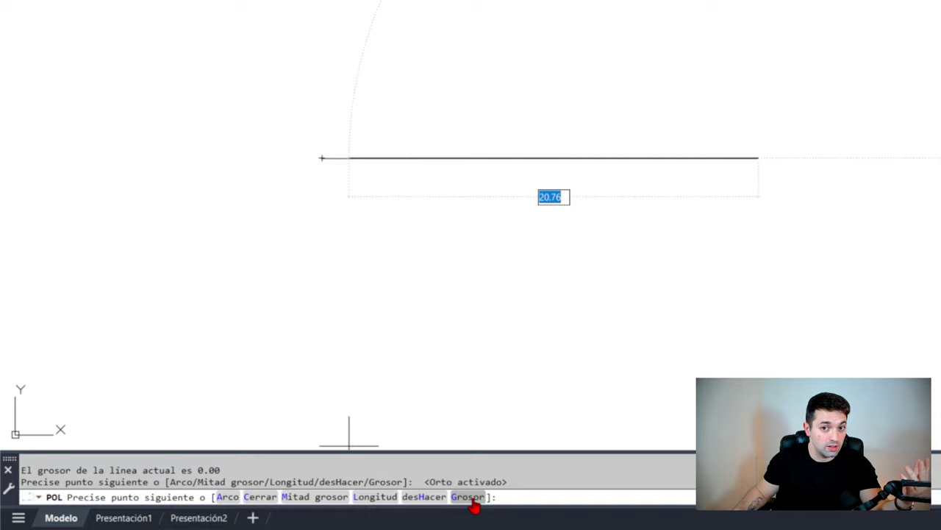
Add a head segment tapering from width 2.75 to 0, then finish the polyline.
key(Return)
text(G)
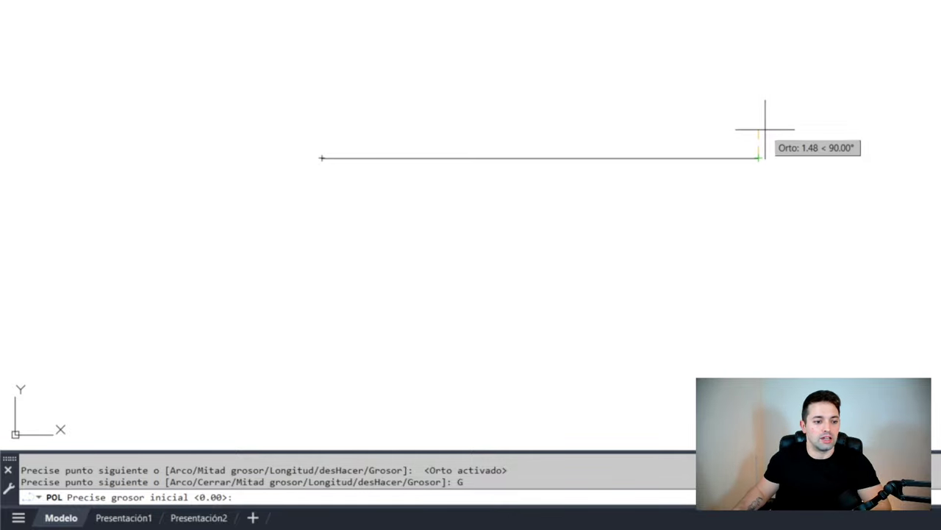
middle_drag(765, 125, 578, 152)
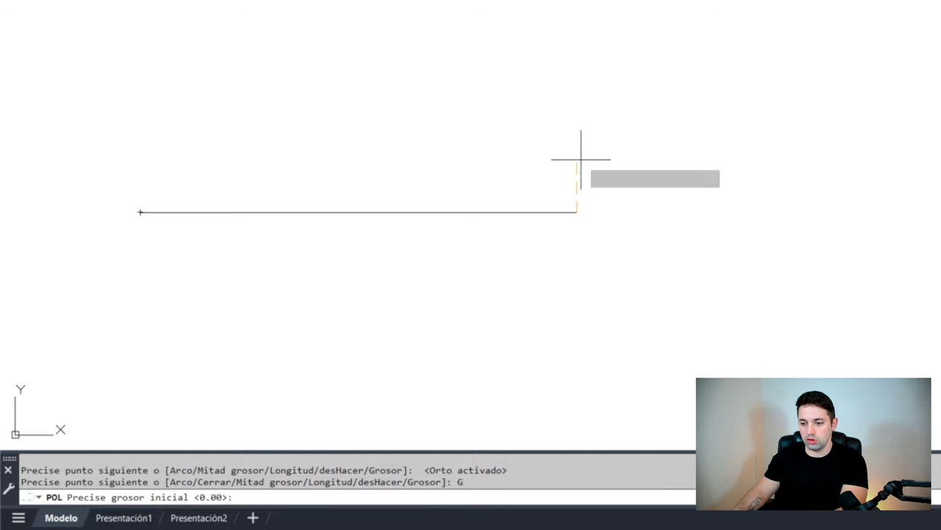
text(2.75)
key(Return)
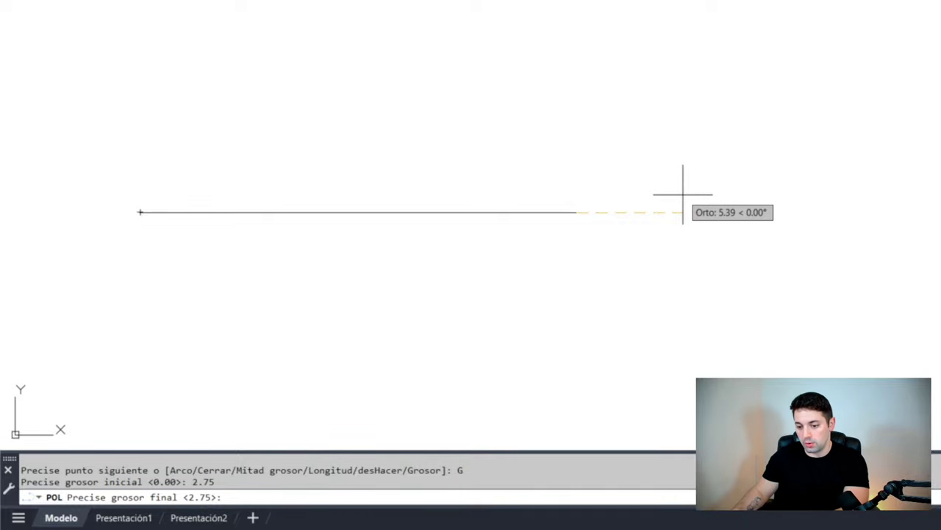
text(0)
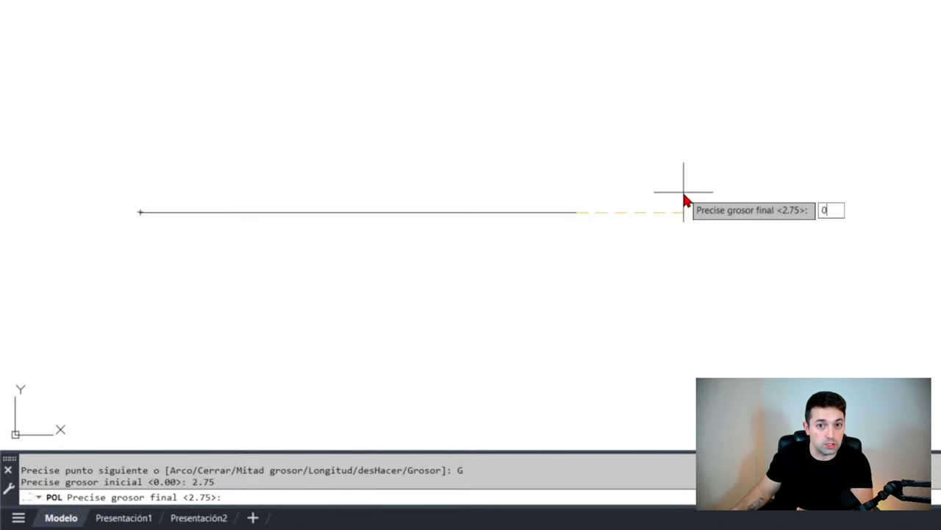
key(Return)
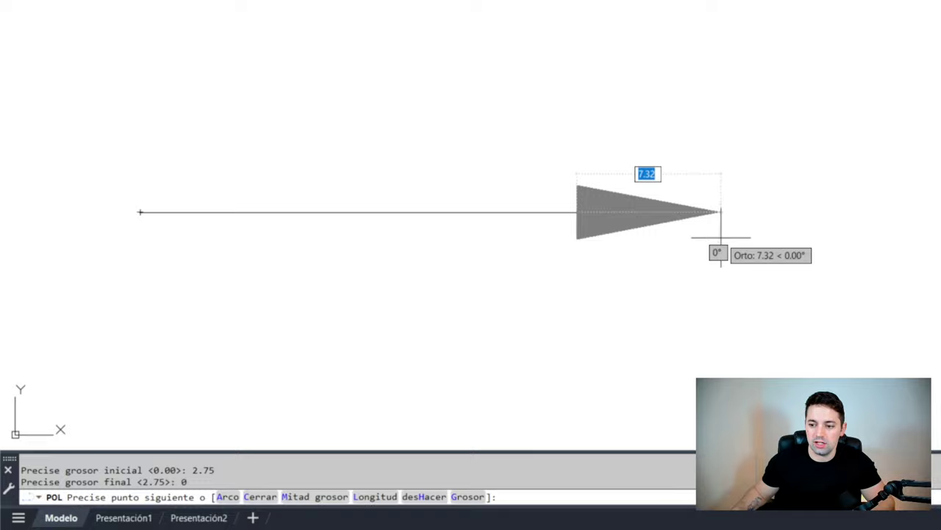
click(721, 237)
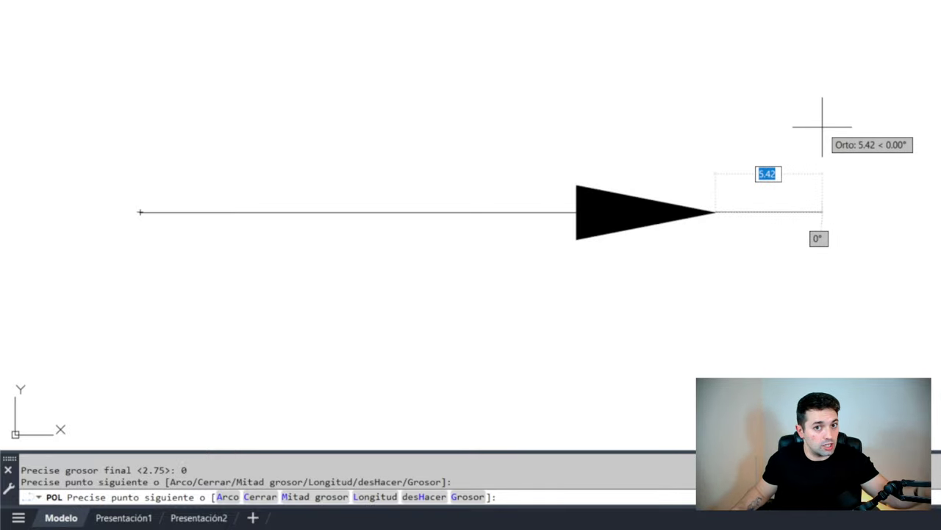
key(Return)
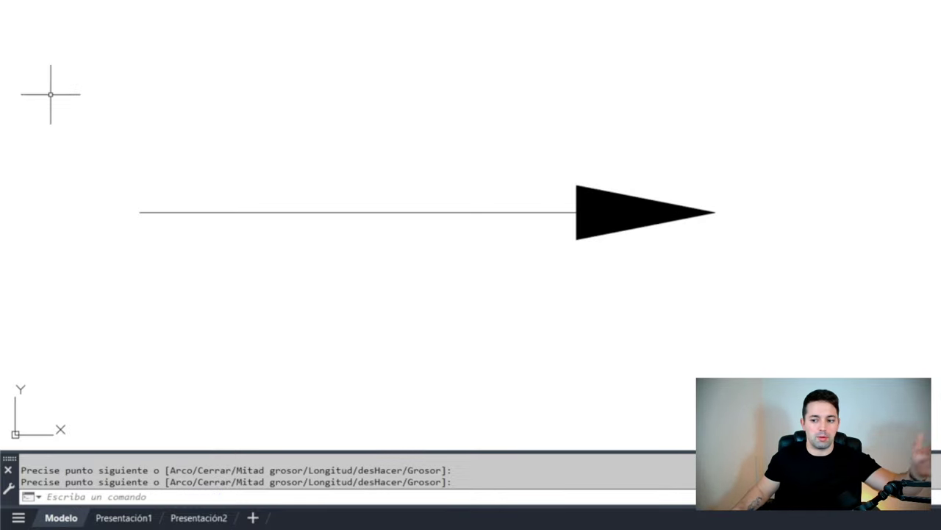
Select the arrow and shift its head base slightly left and the tip shorter using grips.
click(409, 147)
click(357, 236)
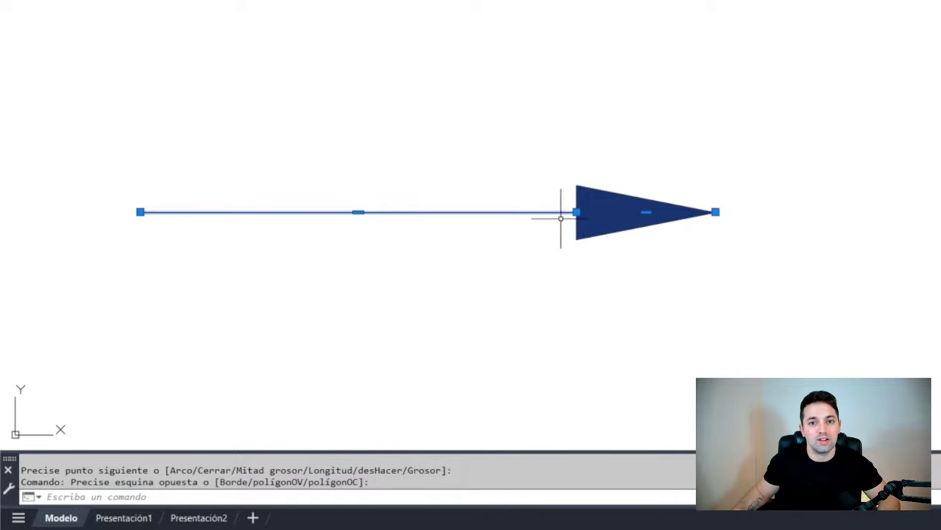
key(Escape)
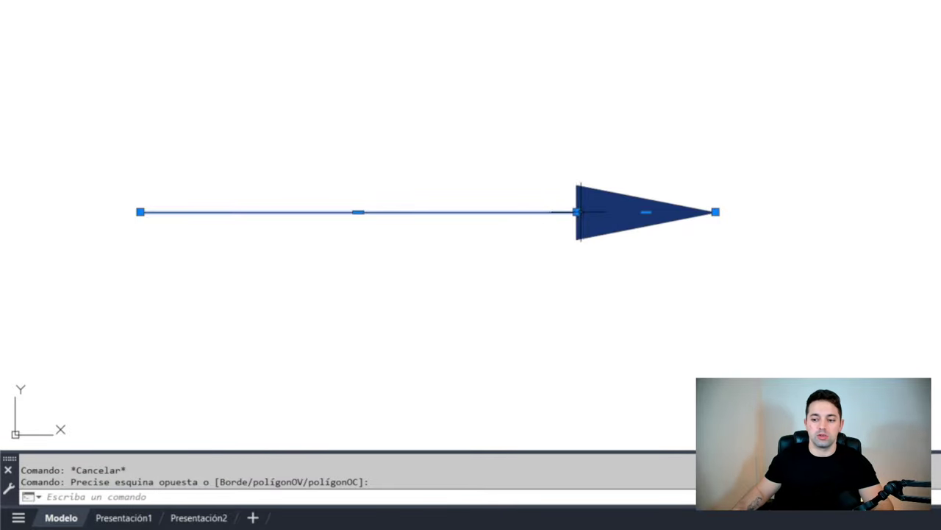
click(577, 212)
click(568, 212)
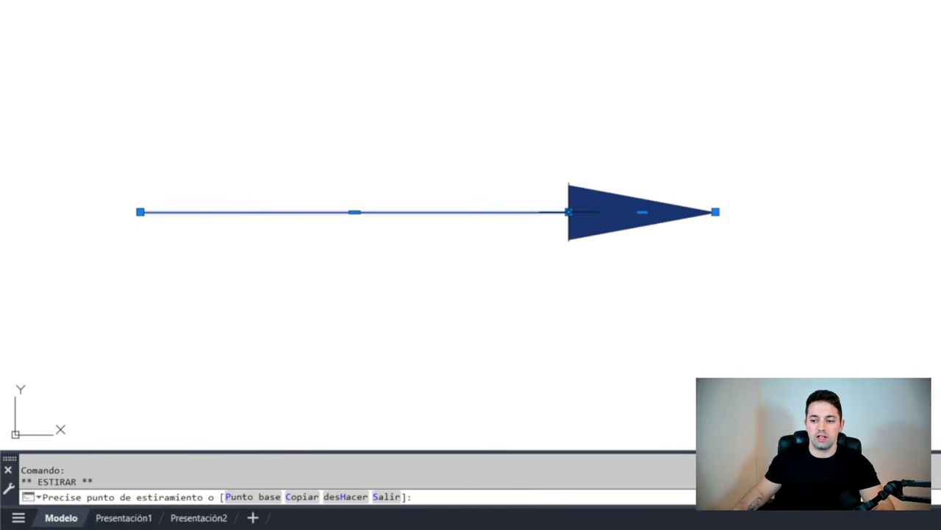
click(717, 205)
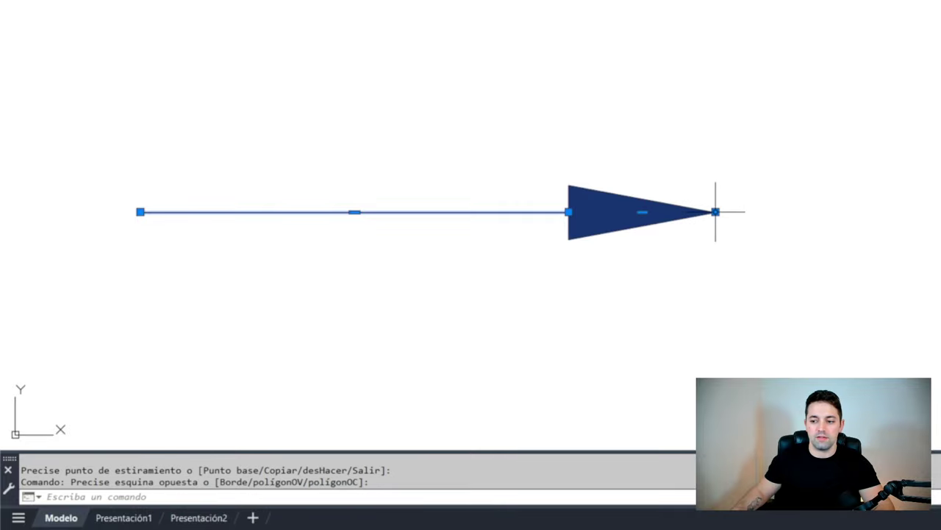
click(716, 212)
click(687, 212)
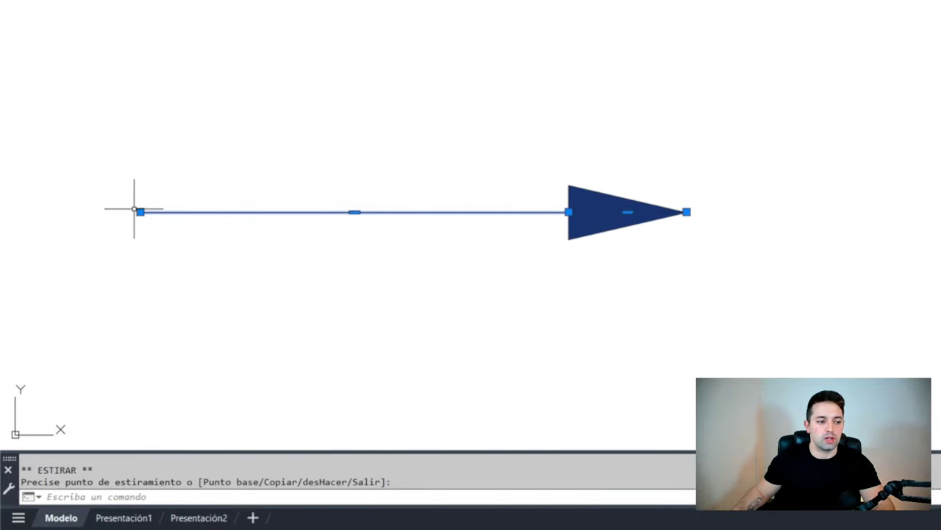
Try adding a vertex and bending the shaft's left end upward, then undo it.
mouse_move(140, 212)
click(177, 248)
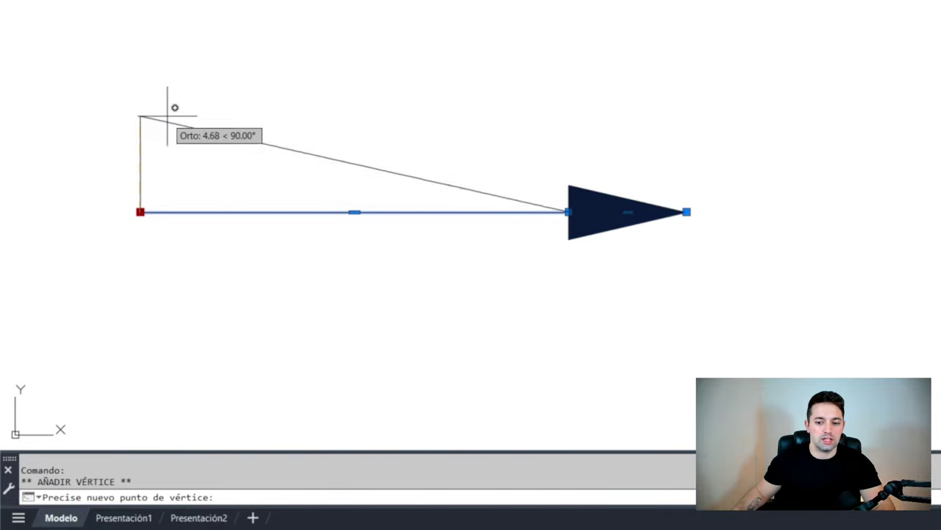
click(319, 169)
click(140, 212)
click(168, 82)
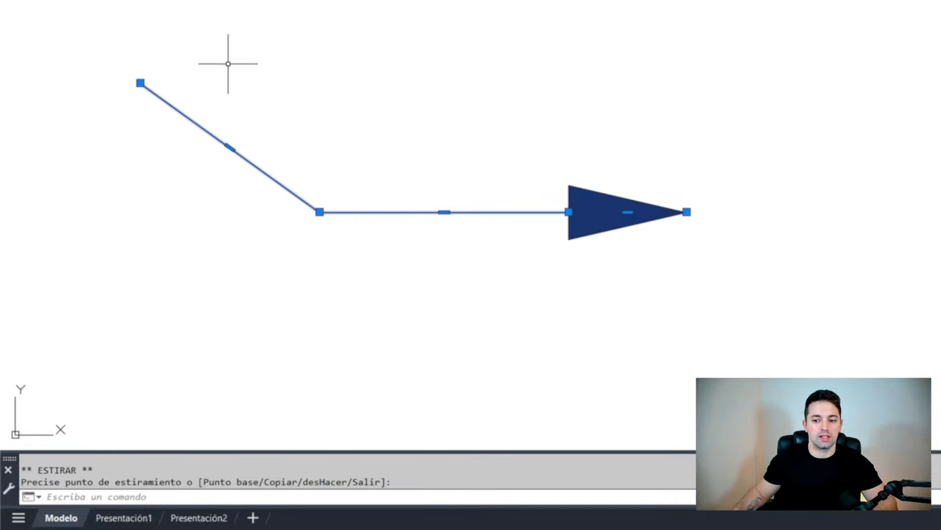
key(ctrl+z)
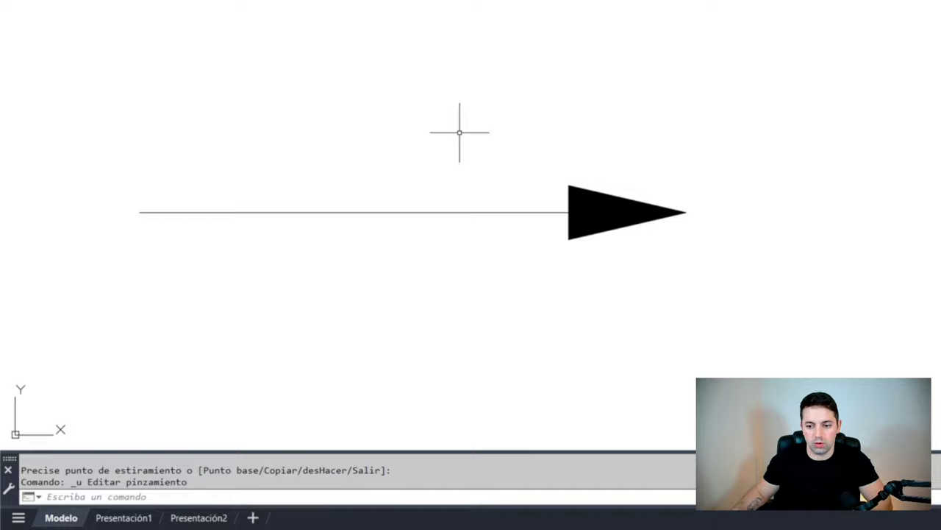
Reselect the arrow, restore the full interface with Ctrl+0, and recentre it.
click(459, 133)
click(361, 269)
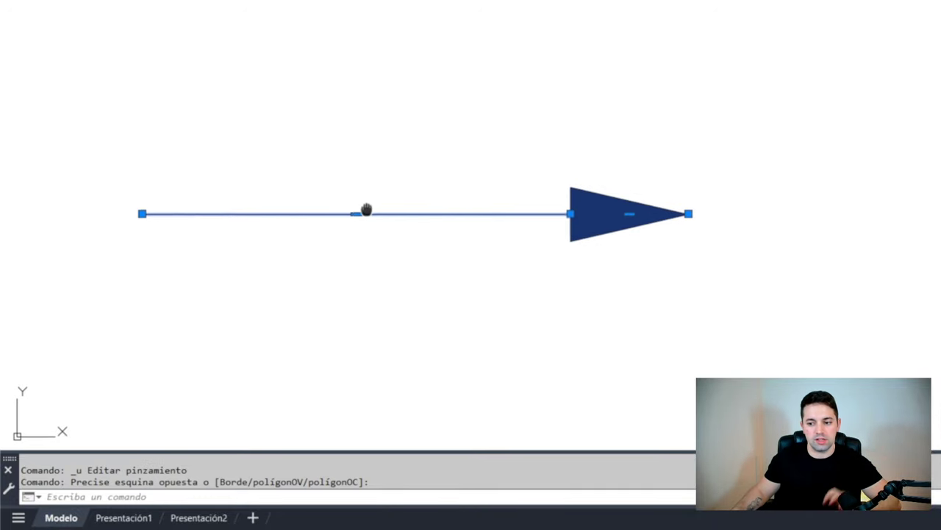
key(ctrl+0)
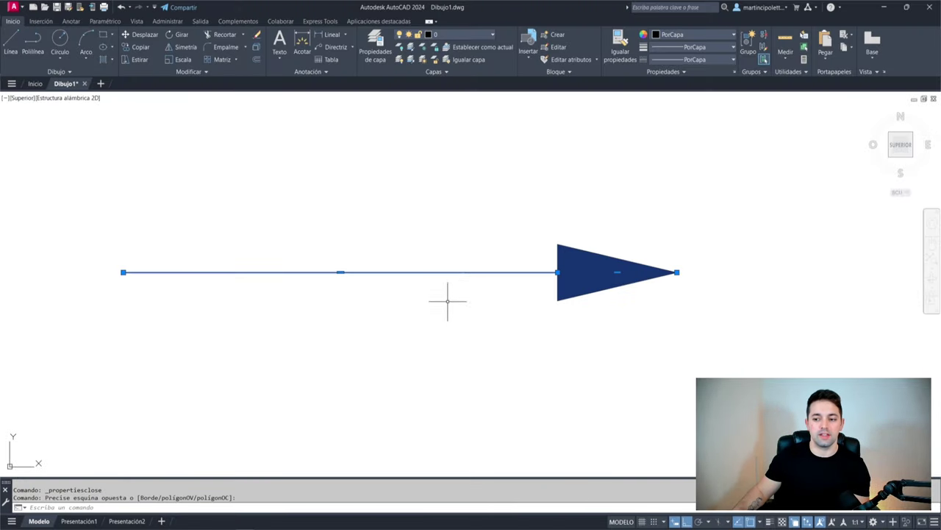
scroll(452, 226, down, 2)
middle_drag(443, 226, 464, 240)
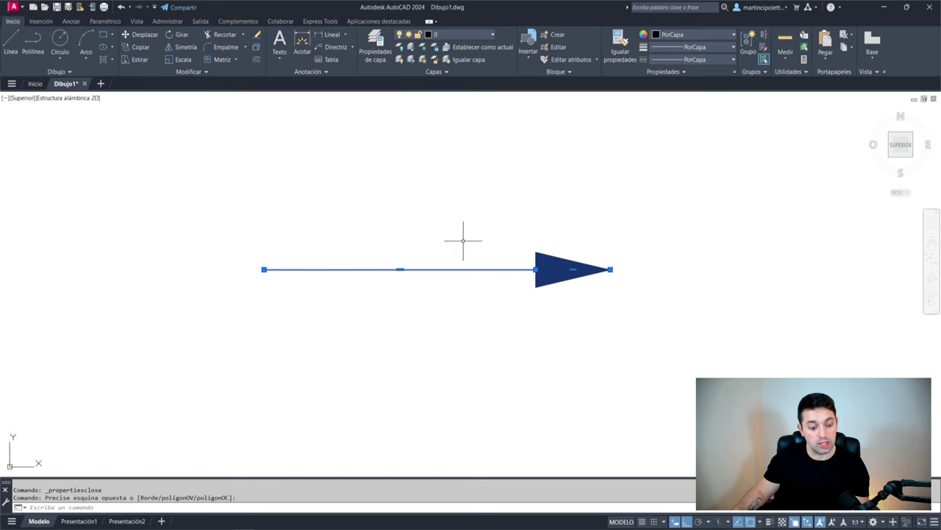
Open the polyline's Properties and select its second vertex.
key(ctrl+1)
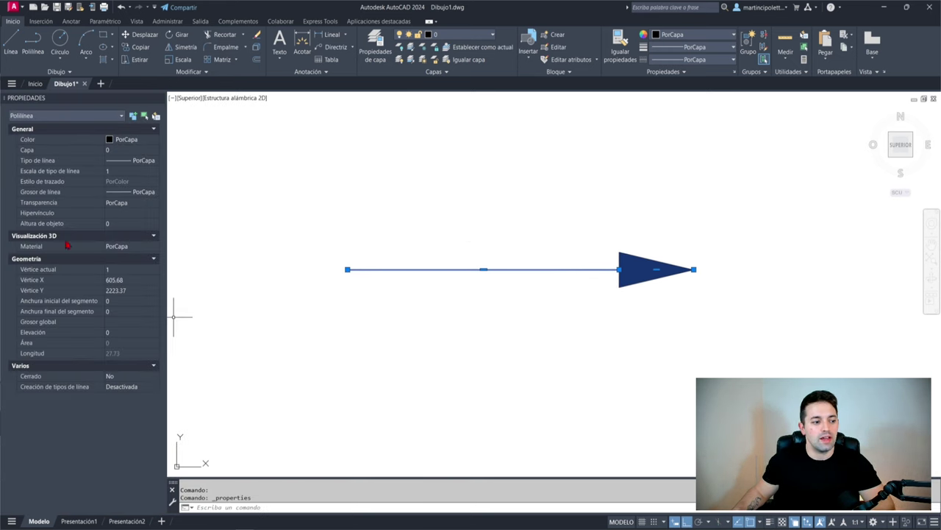
click(124, 270)
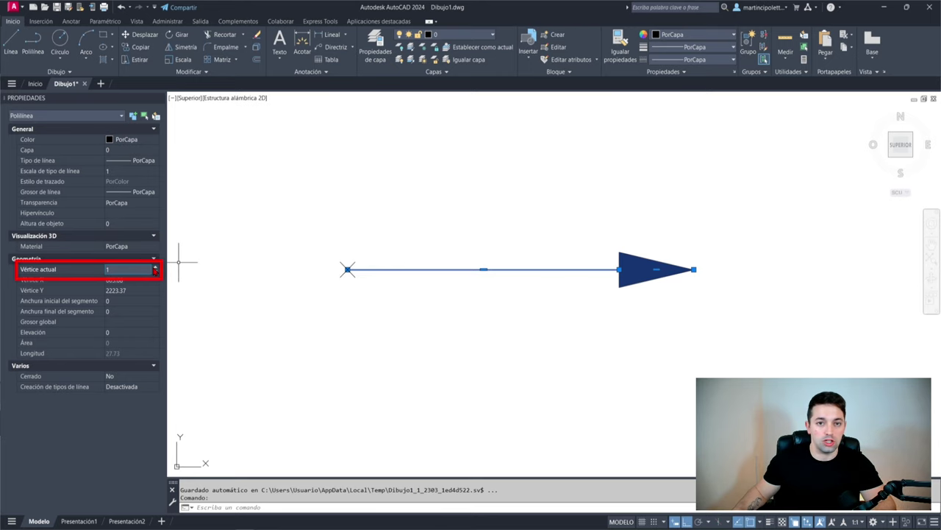
scroll(613, 262, up, 4)
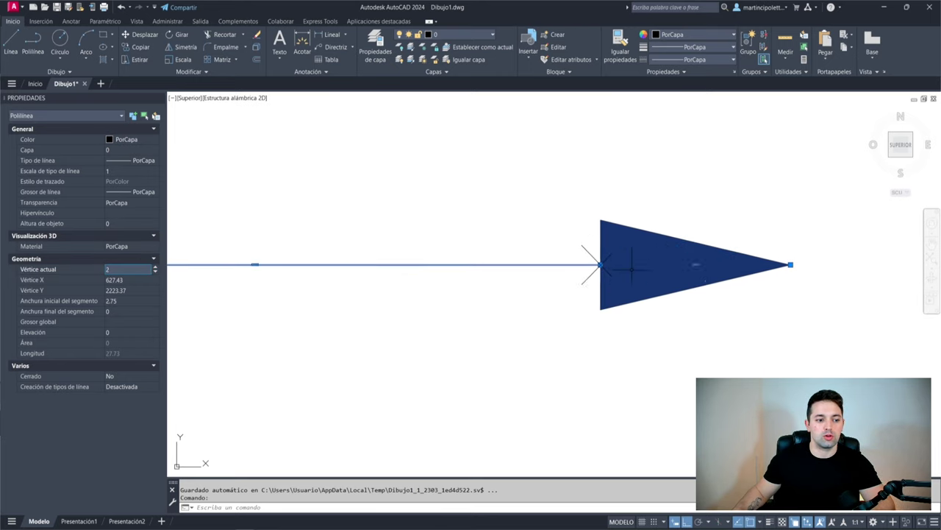
scroll(599, 257, up, 4)
scroll(599, 306, down, 4)
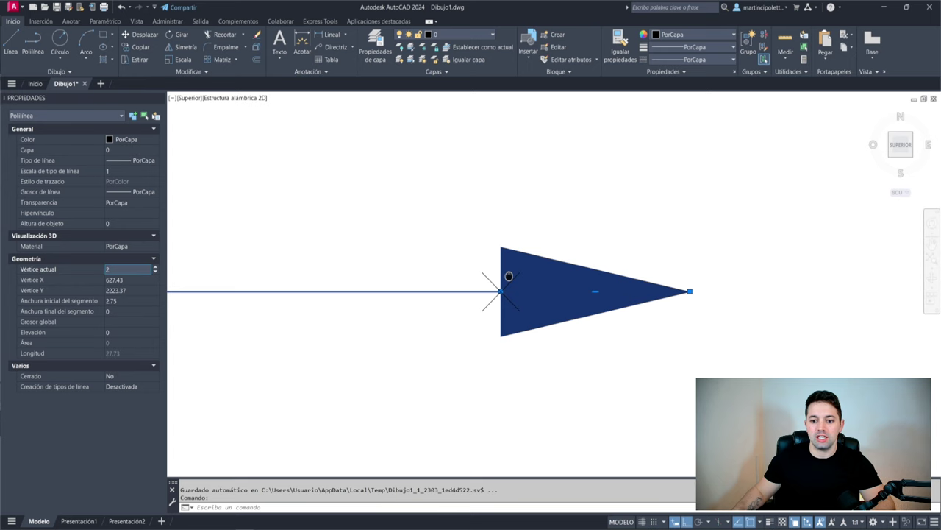
middle_drag(448, 261, 467, 263)
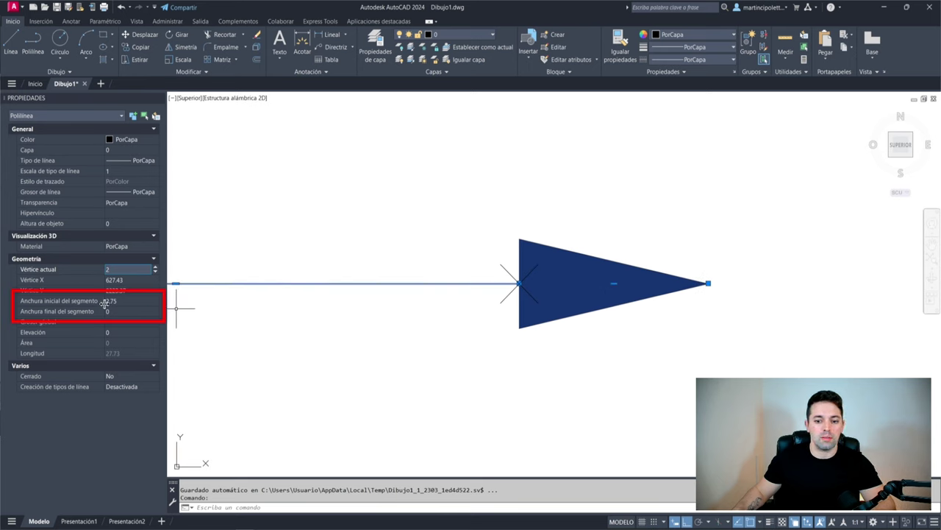
Set the head segment's starting width to 2 and ending width to 0.
click(133, 303)
text(3)
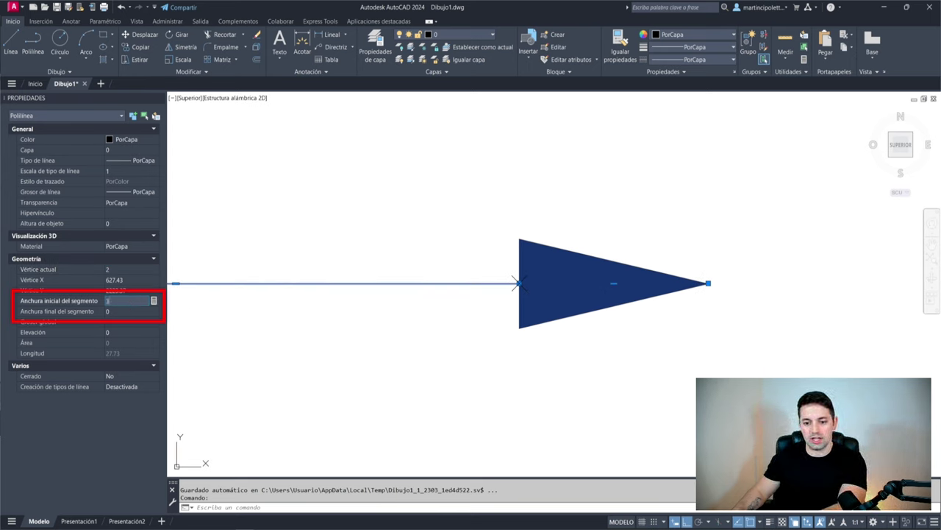
key(Return)
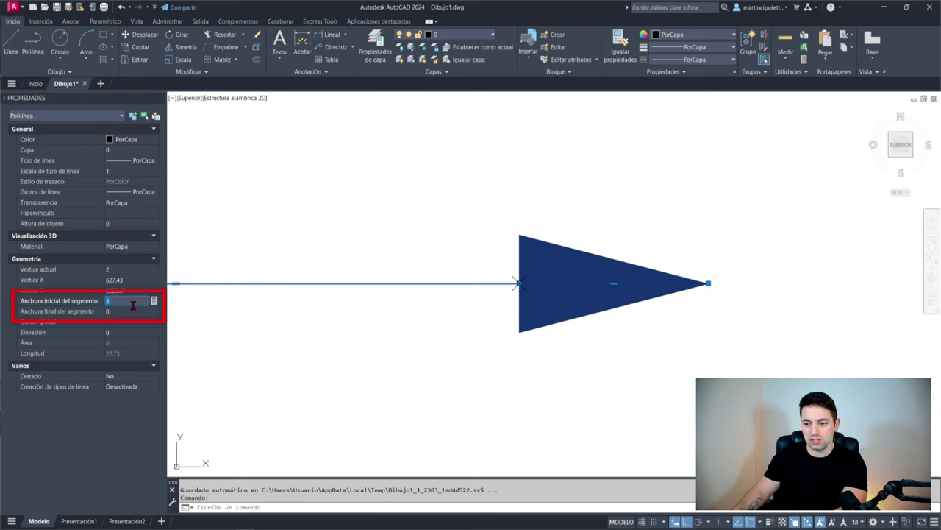
text(1)
key(Return)
click(134, 310)
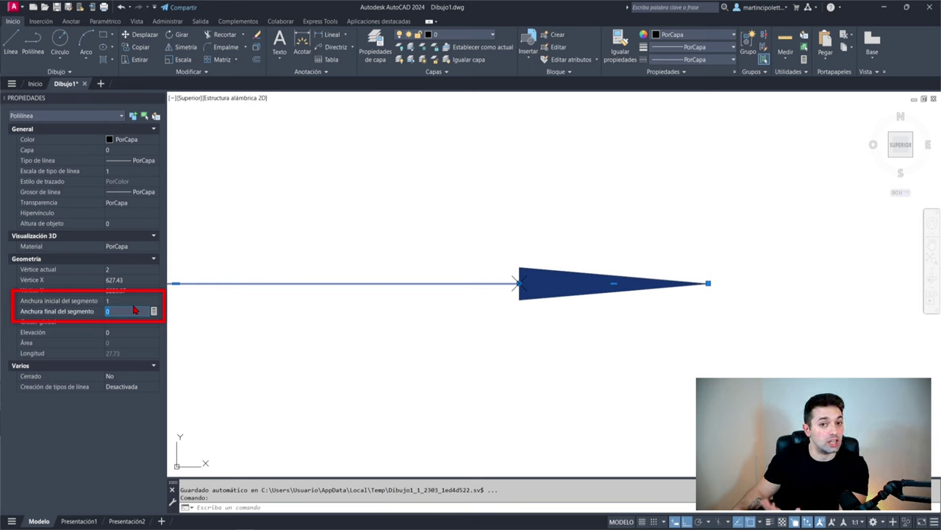
click(133, 301)
text(1)
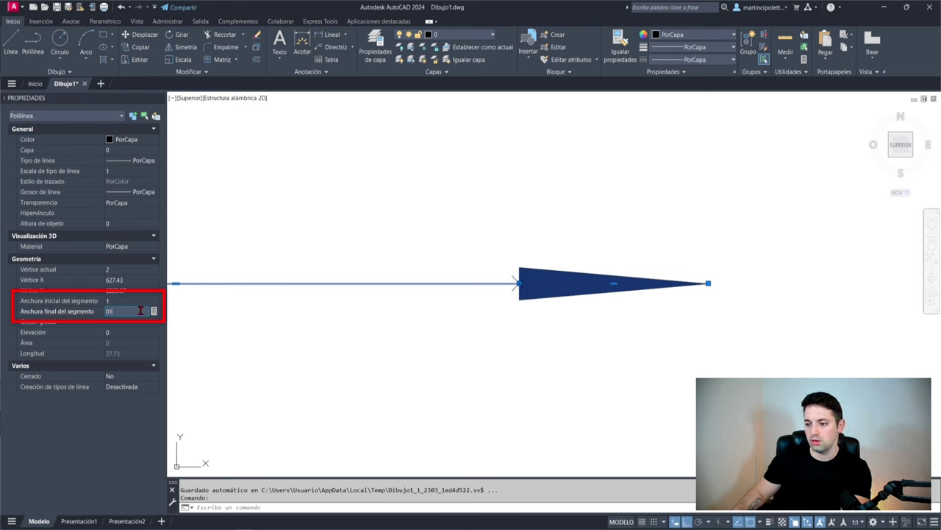
key(Return)
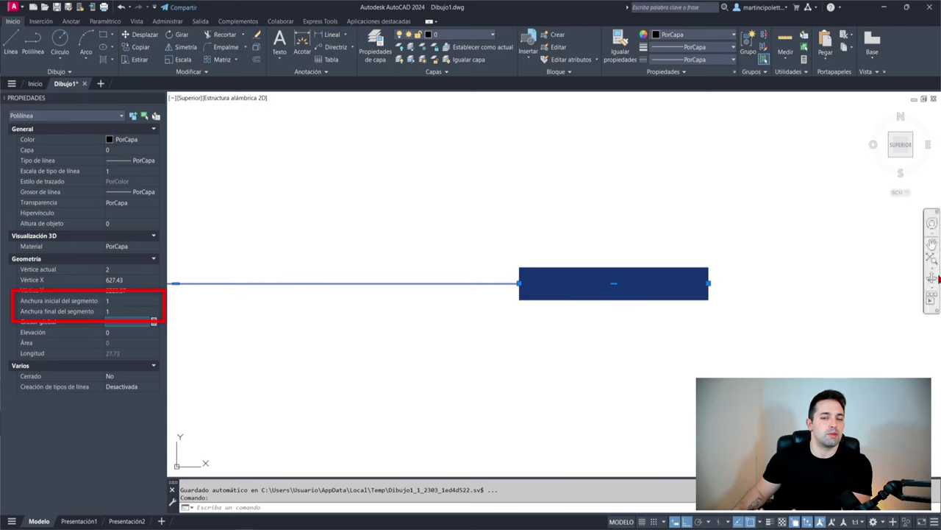
click(123, 300)
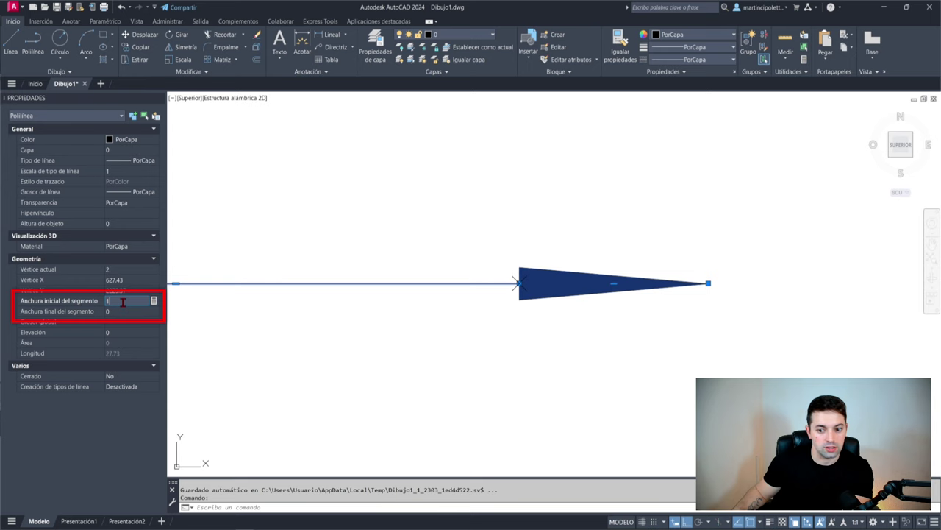
text(2)
key(Return)
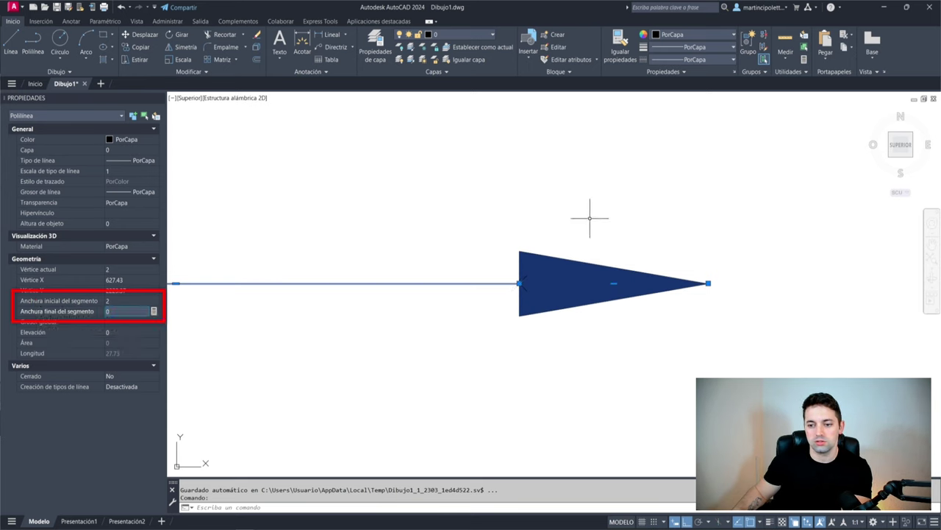
scroll(691, 276, down, 3)
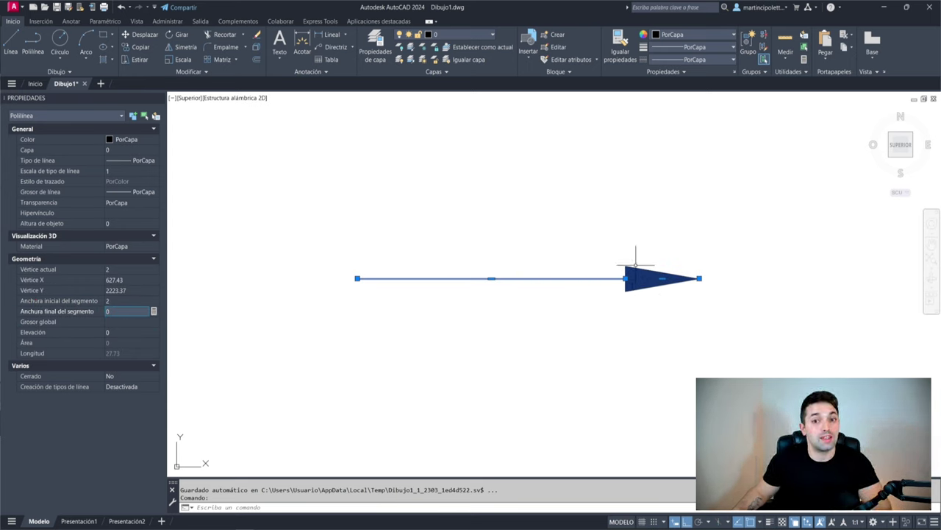
key(ctrl+z)
click(571, 308)
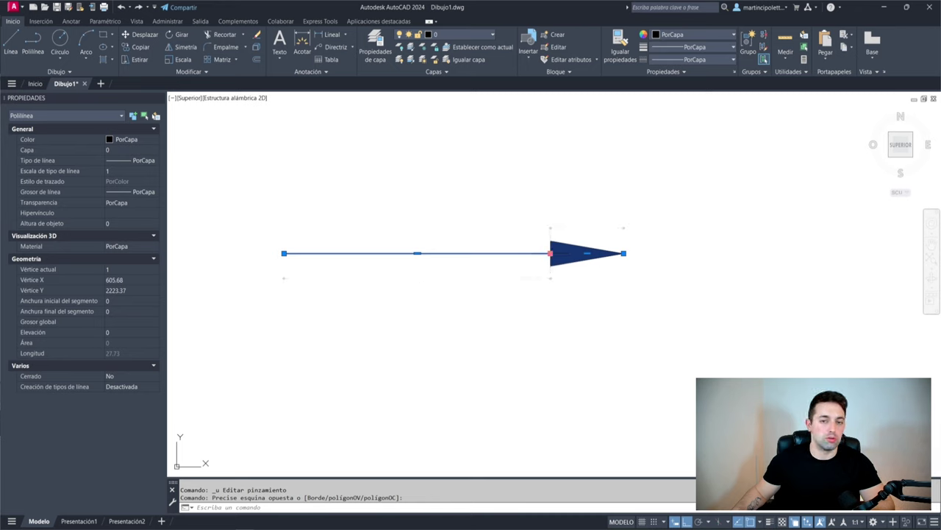
Move the arrowhead base right and pull the tip left using grips.
click(551, 253)
click(621, 253)
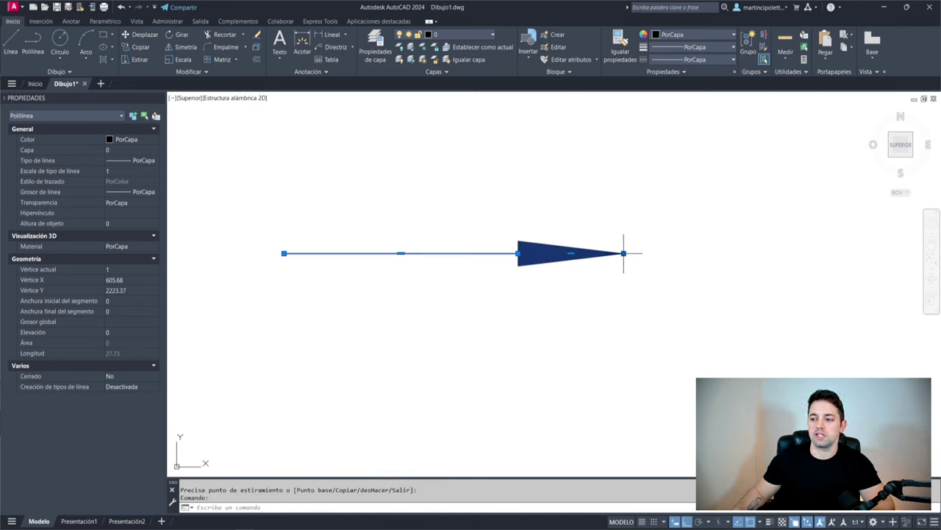
click(624, 253)
click(571, 253)
key(Escape)
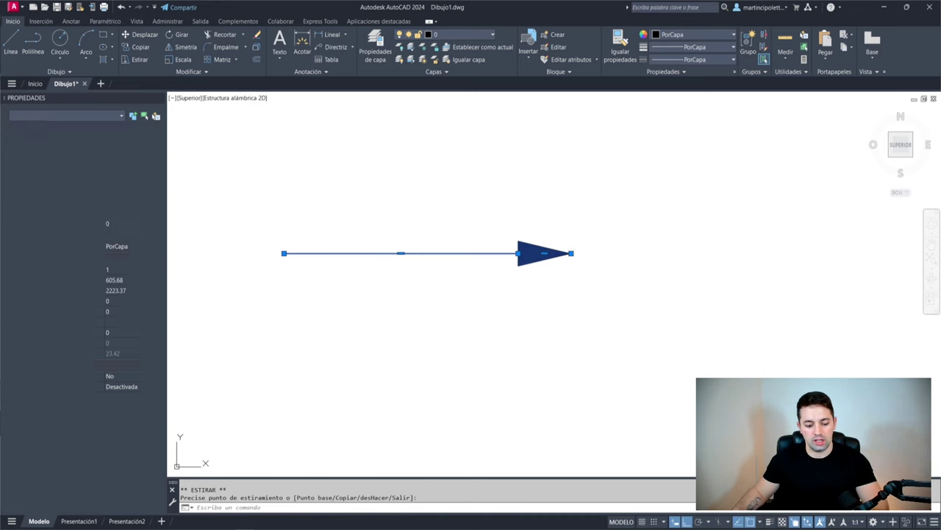
Stretch the arrowhead right with EI and a crossing window to lengthen the shaft, then close Properties.
text(ei)
key(Return)
click(601, 182)
click(447, 323)
key(Return)
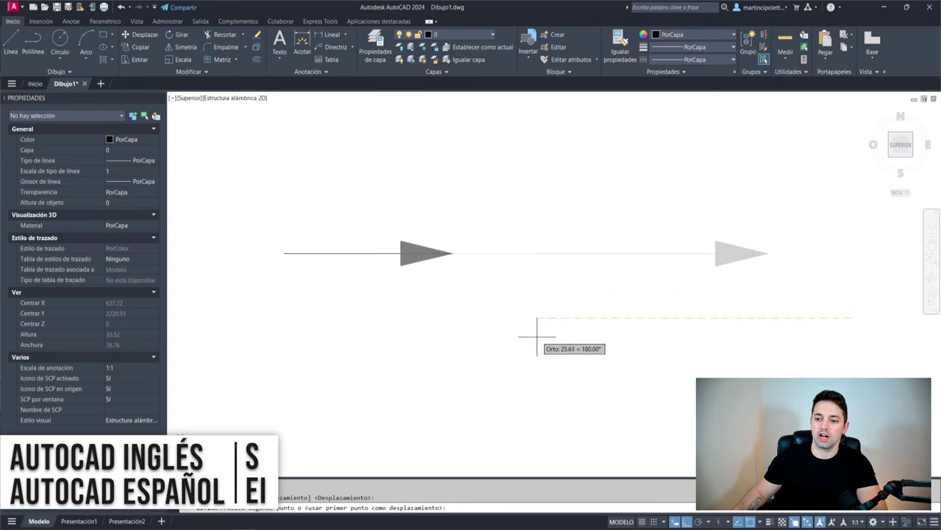
click(459, 324)
key(Return)
click(458, 201)
click(335, 337)
key(Return)
click(325, 320)
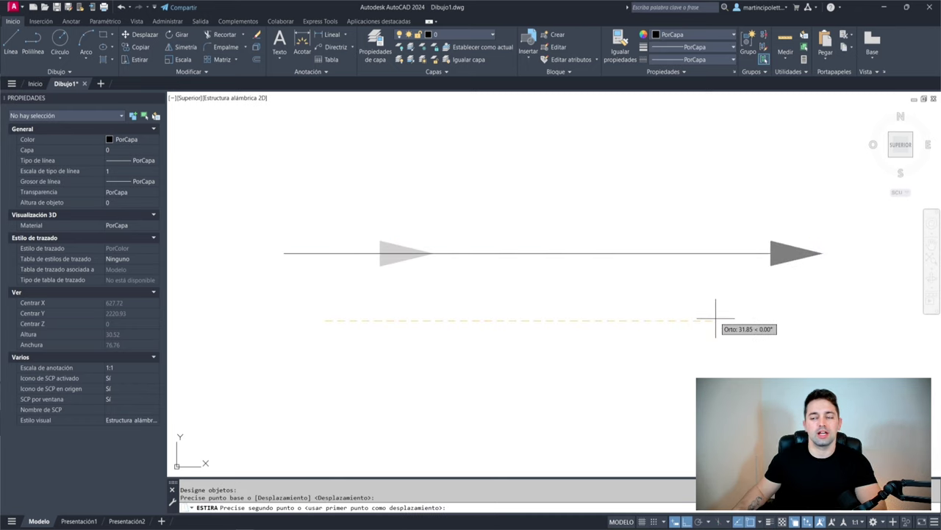
click(676, 315)
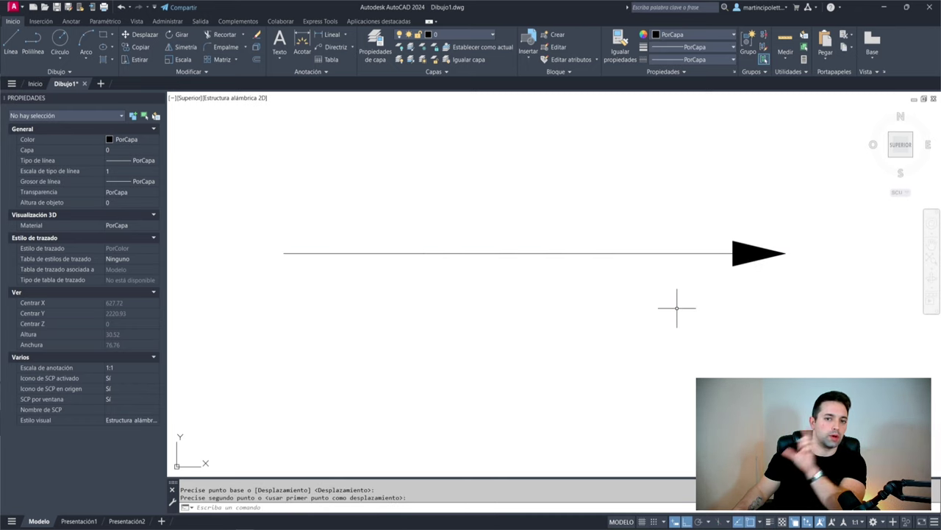
key(ctrl+1)
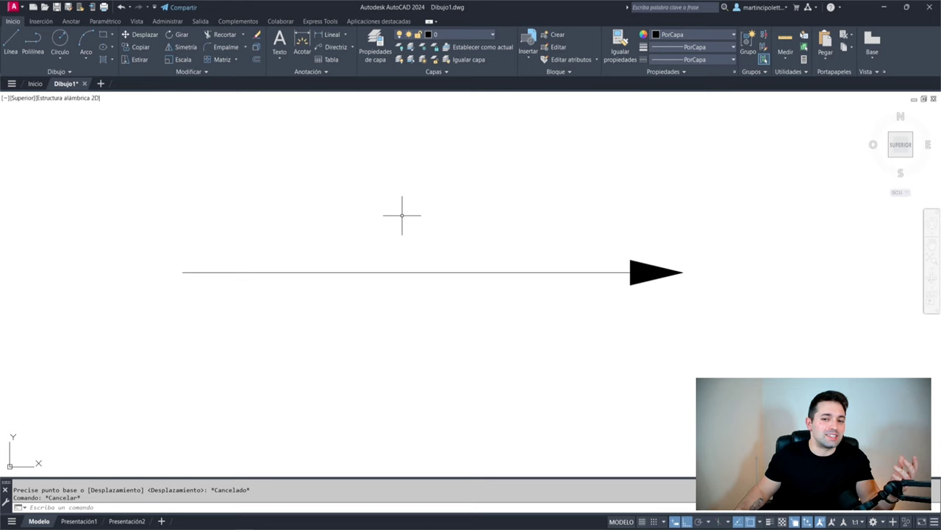
Start a polyline above the first arrow and draw its head widening from 0 to 3.
click(425, 272)
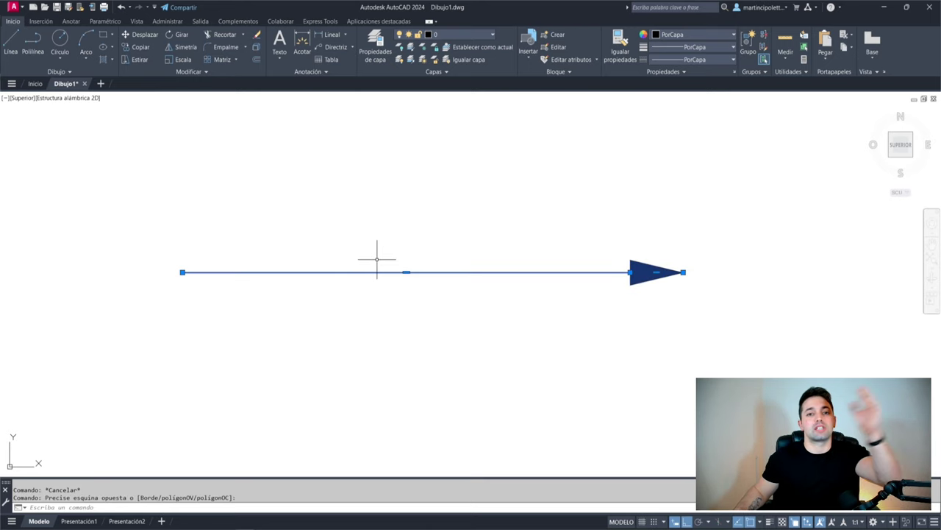
key(Escape)
text(POL)
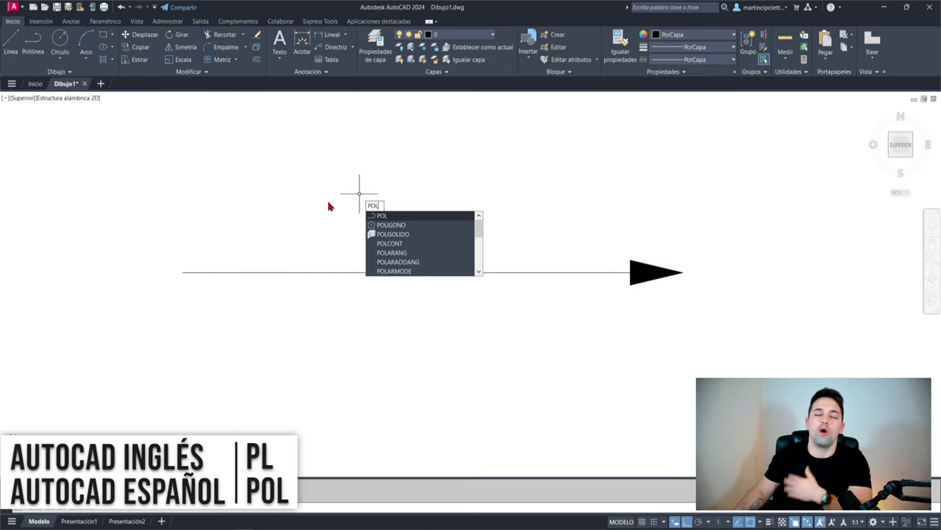
key(Return)
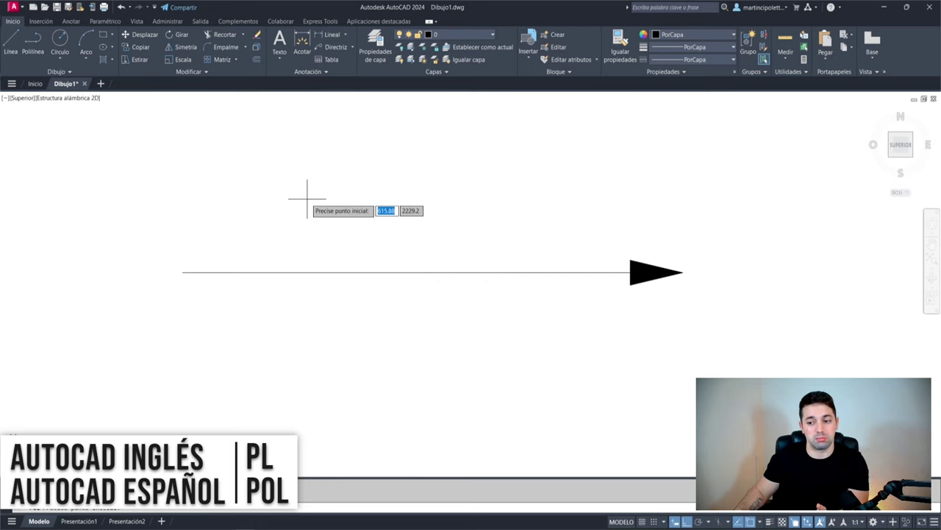
click(289, 204)
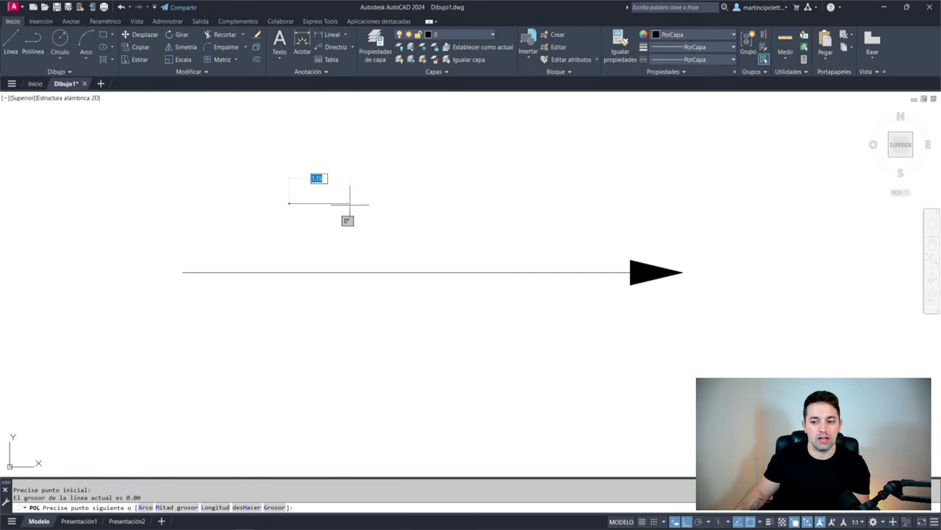
text(G)
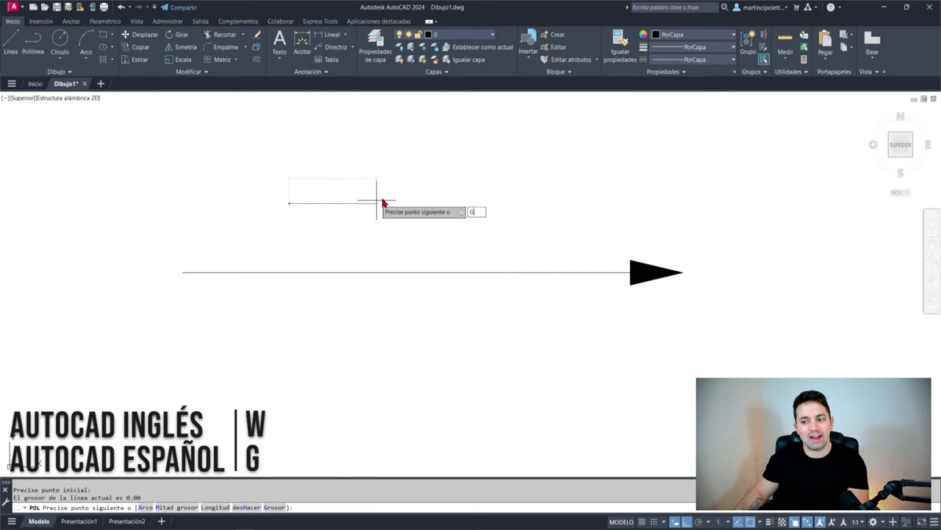
key(Return)
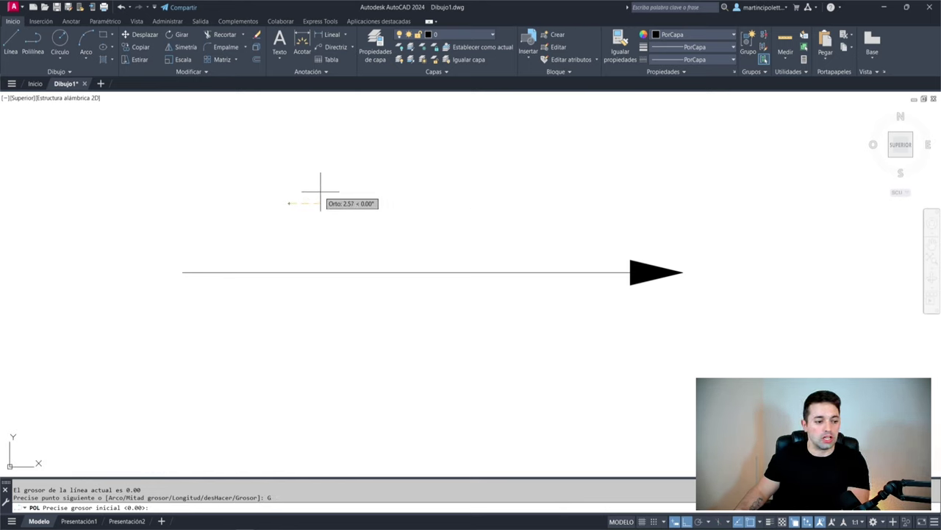
text(0)
key(Return)
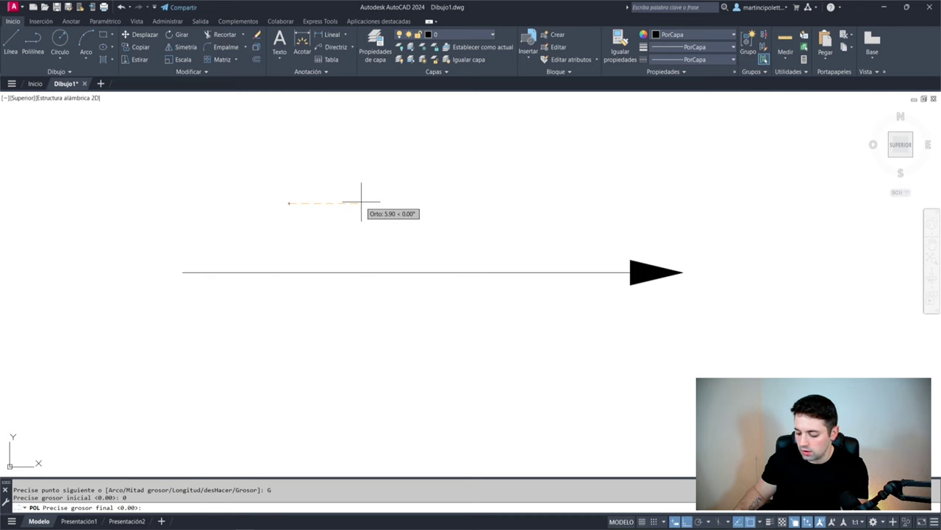
text(3)
key(Return)
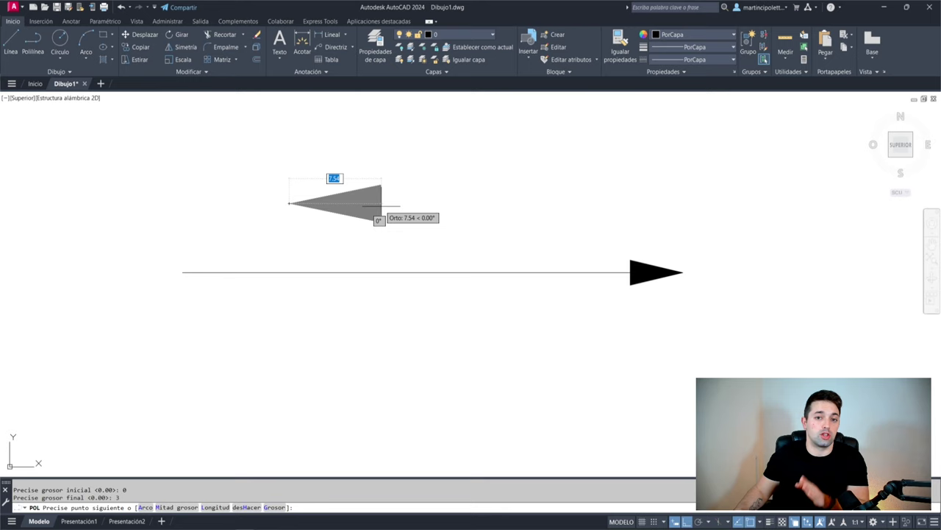
click(381, 206)
text(G)
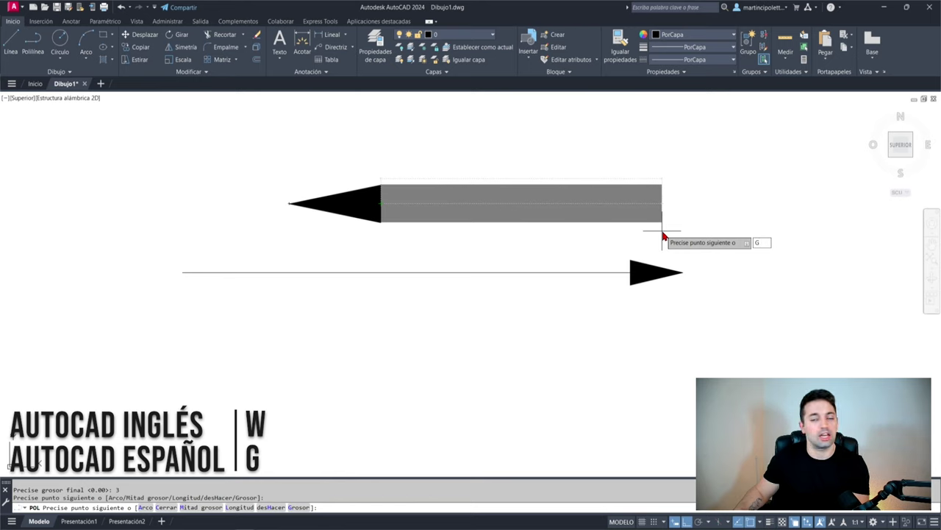
Draw the thin shaft at width 0 out to the right and finish the polyline.
key(Return)
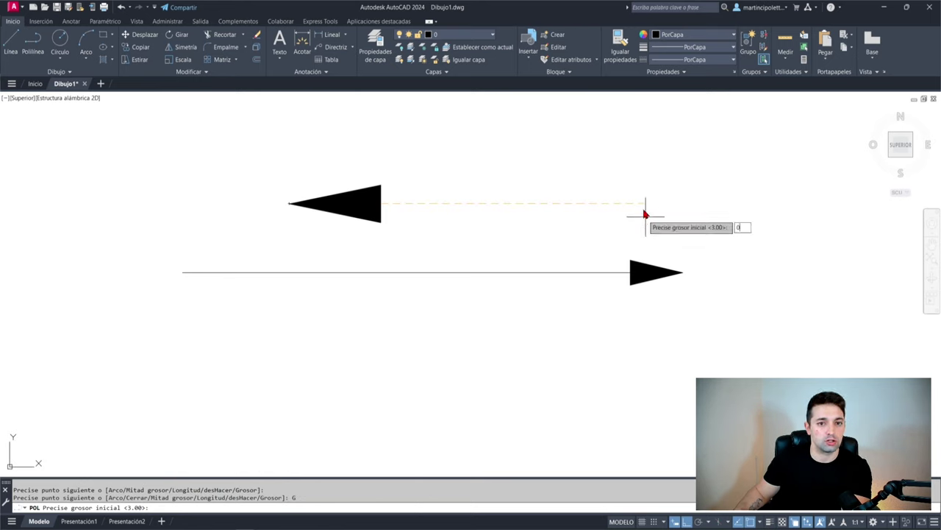
key(Return)
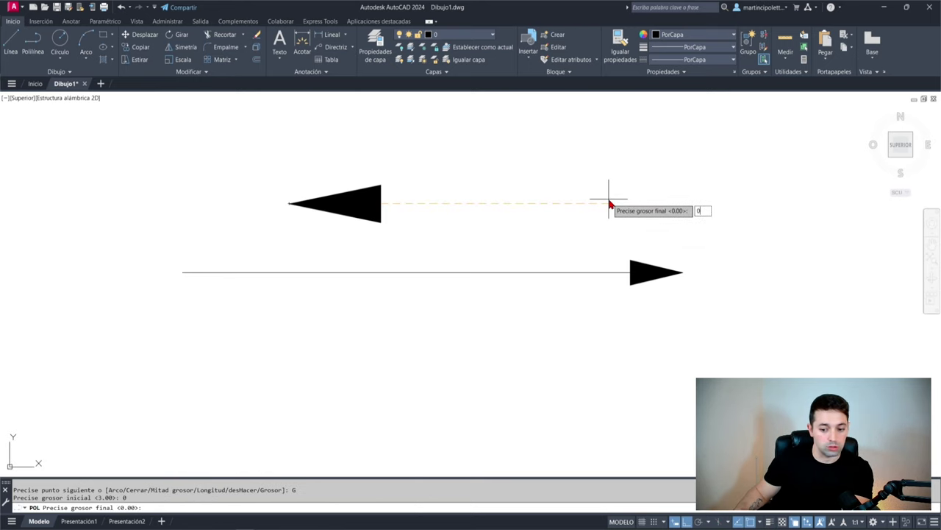
key(Return)
click(739, 202)
key(Escape)
click(522, 236)
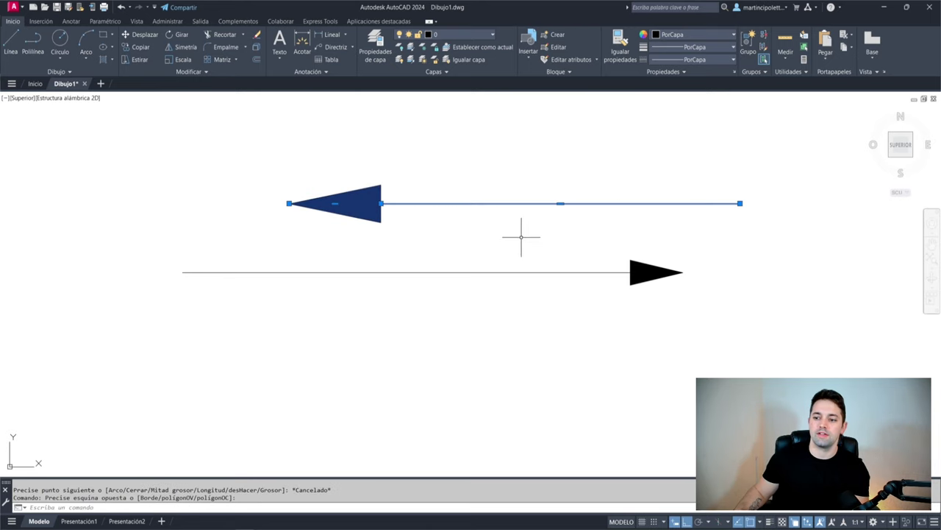
key(Escape)
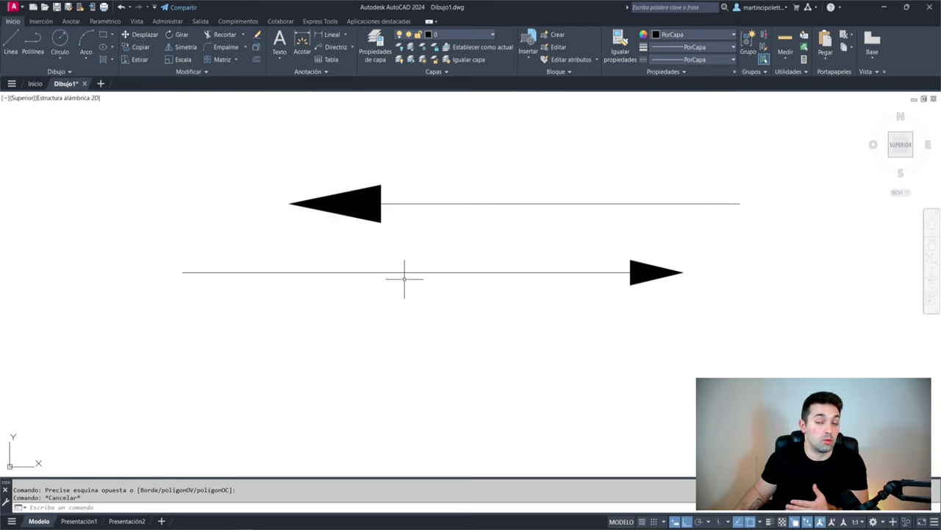
Rotate the lower arrow 180° about a point on it.
click(375, 272)
click(421, 336)
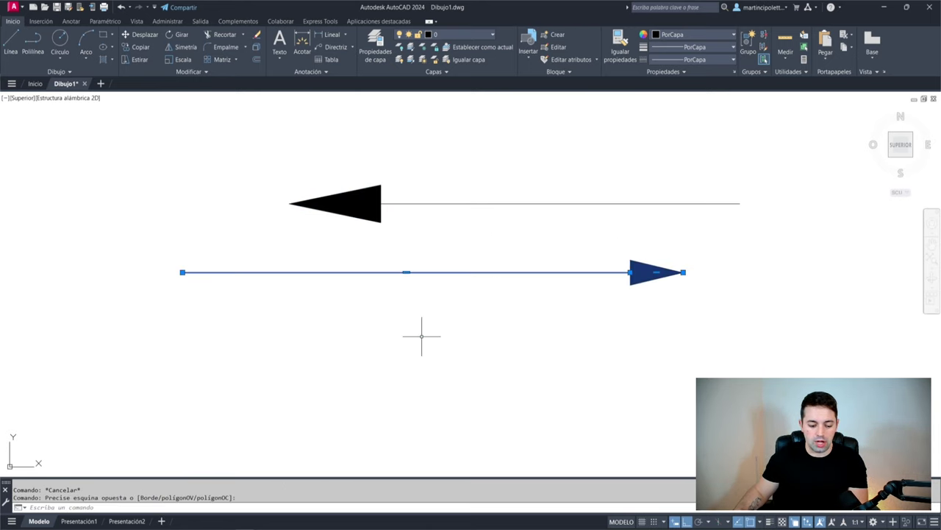
text(GI)
key(Return)
click(427, 263)
text(180)
key(Return)
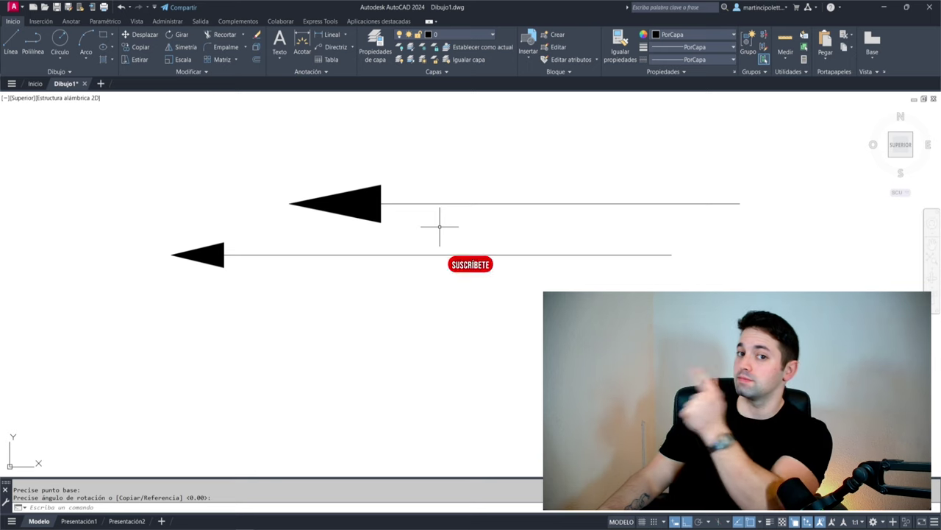
Crossing-select both arrows and delete them.
click(443, 158)
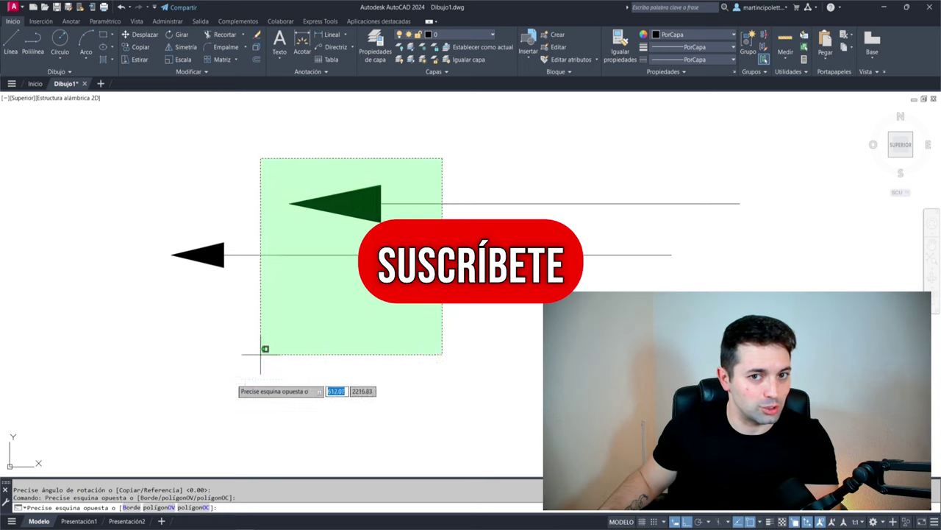
click(261, 356)
key(Delete)
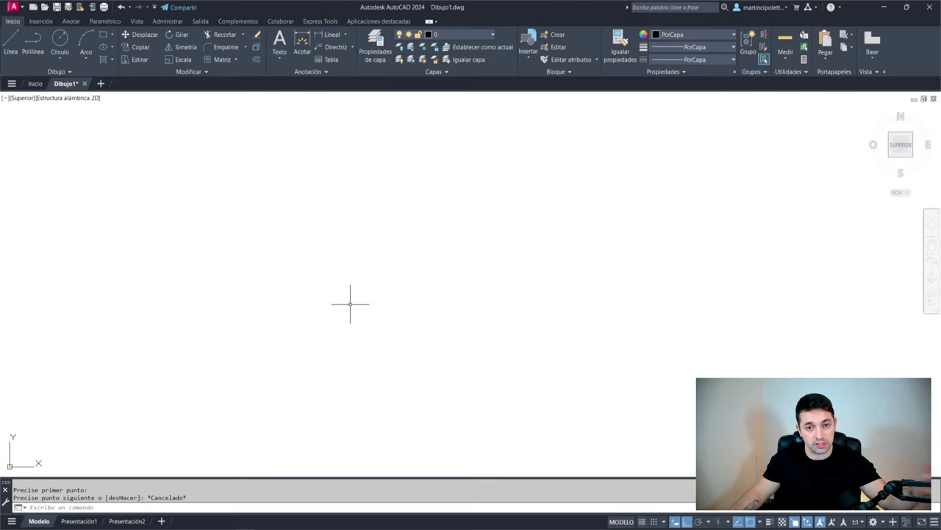
Draw a horizontal line of length 1.
key(Return)
click(247, 294)
scroll(284, 315, up, 3)
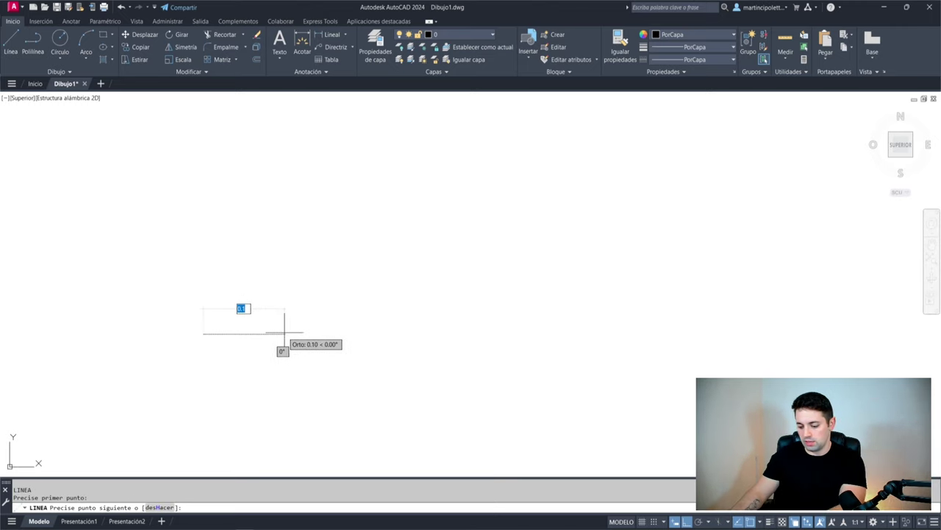
text(1)
key(Return)
scroll(294, 332, up, 3)
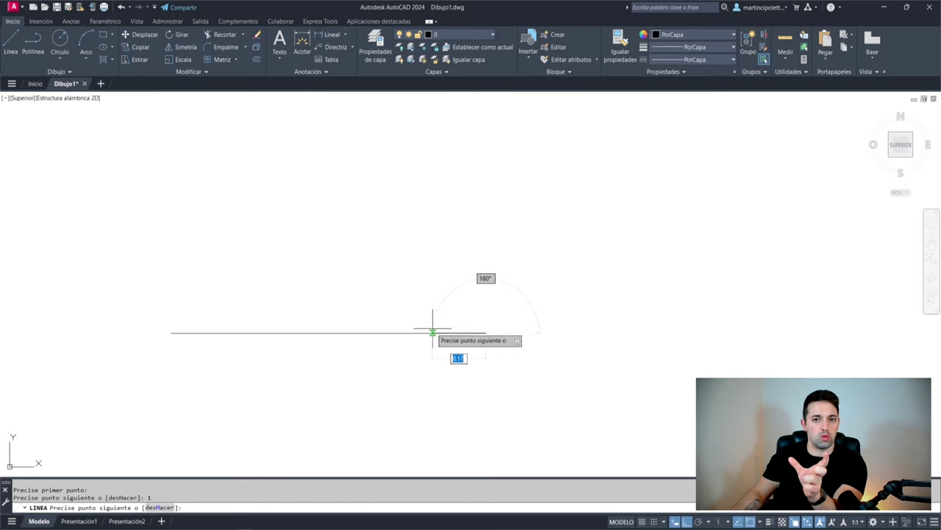
Add a 0.2 vertical segment at the line's end and move it down 0.1 to centre it.
key(Return)
key(Return)
key(Return)
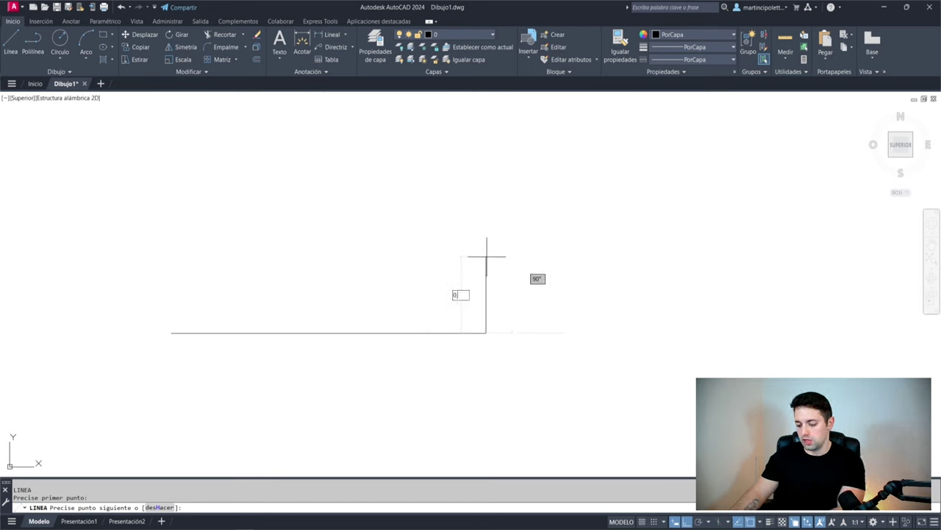
text(0.2)
key(Return)
key(Escape)
click(440, 302)
key(Return)
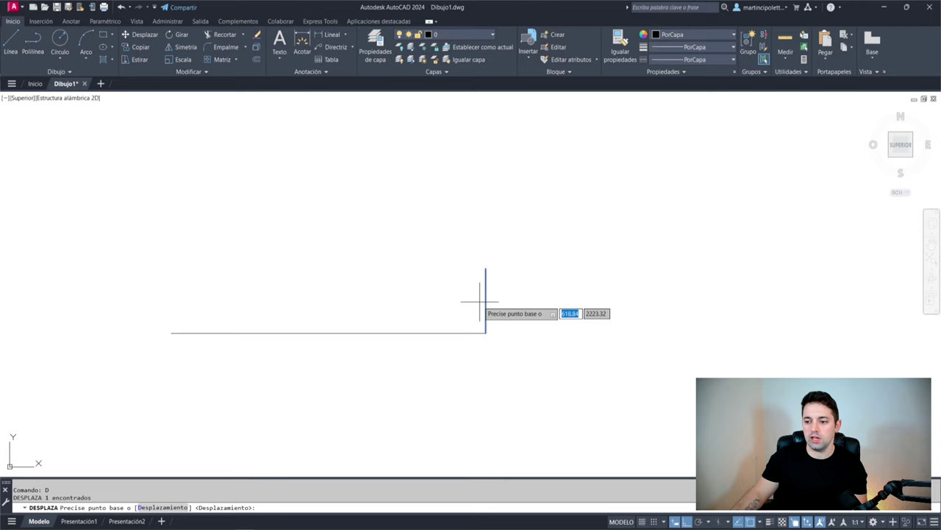
click(485, 300)
click(486, 333)
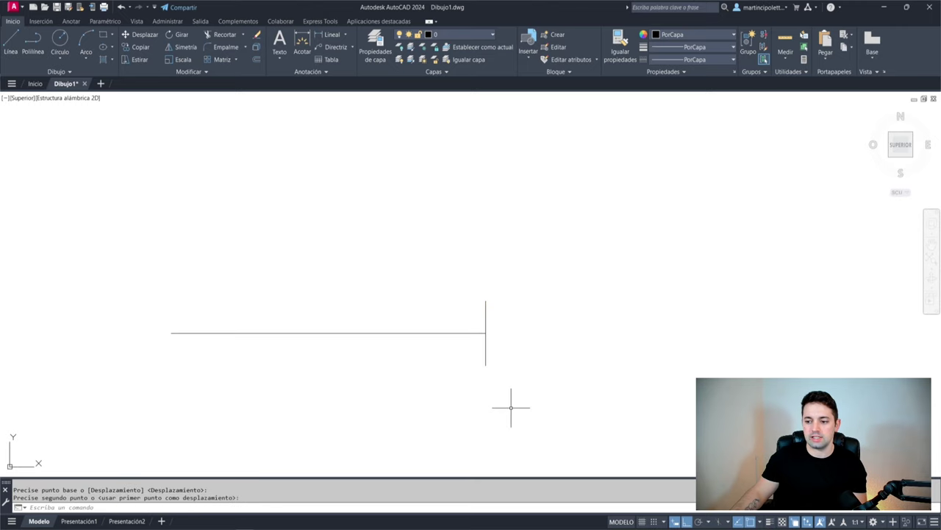
Draw a line from the vertical's bottom end rising rightward at 45°.
text(l)
key(Return)
click(486, 364)
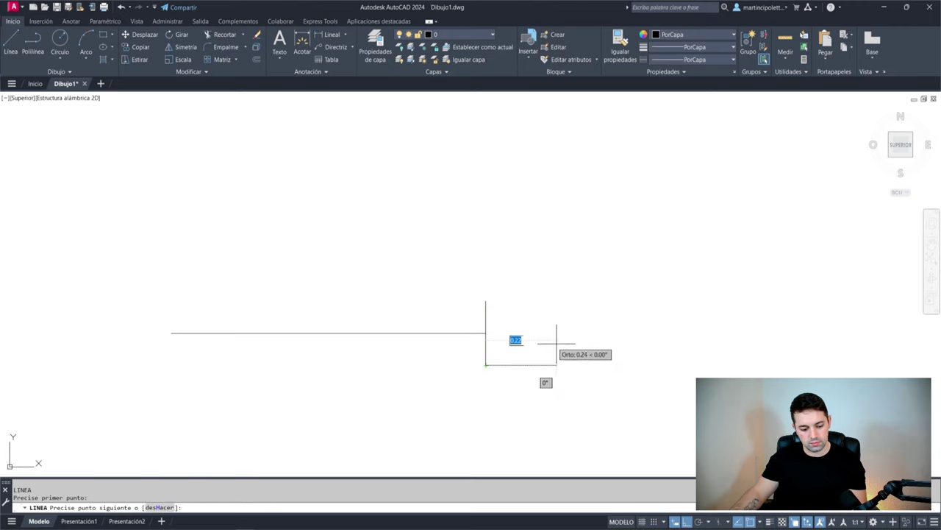
key(Tab)
text(45)
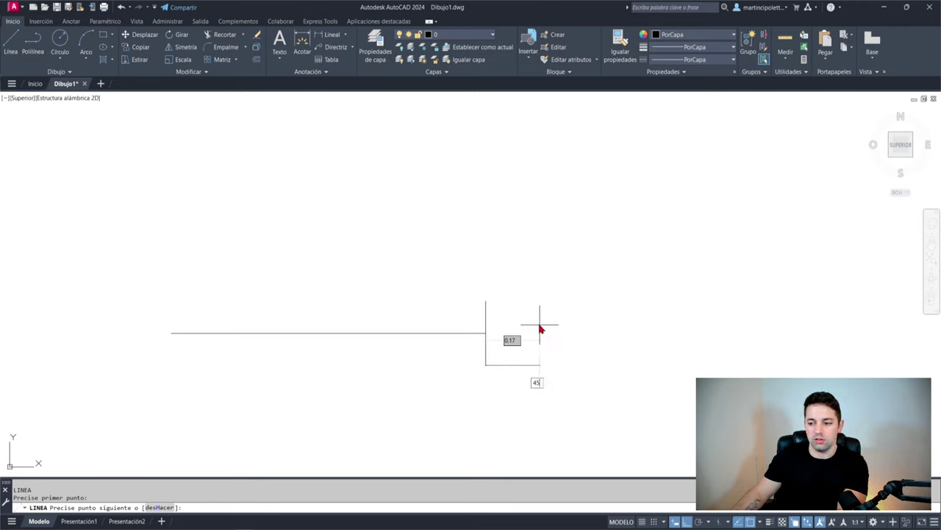
key(Tab)
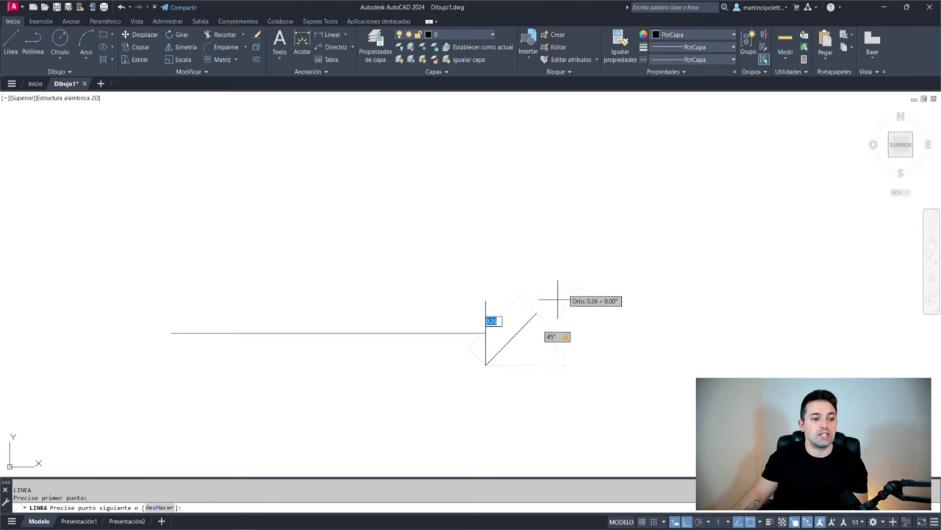
mouse_move(547, 311)
middle_down()
mouse_move(532, 280)
mouse_move(525, 288)
mouse_move(561, 273)
middle_up()
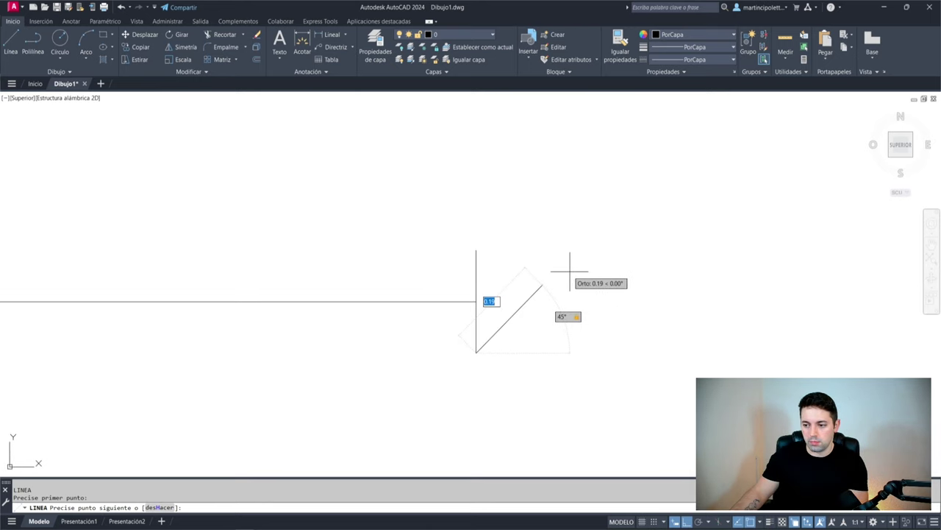
key(Tab)
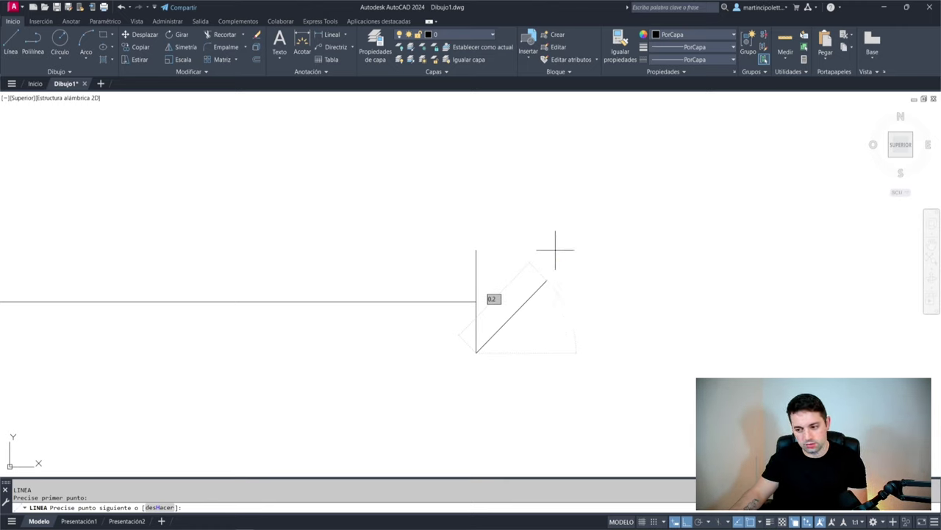
click(610, 242)
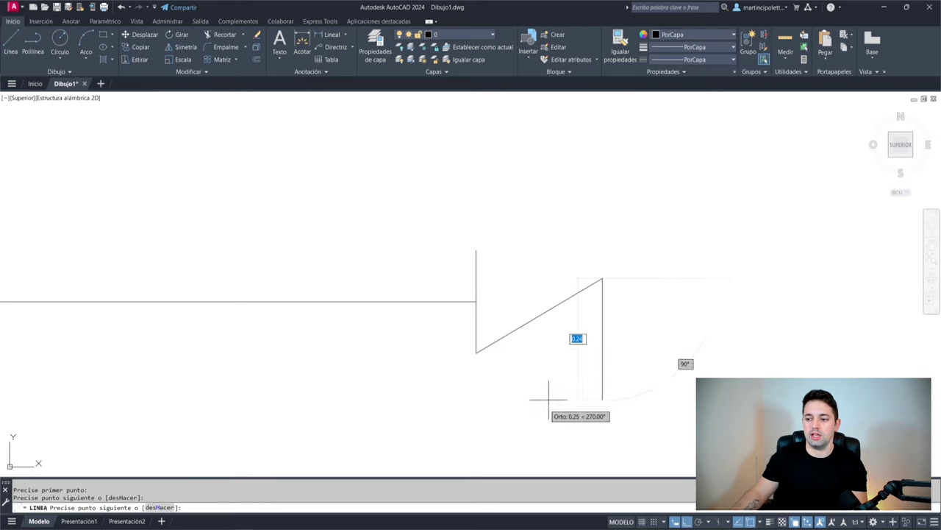
key(Escape)
click(563, 302)
click(536, 347)
key(Escape)
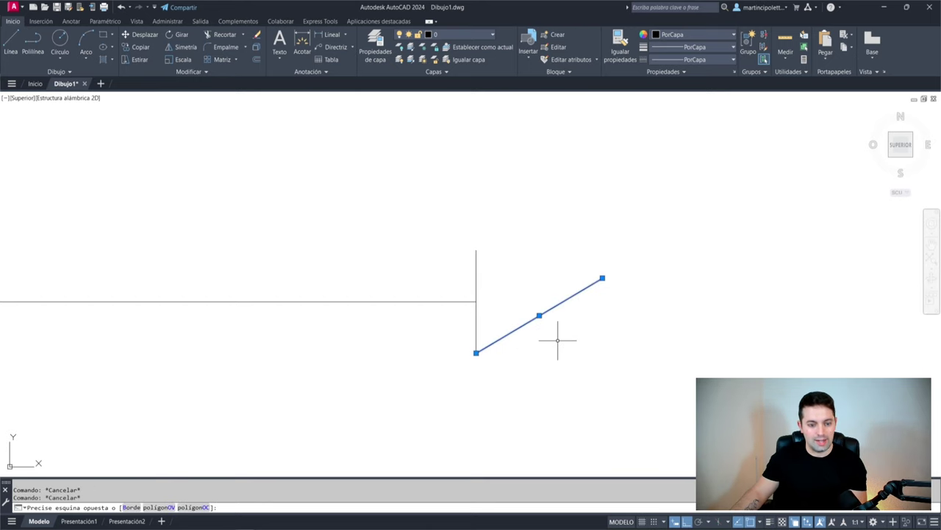
Mirror the slanted line about the horizontal through the vertical's midpoint, keeping the original.
text(s)
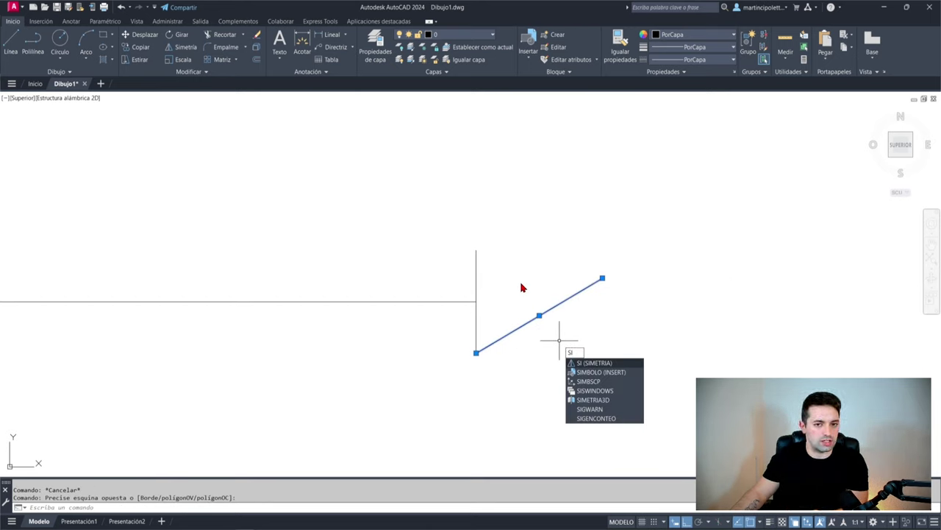
key(Return)
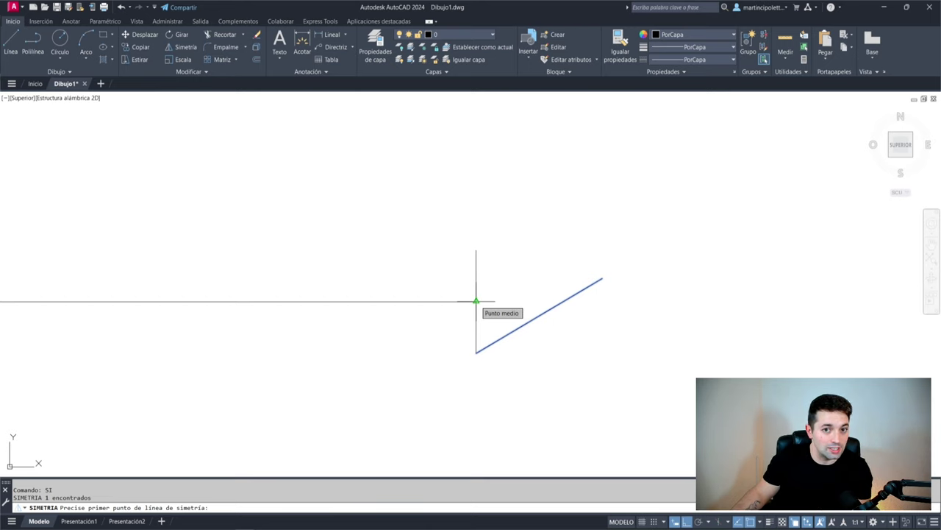
click(476, 301)
click(681, 321)
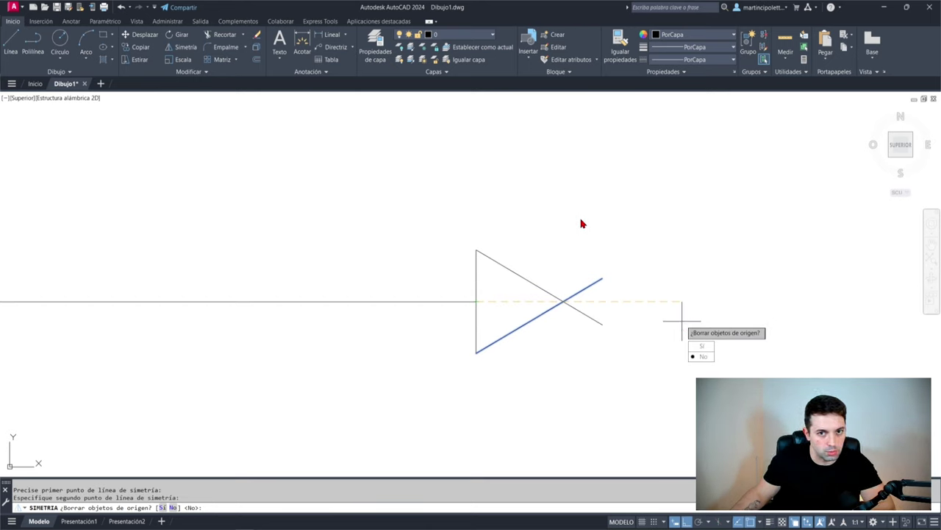
key(Return)
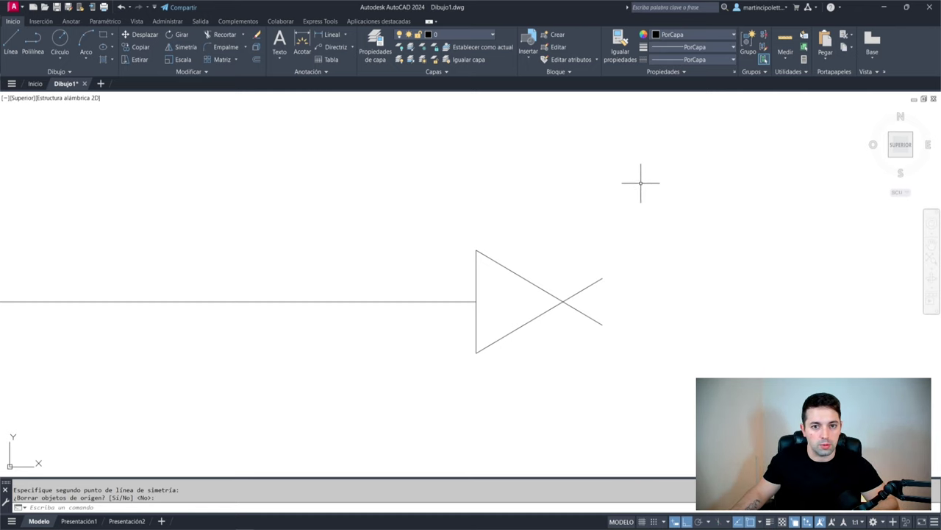
key(Return)
click(665, 229)
key(Escape)
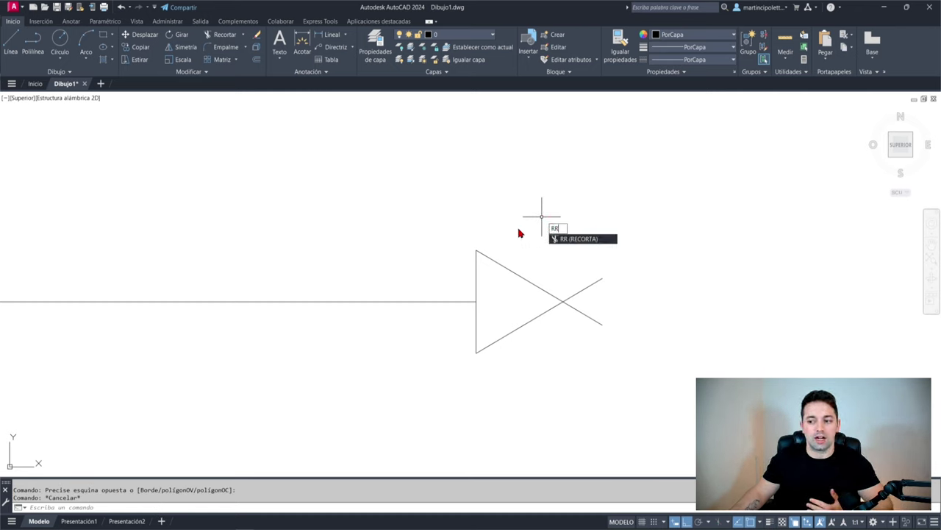
Trim the overhanging line ends beyond the triangle's tip.
key(Return)
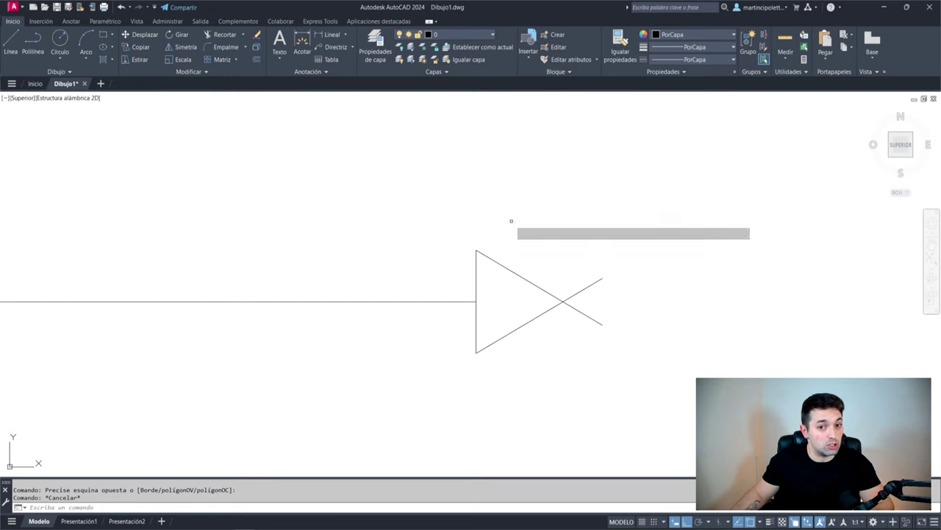
drag(593, 232, 581, 298)
drag(580, 339, 577, 341)
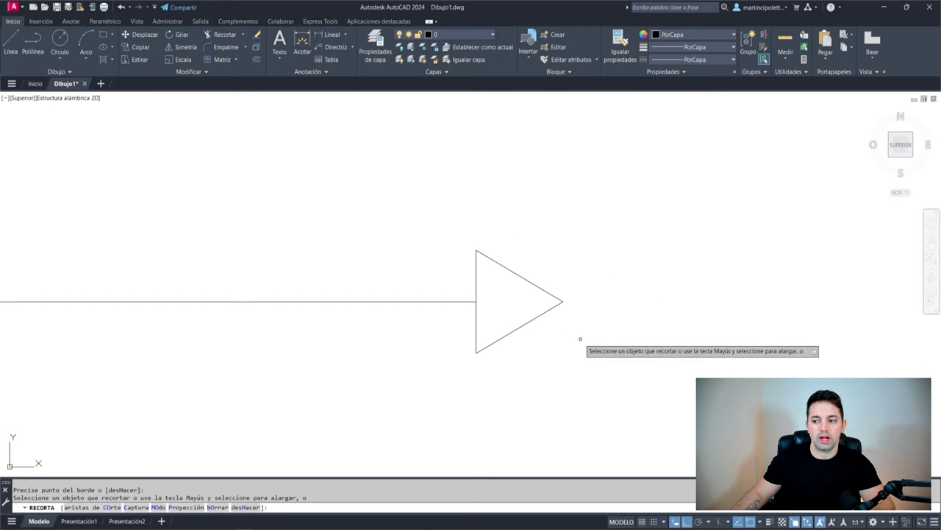
scroll(576, 342, down, 4)
scroll(559, 309, up, 2)
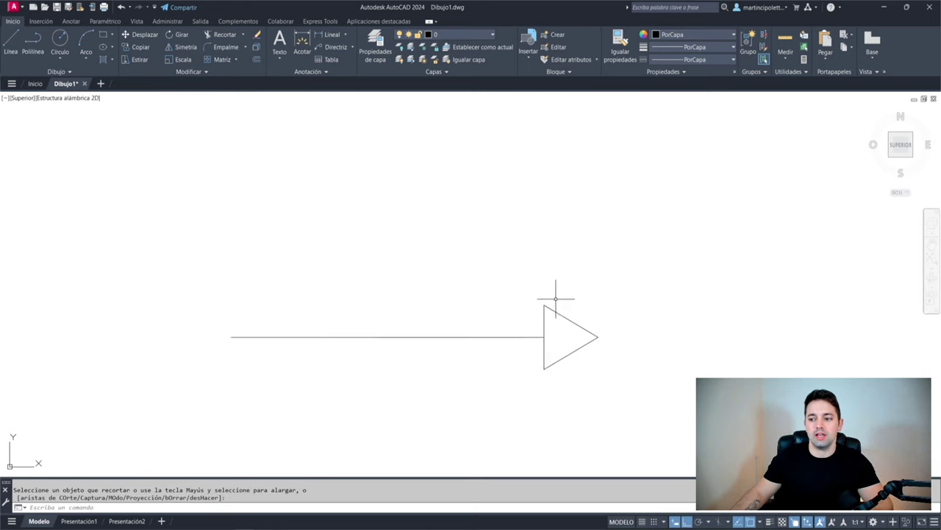
scroll(554, 294, up, 2)
key(Escape)
click(567, 300)
click(562, 375)
key(Escape)
middle_drag(562, 381, 567, 346)
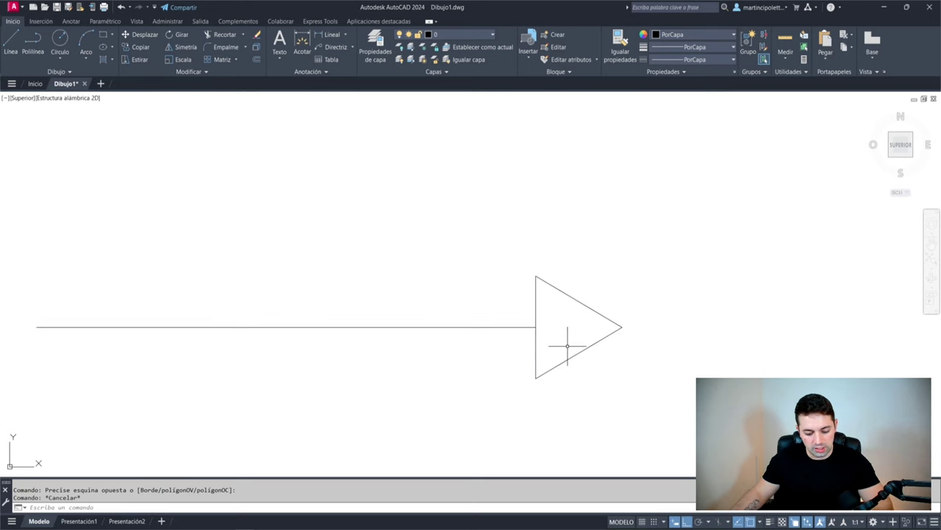
text(SB)
key(Return)
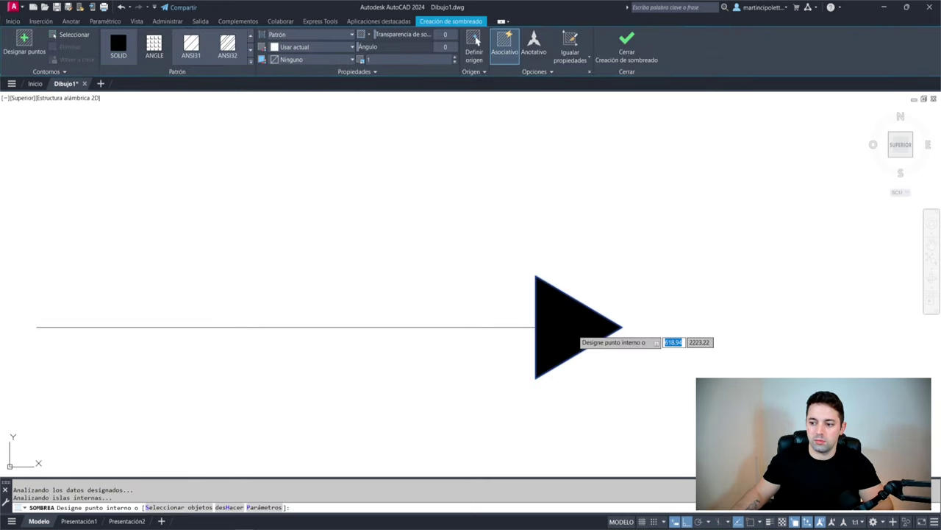
Fill the triangle with a SOLID hatch.
click(559, 321)
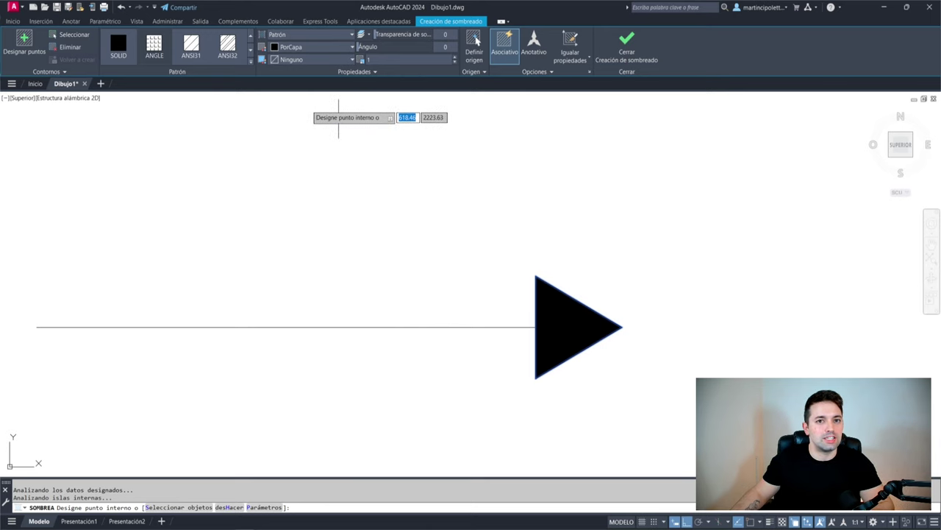
click(135, 59)
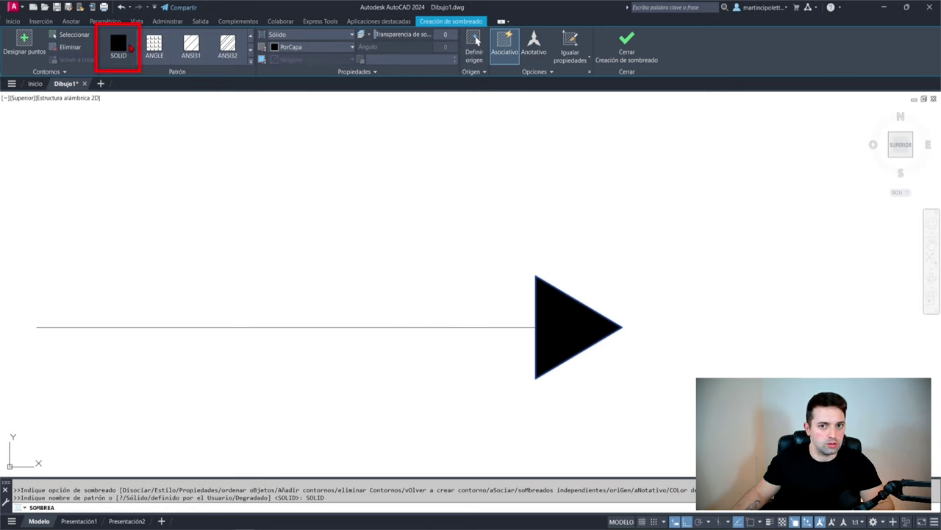
click(195, 47)
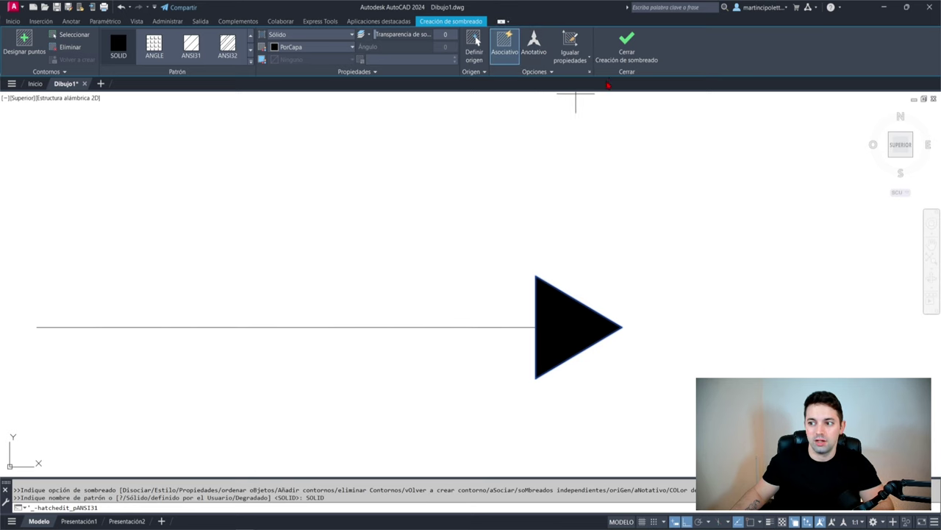
click(627, 45)
Test-stretch the arrow tip further right, then undo the stretch.
middle_drag(623, 293, 611, 286)
text(E)
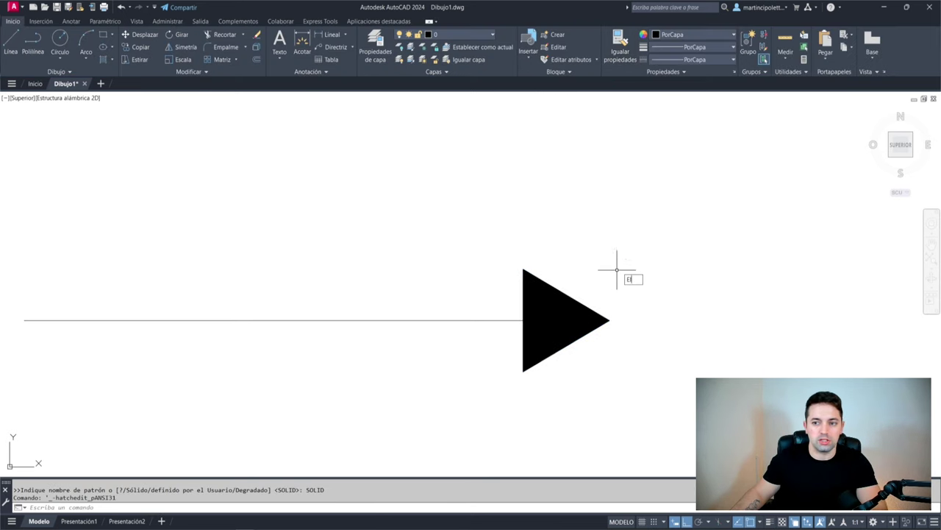
key(Return)
click(624, 247)
click(608, 332)
key(Return)
click(594, 360)
click(739, 361)
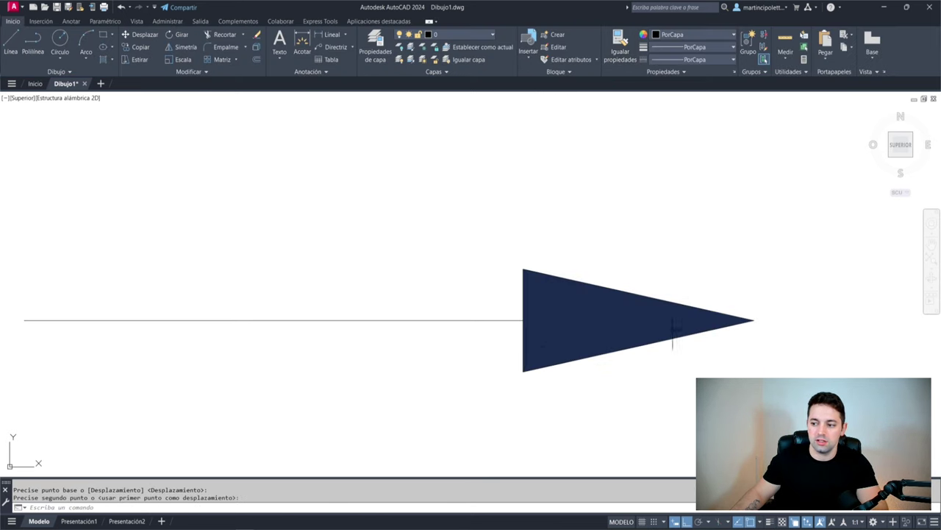
key(ctrl+z)
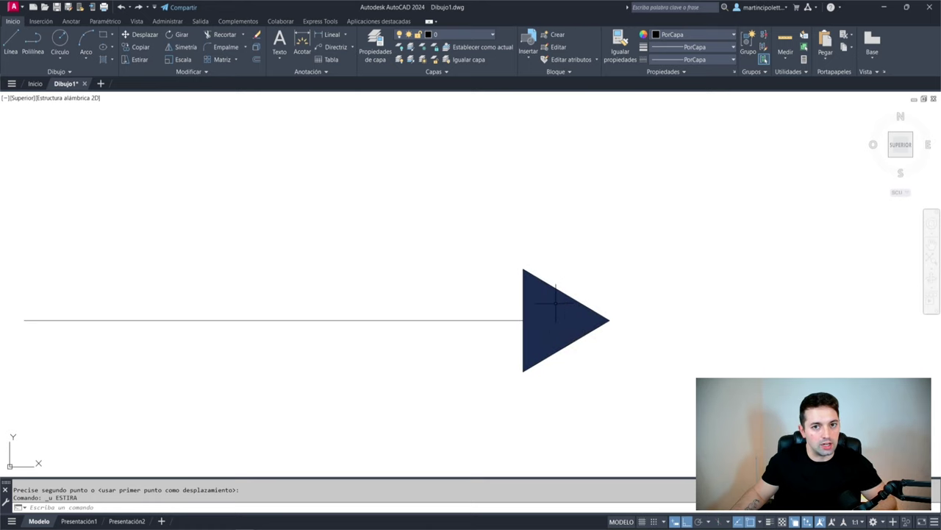
Select the whole arrow and type B for the block command.
scroll(537, 236, down, 2)
click(629, 168)
click(102, 386)
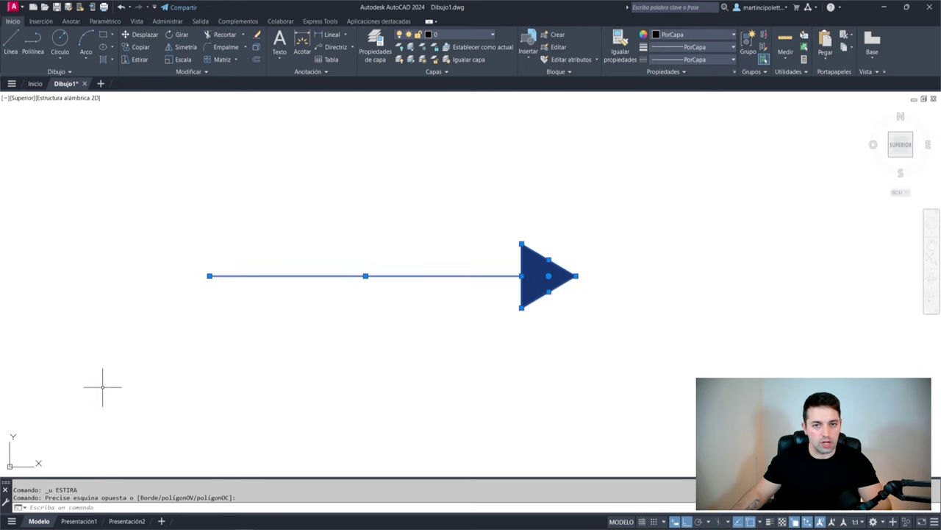
text(BQ)
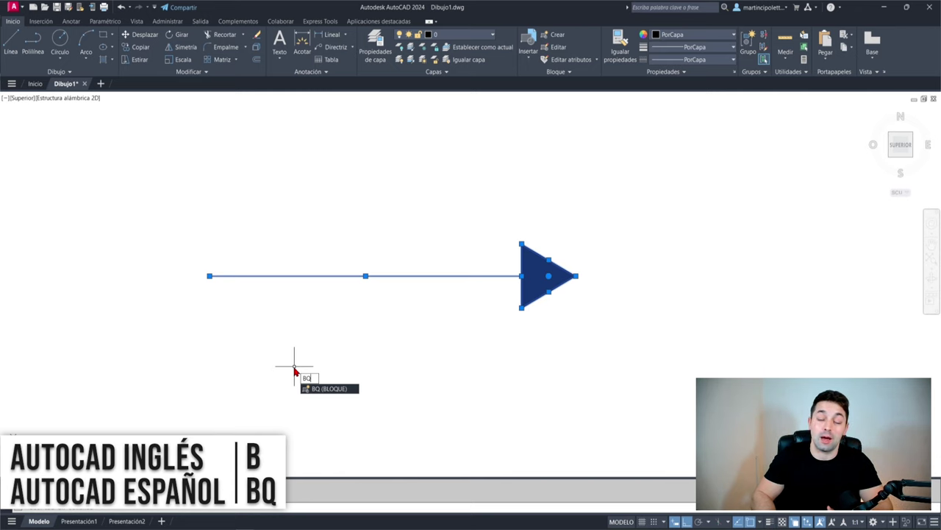
Define block FLECHA with an on-screen base point and Metros units, and accept it.
key(Return)
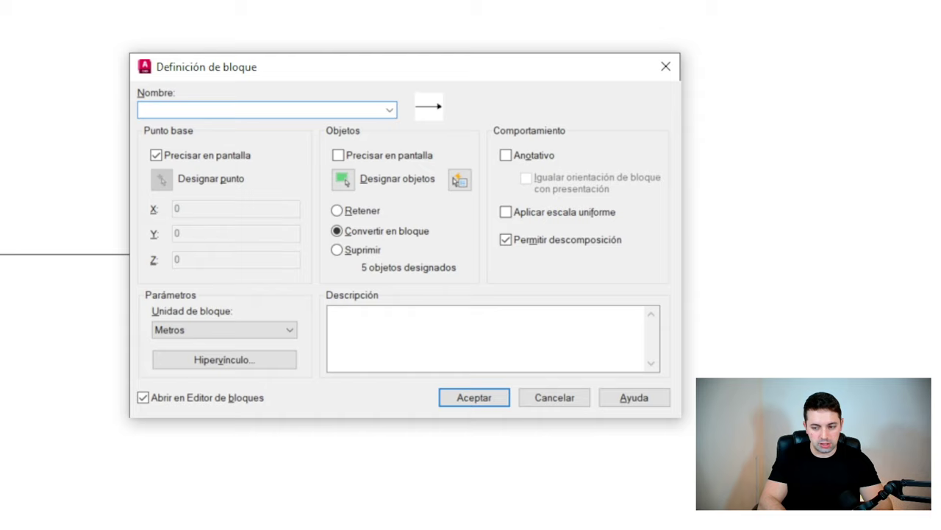
text(FLECHA)
click(156, 154)
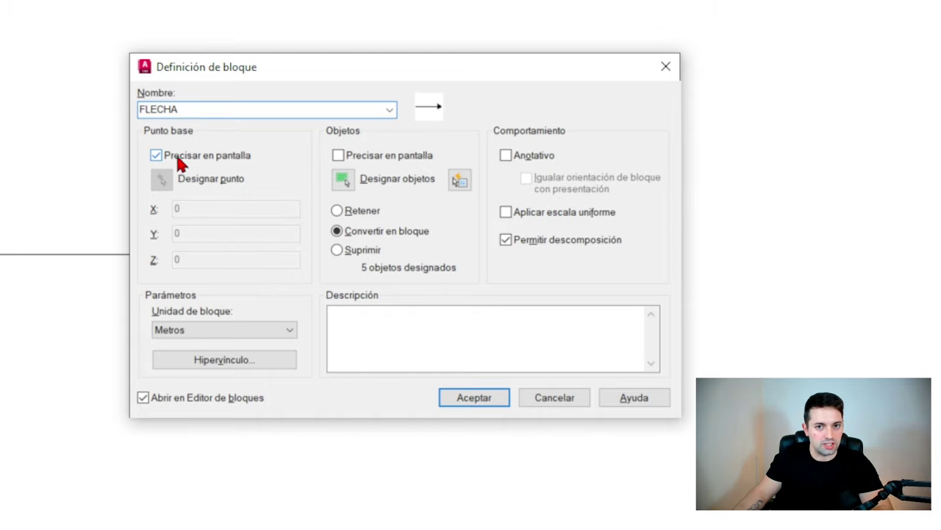
click(159, 330)
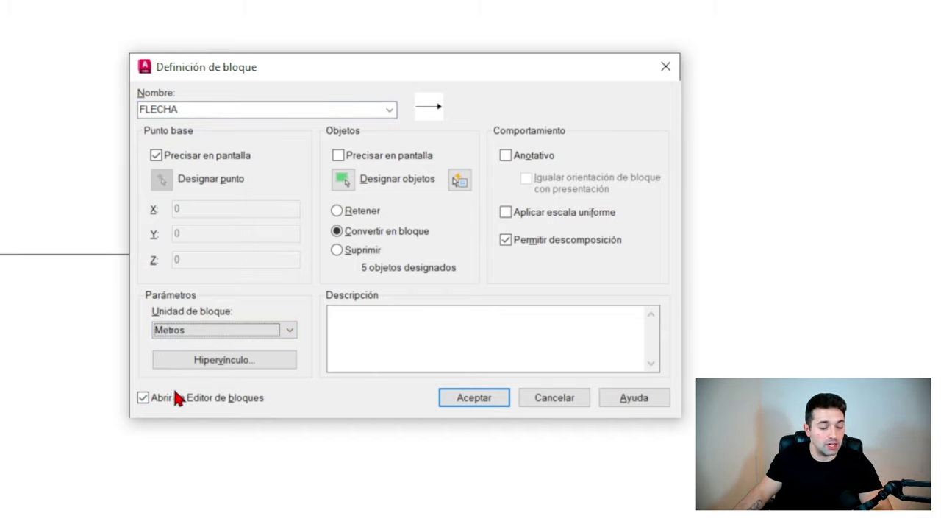
click(385, 322)
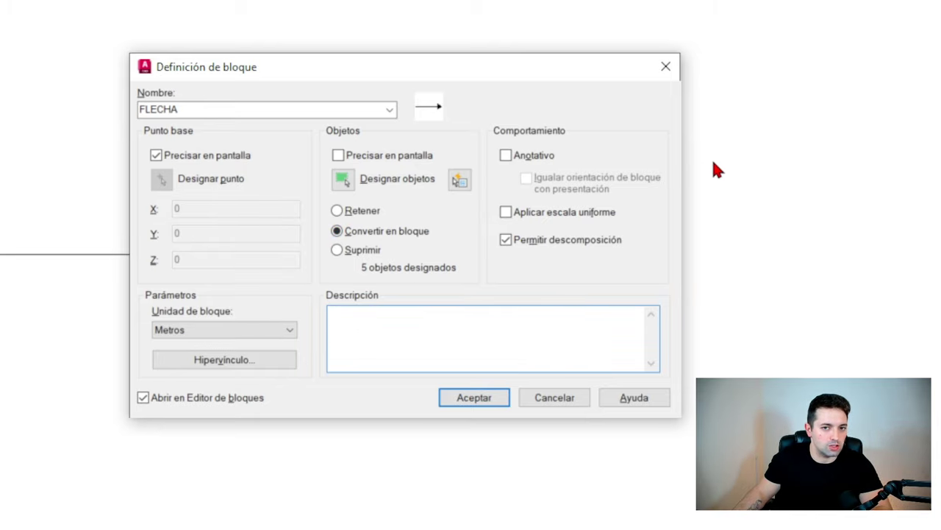
click(452, 396)
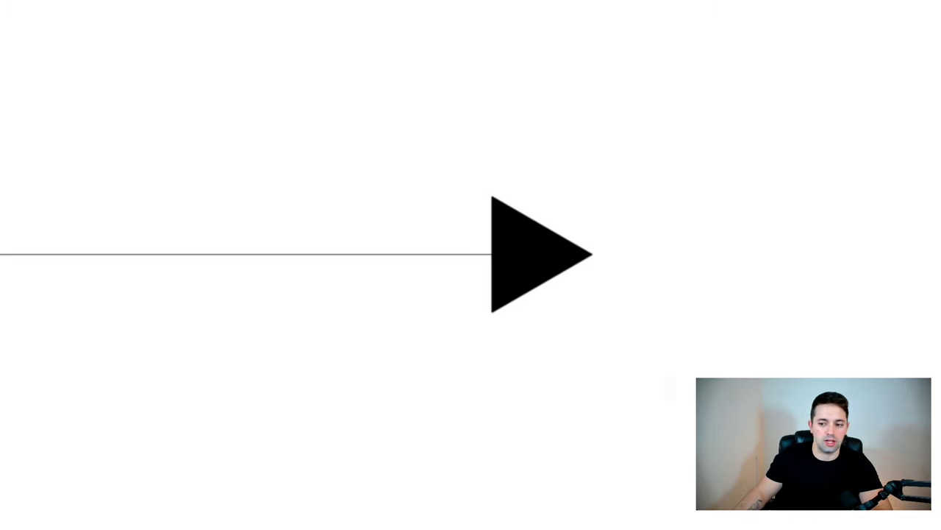
Set the base point at the line's left end and add linear parameter Distancia1 to the tip.
click(341, 236)
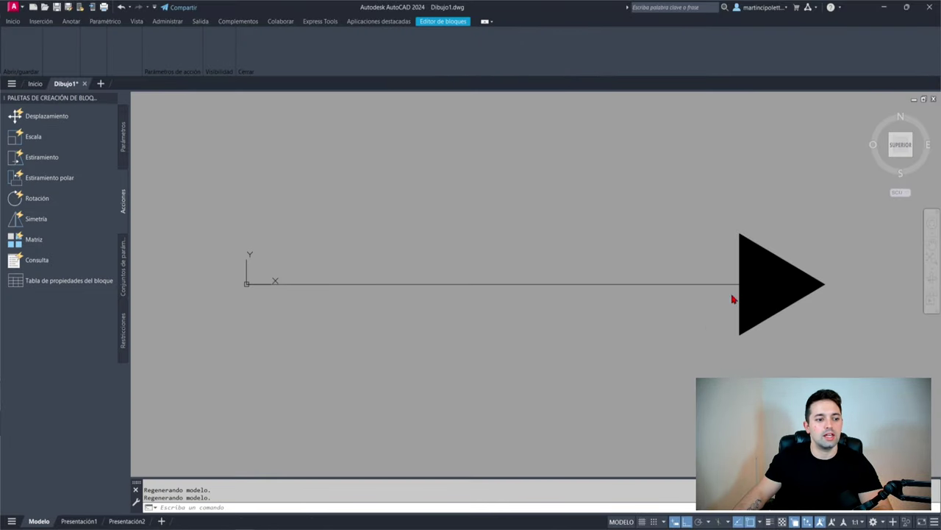
scroll(518, 264, down, 2)
middle_drag(514, 227, 421, 221)
scroll(421, 221, up, 2)
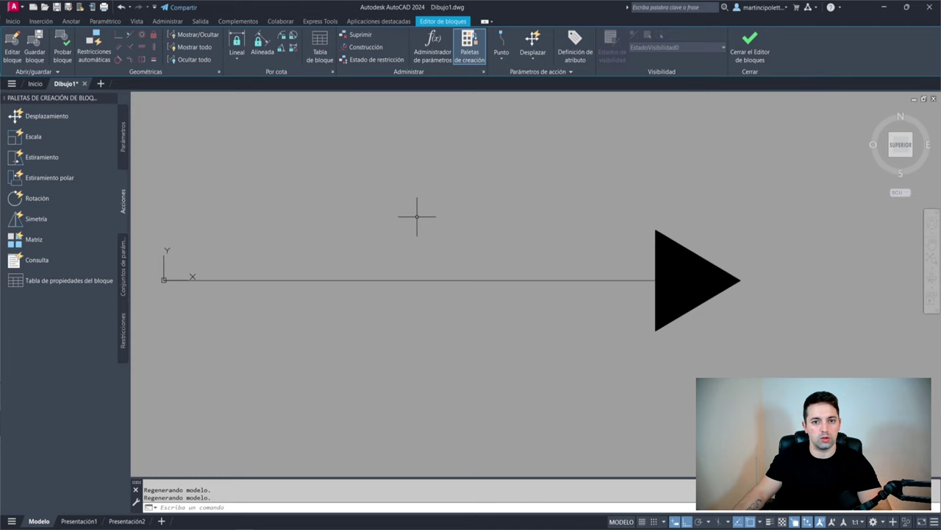
click(125, 156)
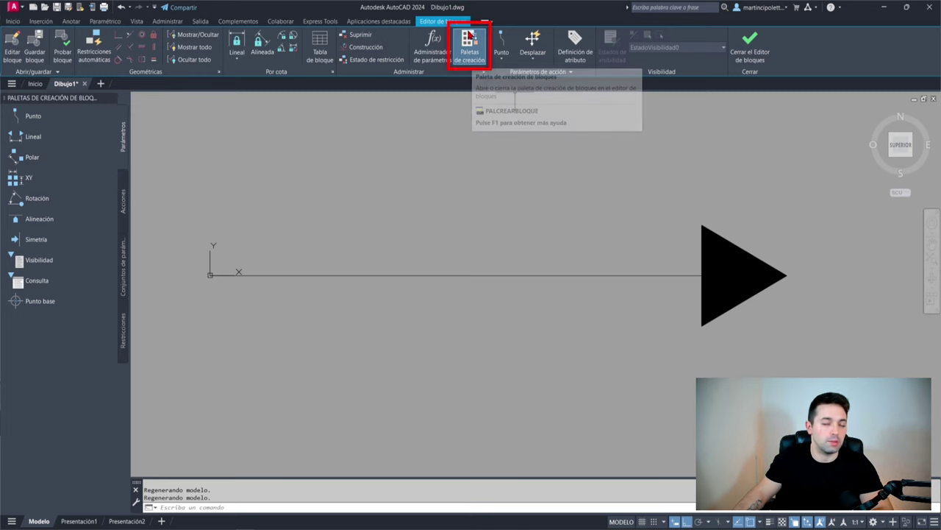
click(42, 141)
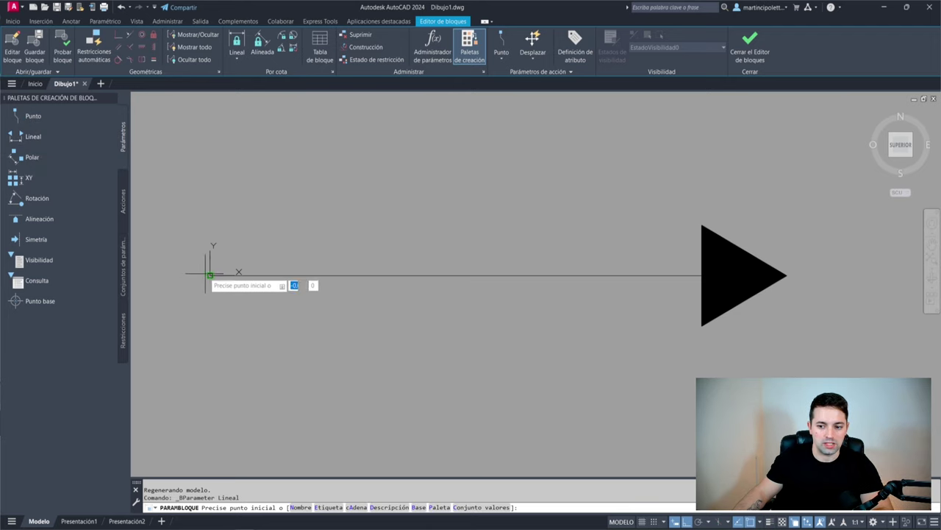
click(210, 274)
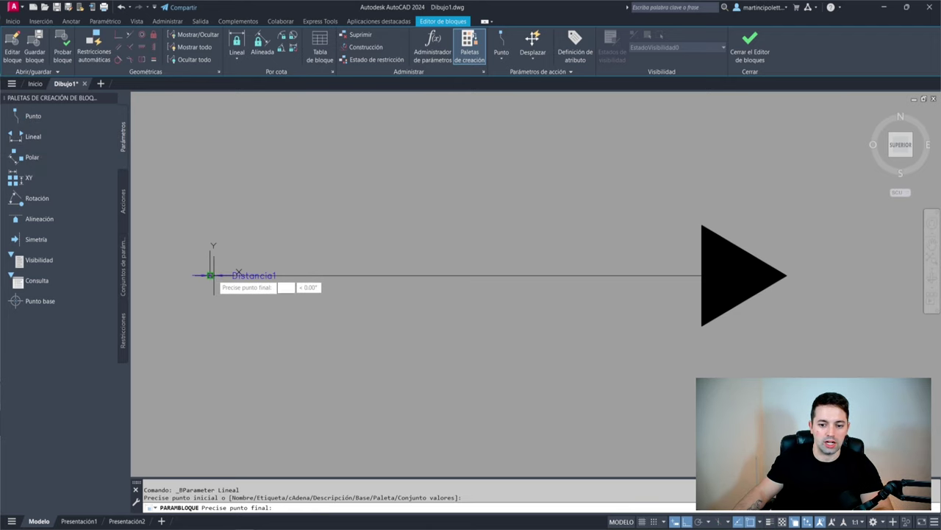
click(787, 275)
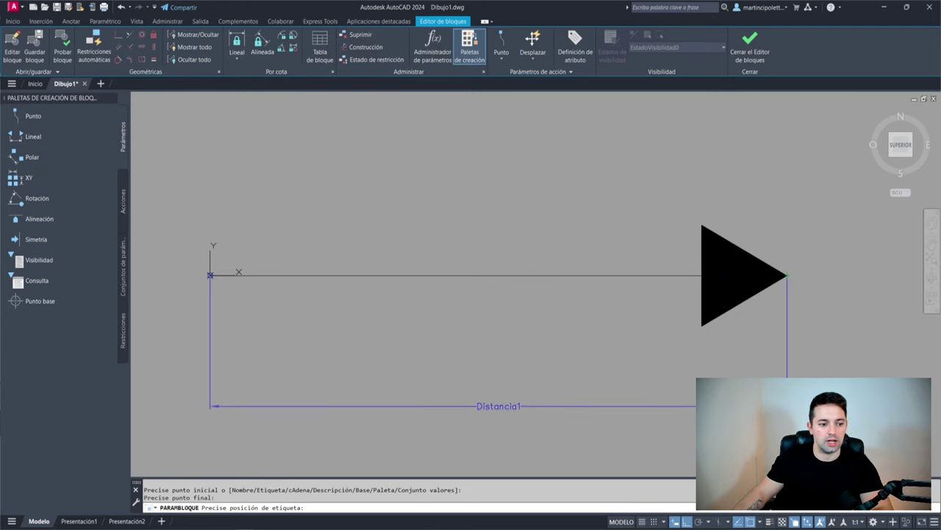
click(498, 398)
Add linear parameter Distancia2 from the line's left end to the head's base.
scroll(630, 368, down, 4)
scroll(535, 283, up, 4)
scroll(534, 283, down, 2)
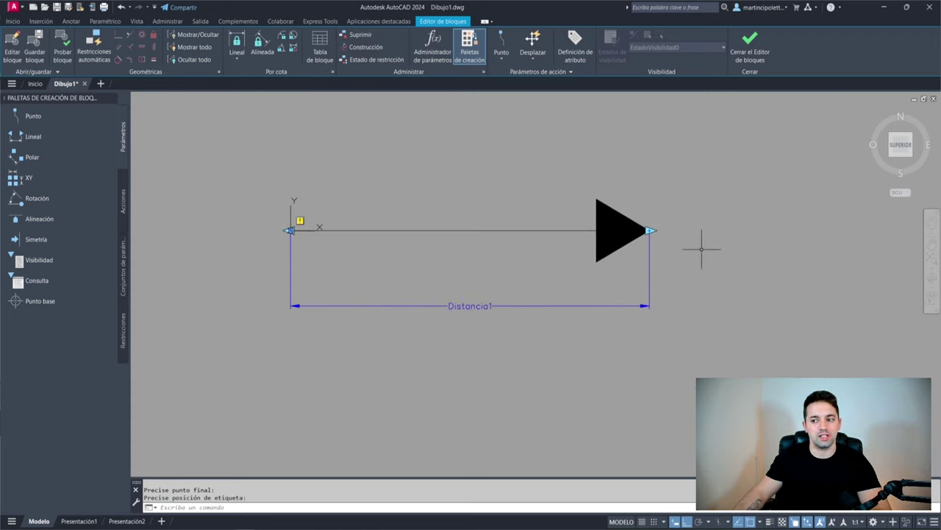
middle_drag(665, 242, 612, 217)
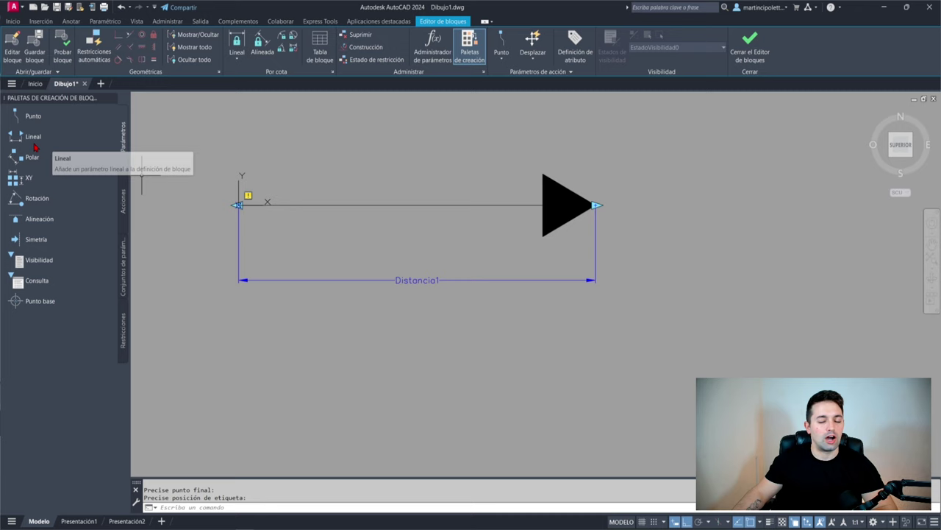
click(34, 136)
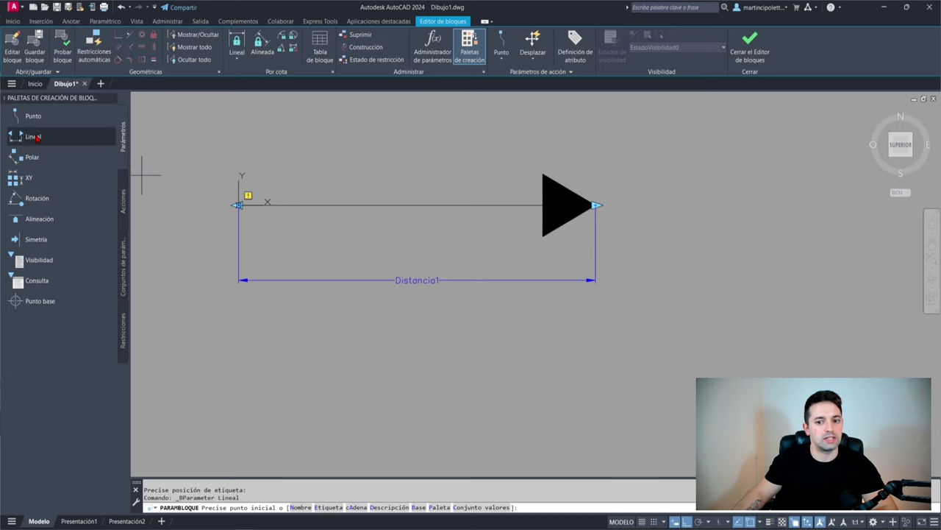
click(238, 205)
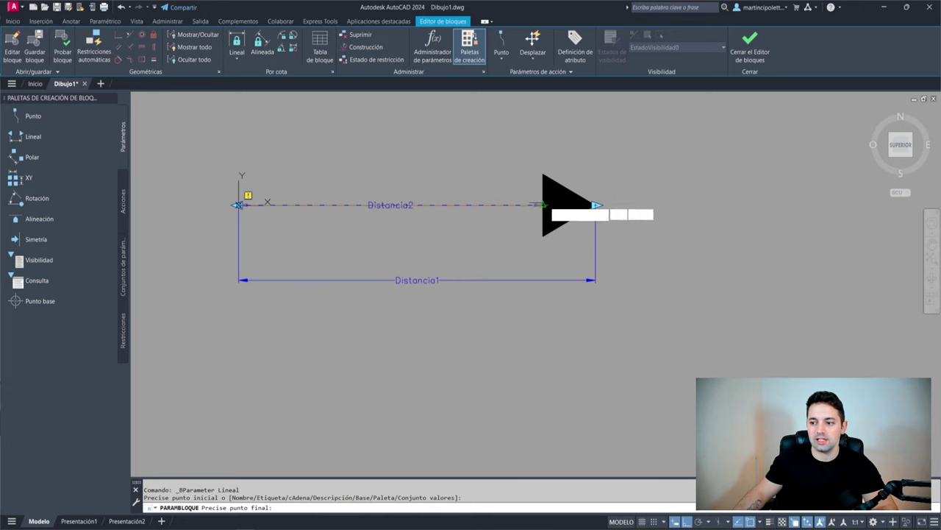
click(542, 204)
scroll(314, 254, up, 2)
click(505, 254)
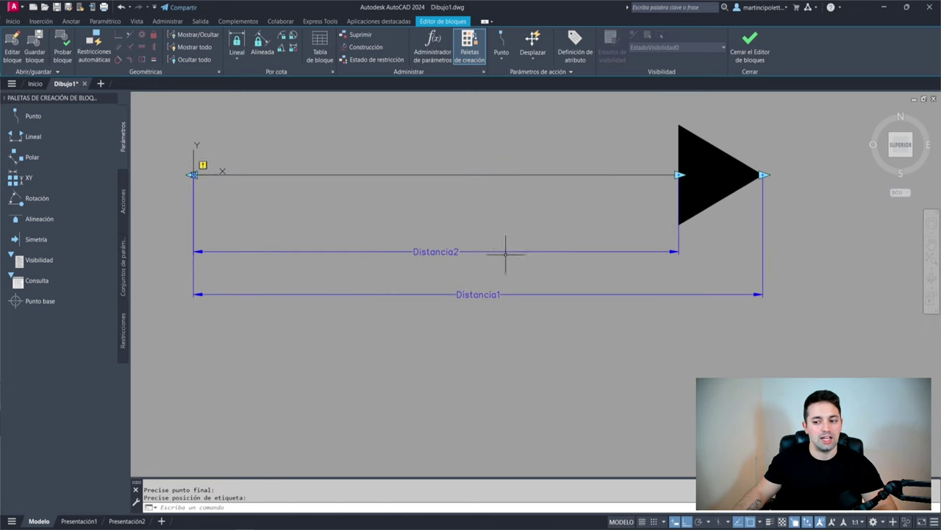
scroll(470, 231, down, 2)
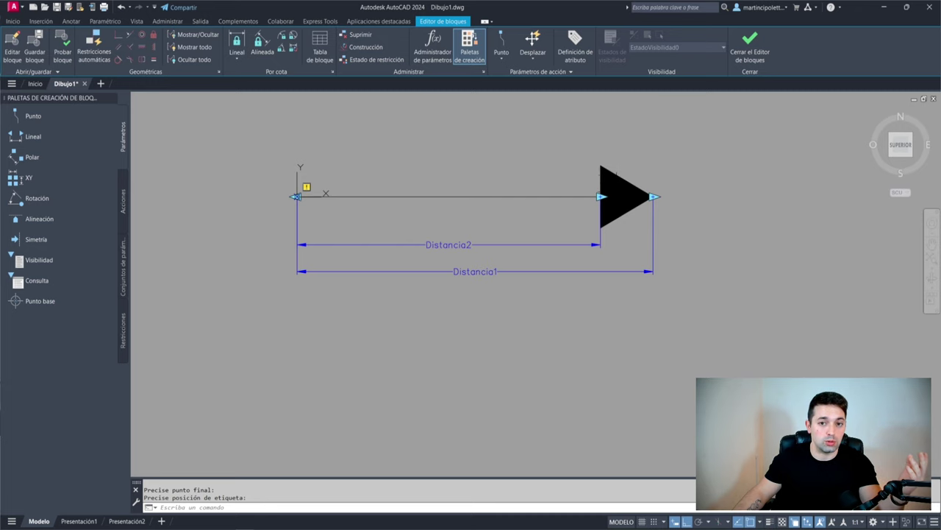
Add linear parameter Distancia3 from the head base's centre to its top corner.
click(33, 137)
scroll(562, 172, up, 2)
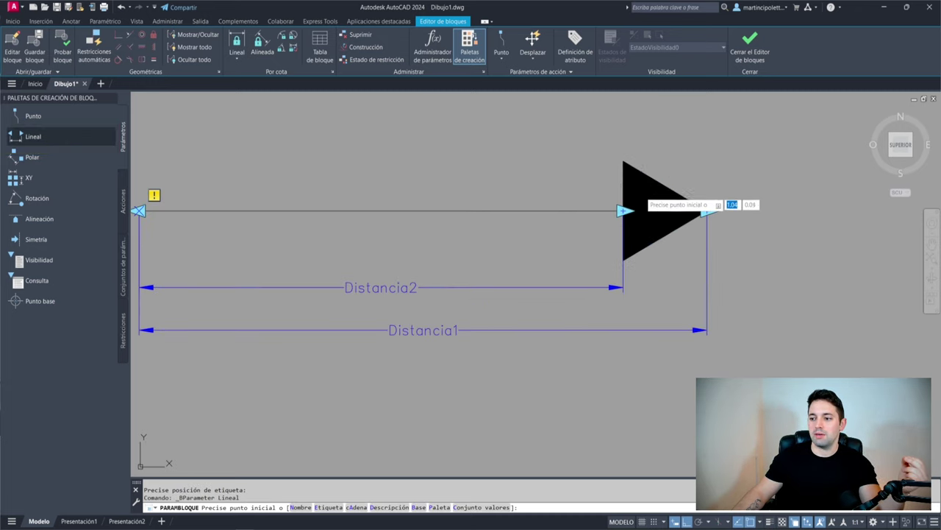
middle_drag(707, 212, 555, 244)
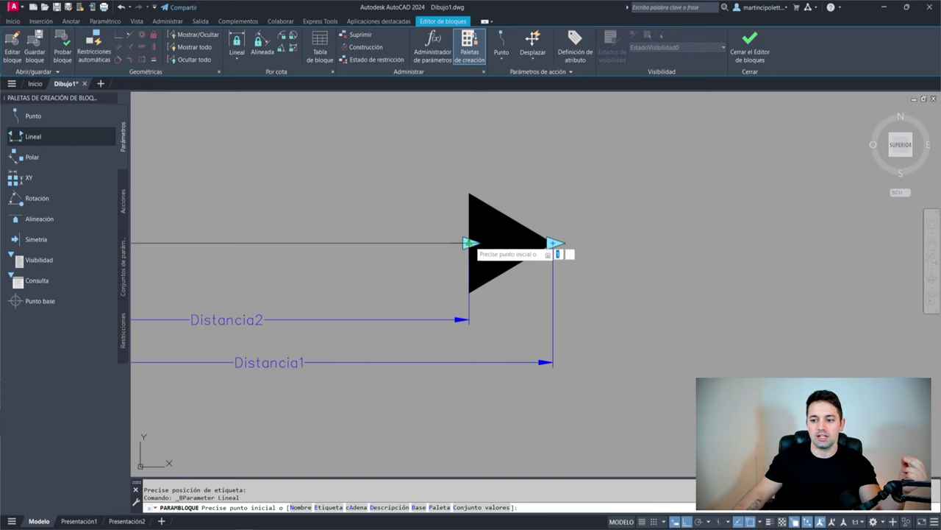
click(469, 243)
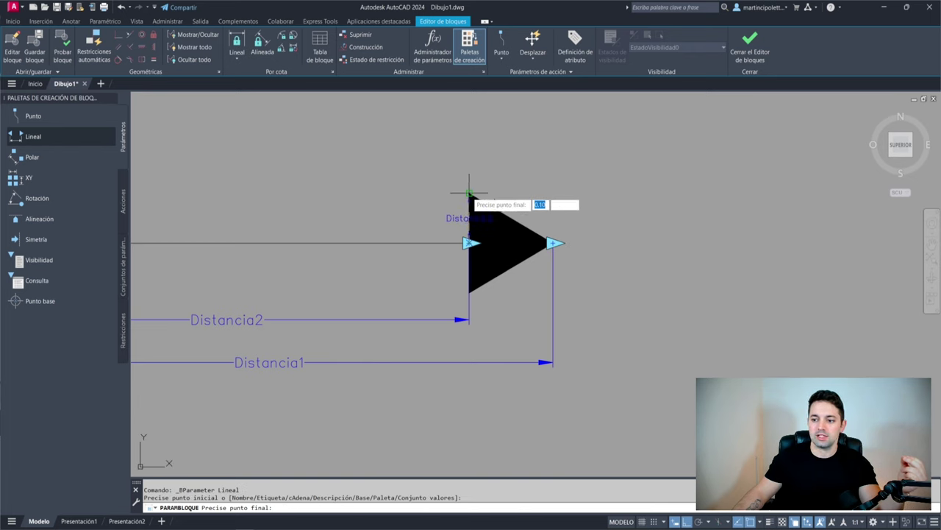
click(469, 194)
click(438, 218)
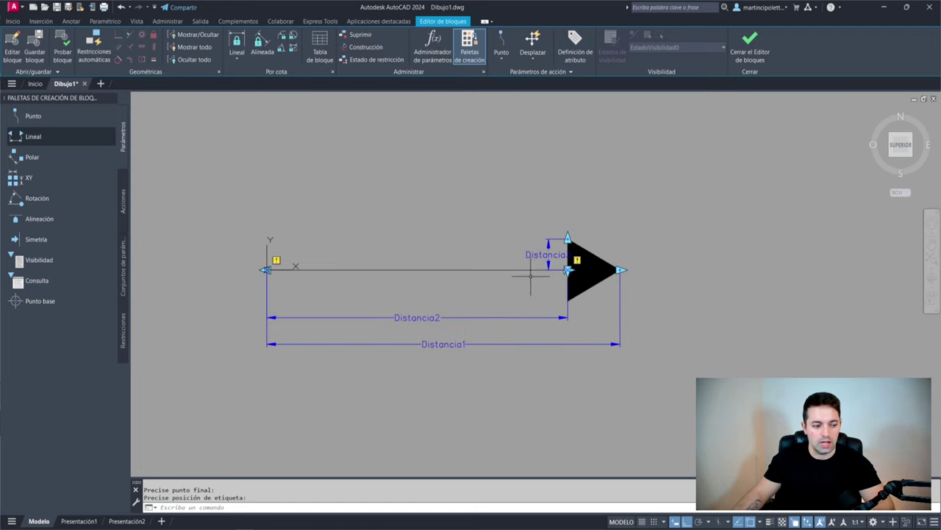
scroll(542, 269, down, 2)
key(ctrl+1)
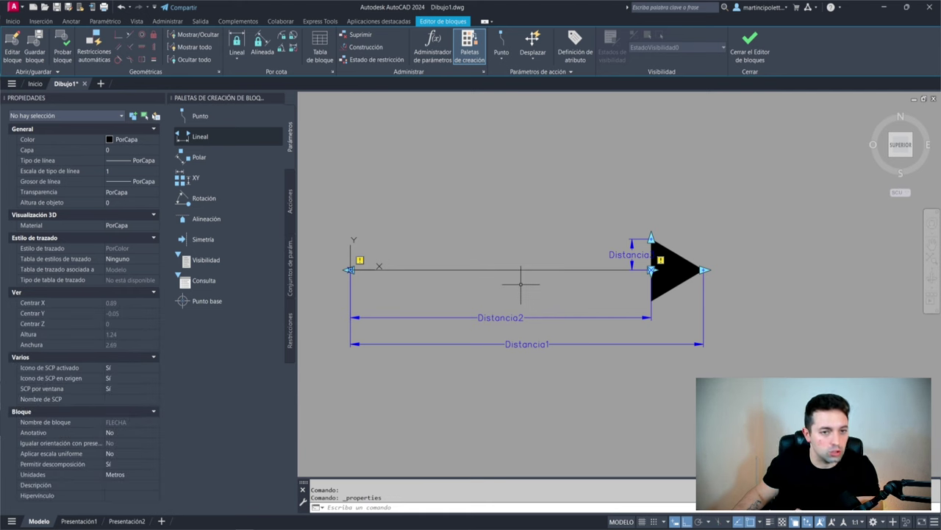
Give all three linear parameters a grip count of 1.
click(637, 219)
click(603, 248)
click(559, 296)
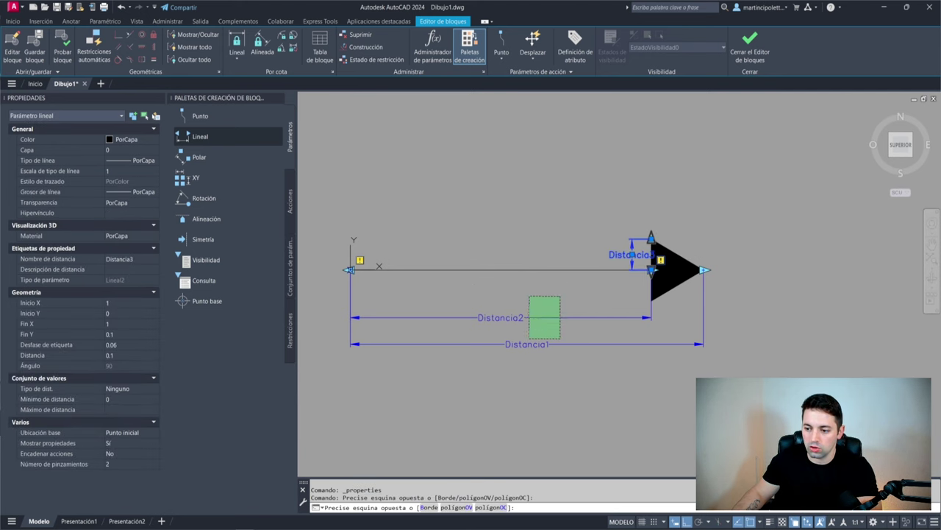
click(497, 365)
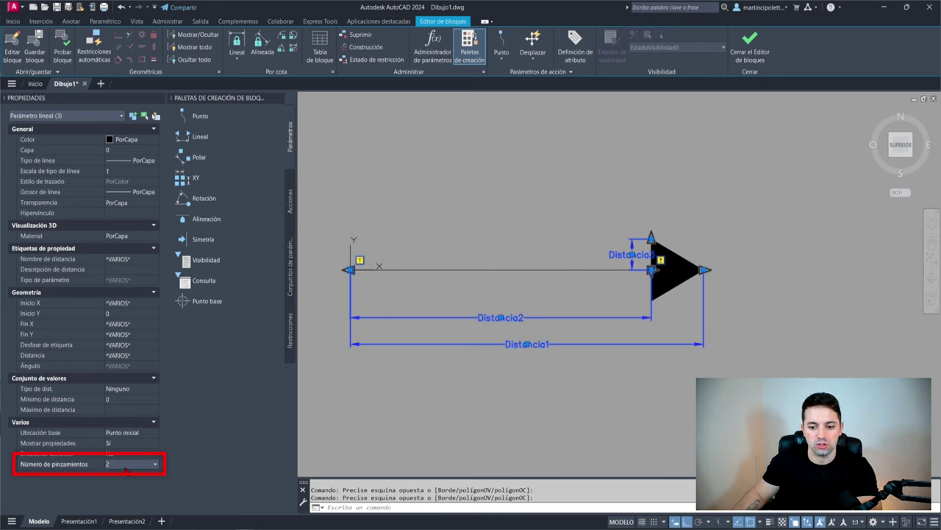
click(126, 467)
click(114, 482)
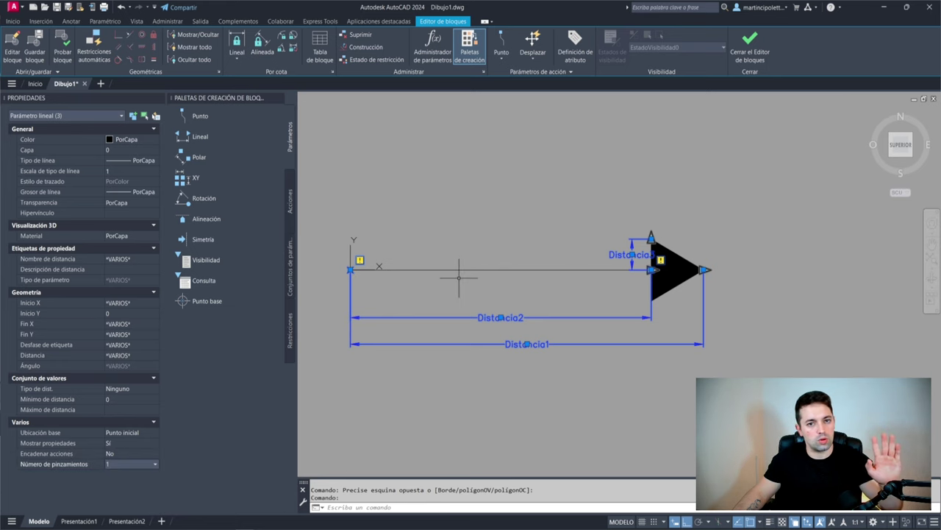
middle_drag(459, 278, 471, 266)
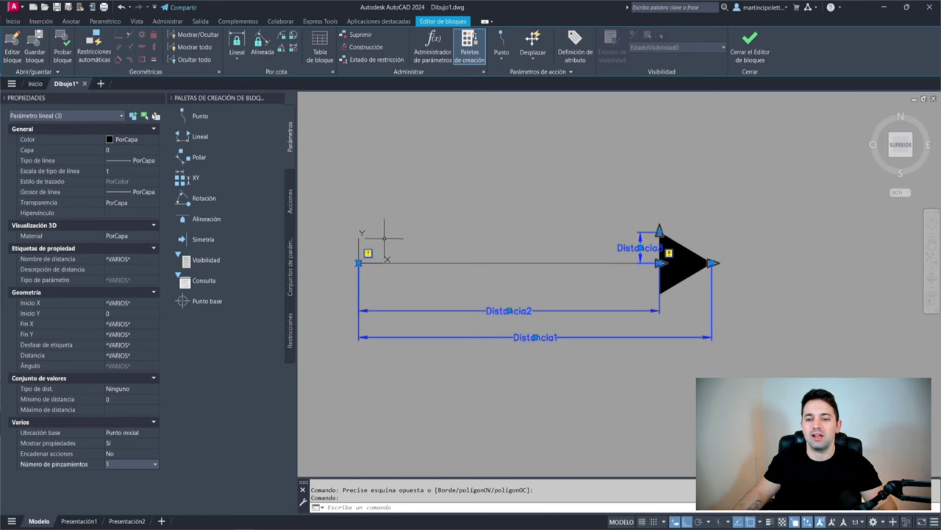
key(Escape)
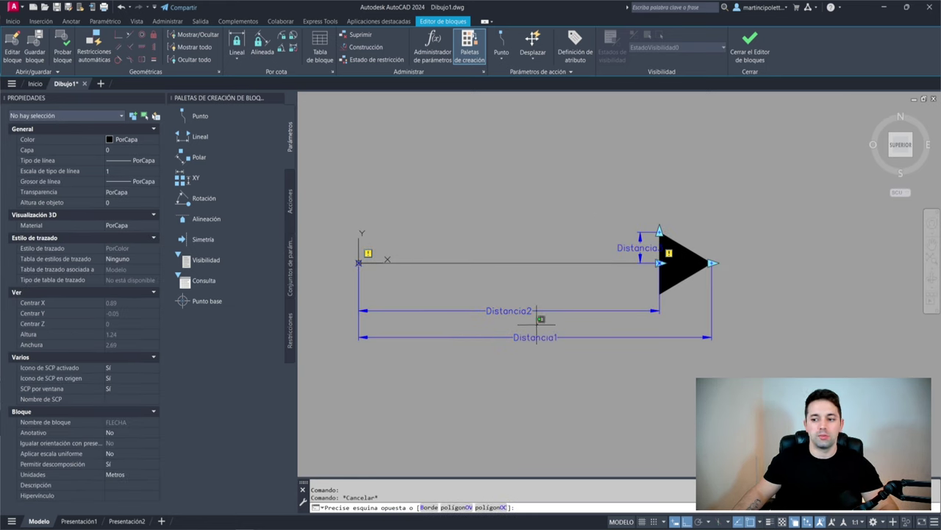
Rename Distancia1 to Longitud and Distancia2 to Inicio PF.
click(535, 337)
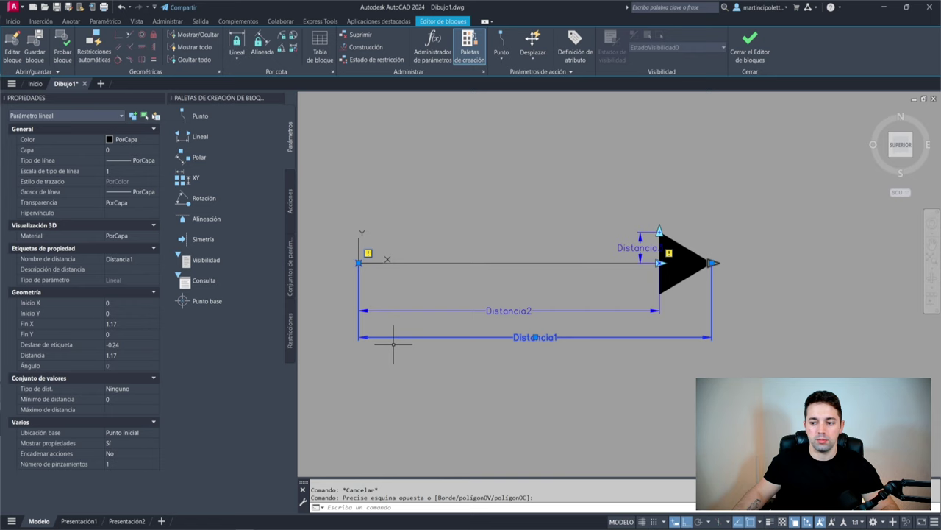
click(53, 258)
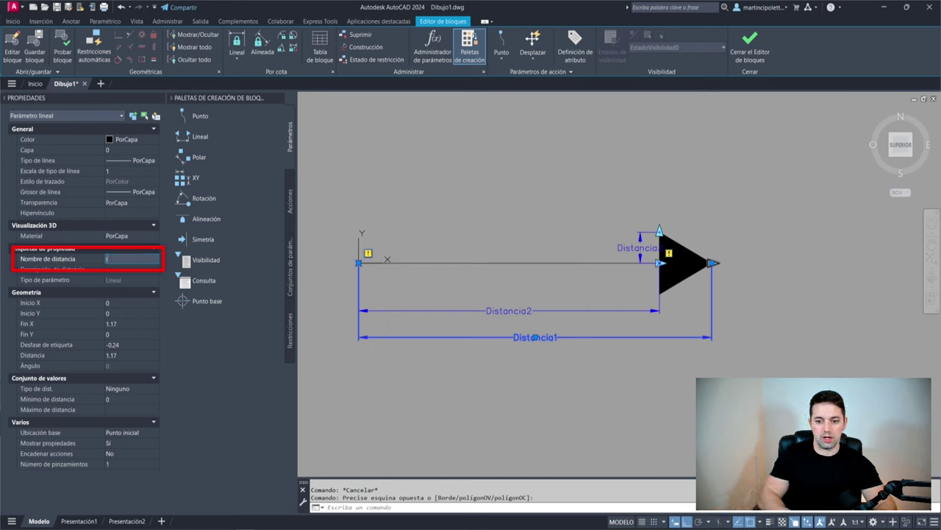
text(Longitud)
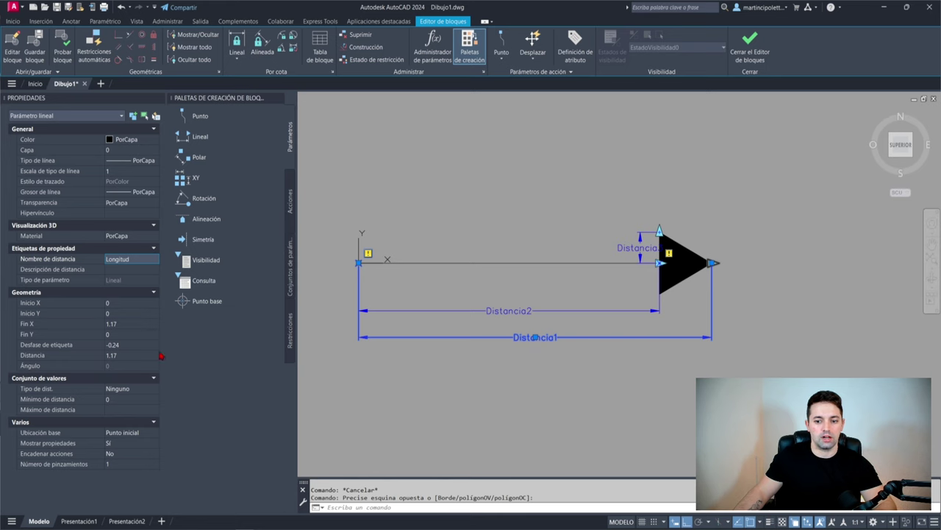
key(Escape)
key(Escape)
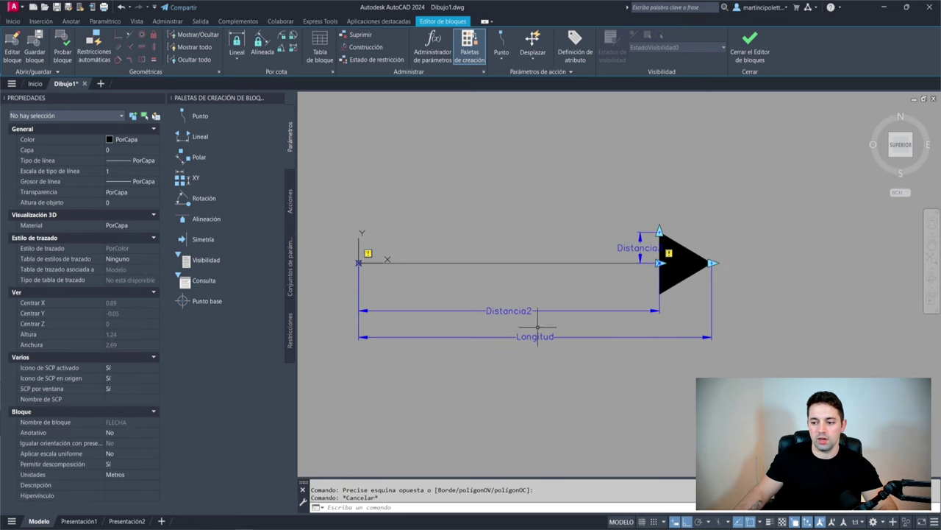
click(527, 323)
click(408, 313)
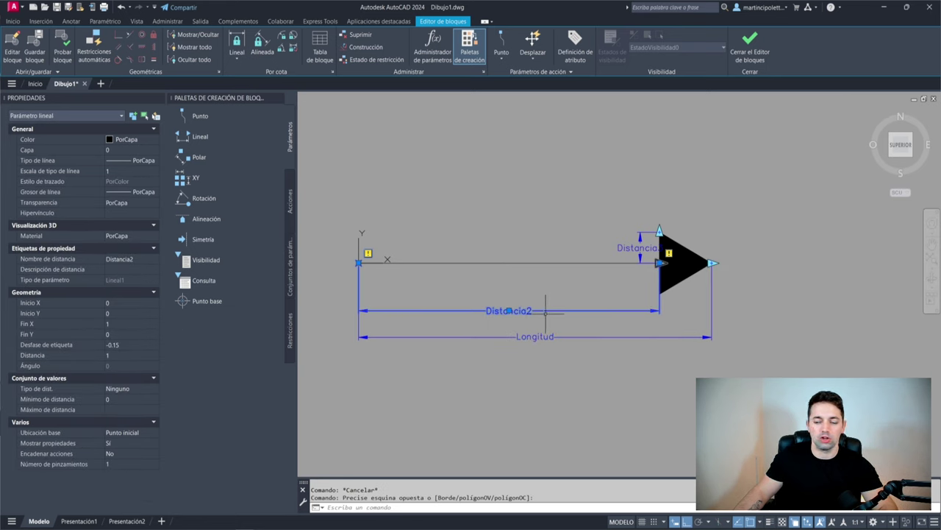
click(132, 259)
text(Inicio PF)
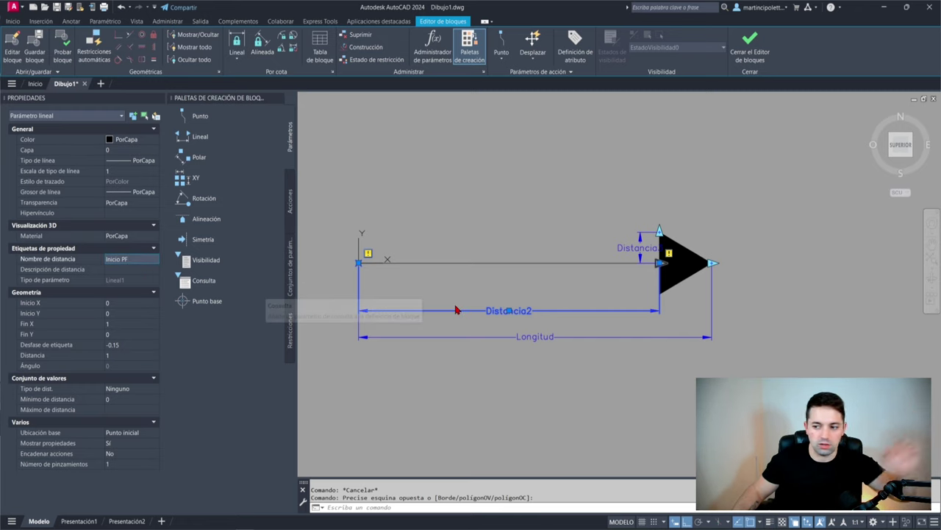
key(Return)
Rename Distancia3 to Grosor PF/2.
click(632, 237)
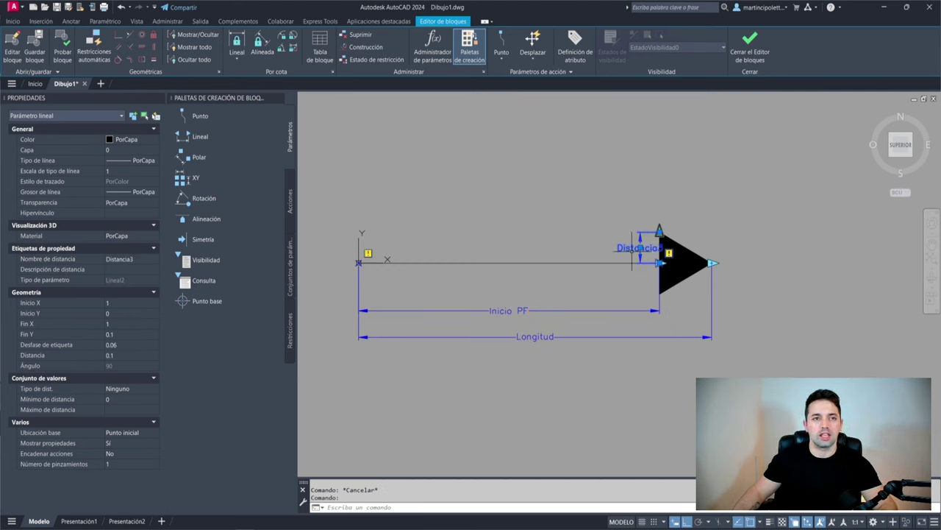
text(Grosor PF)
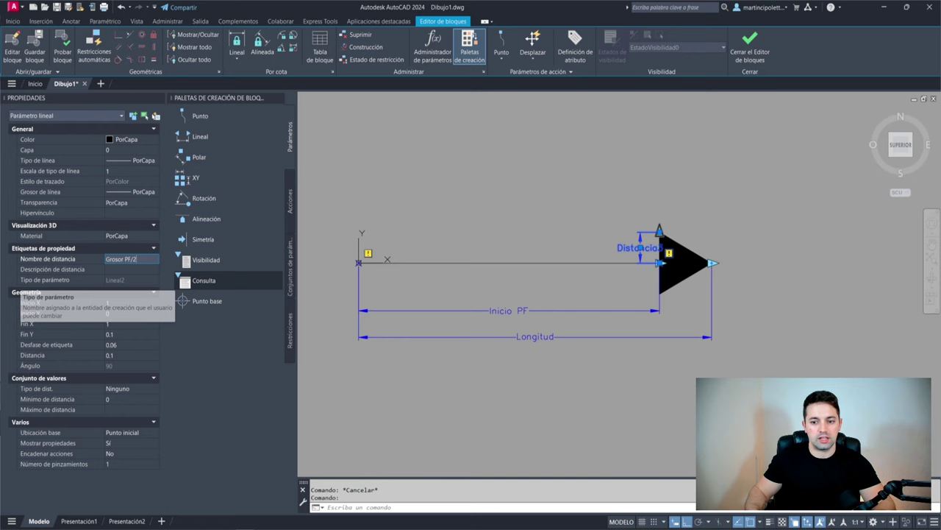
text(/2)
key(Return)
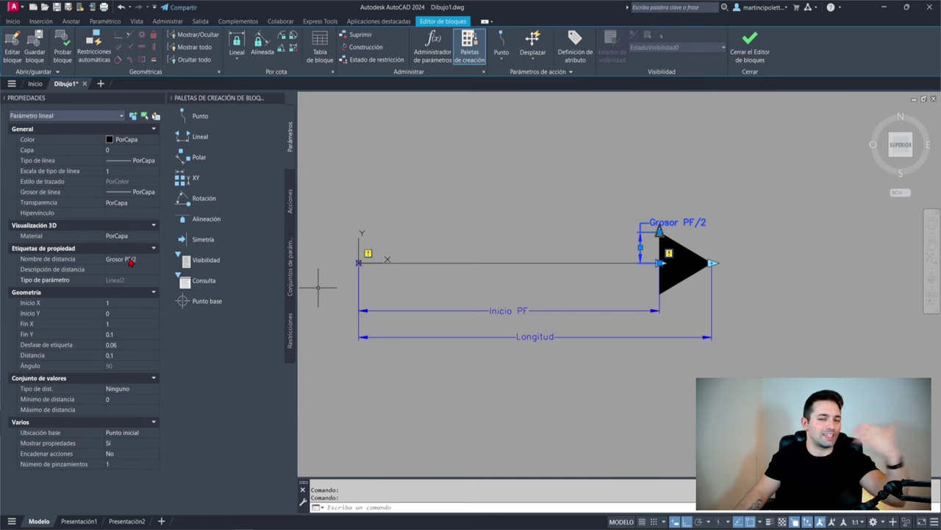
key(Escape)
scroll(596, 272, up, 3)
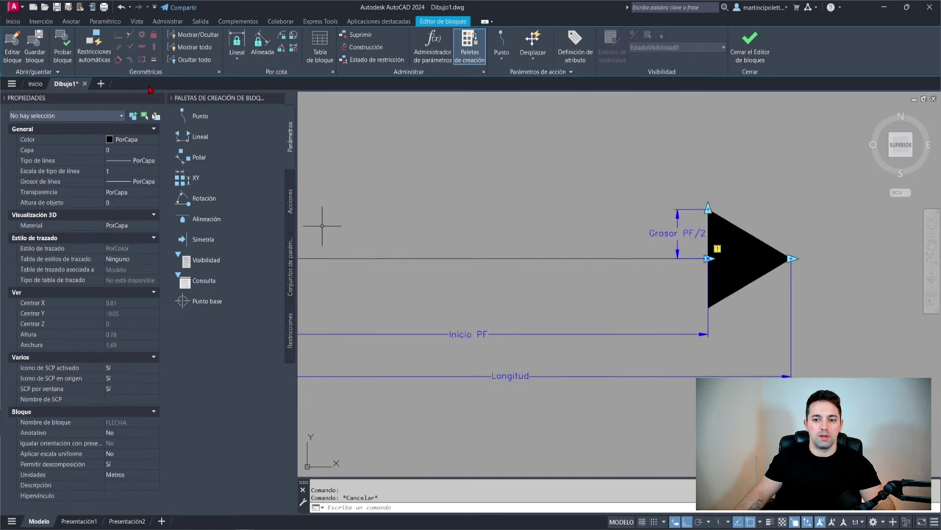
Close Properties and add an Estiramiento action on Longitud, tied to its tip point.
click(158, 98)
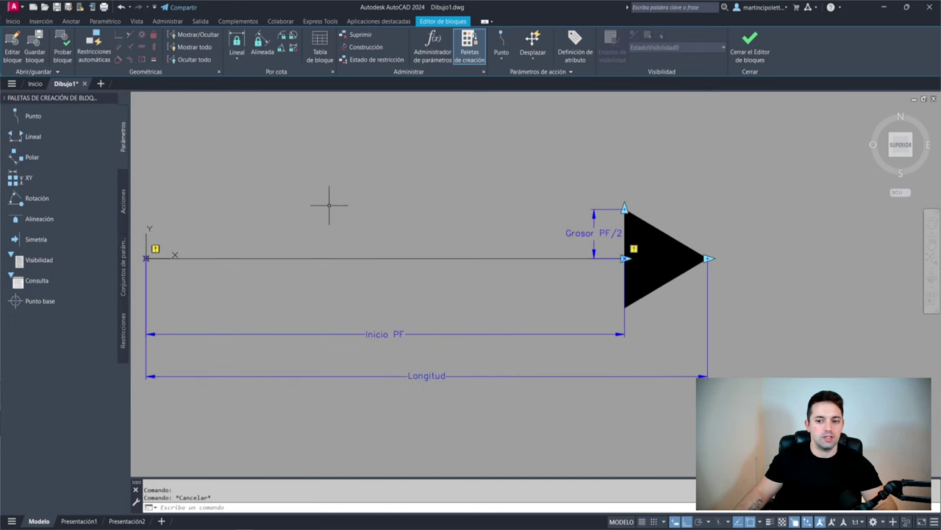
click(124, 196)
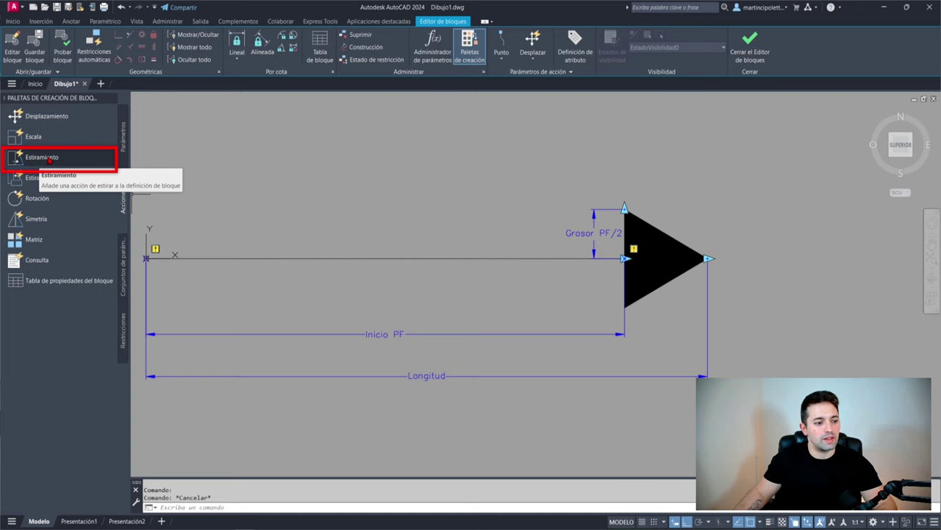
click(50, 159)
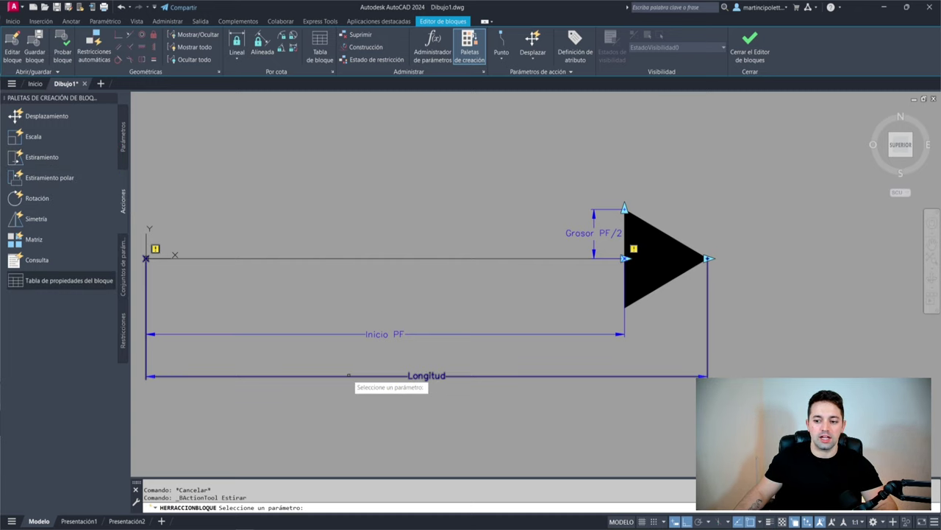
middle_drag(362, 375, 388, 326)
click(388, 327)
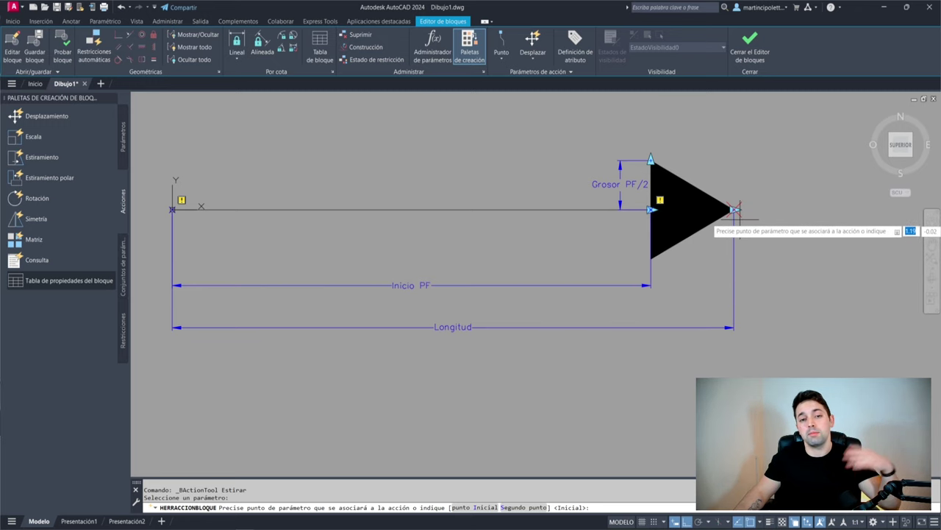
scroll(725, 206, up, 4)
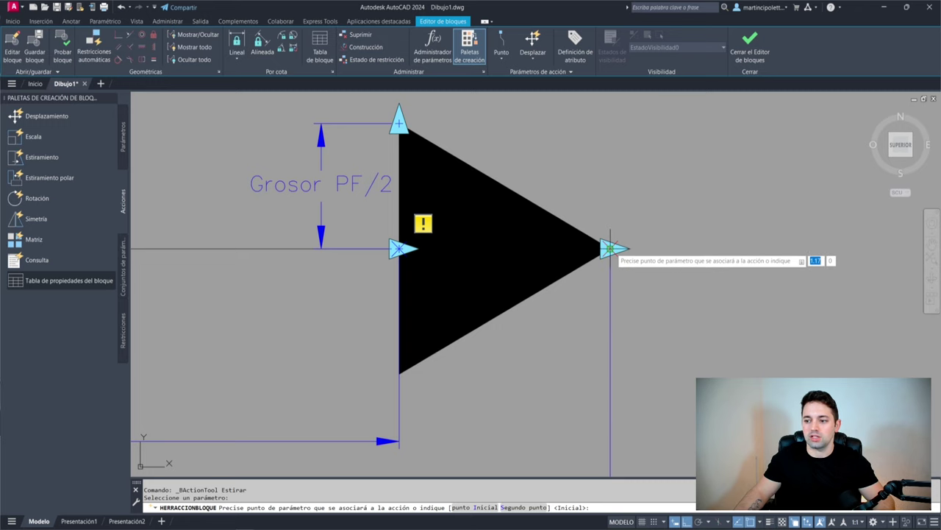
click(610, 248)
Frame the arrowhead and select its 11 objects to stretch, completing the Longitud stretch.
scroll(610, 249, down, 8)
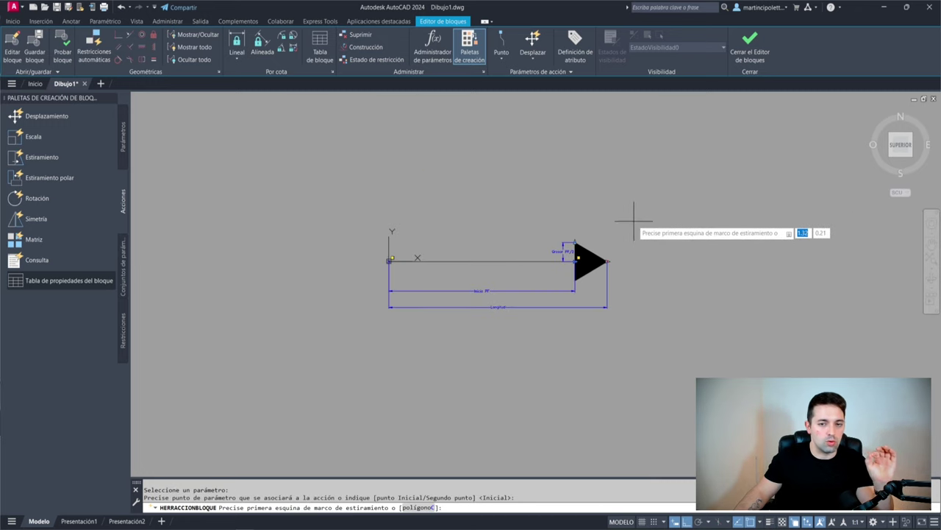
scroll(629, 224, up, 2)
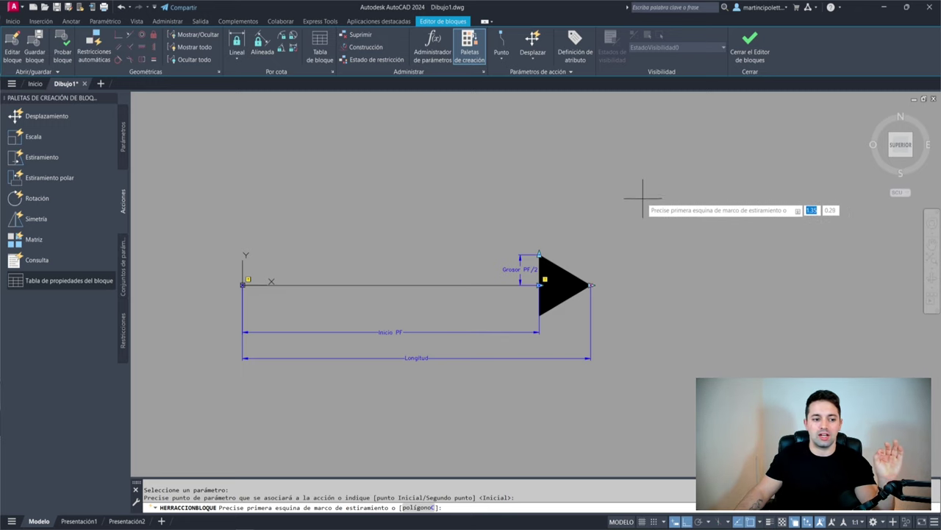
click(643, 196)
click(456, 395)
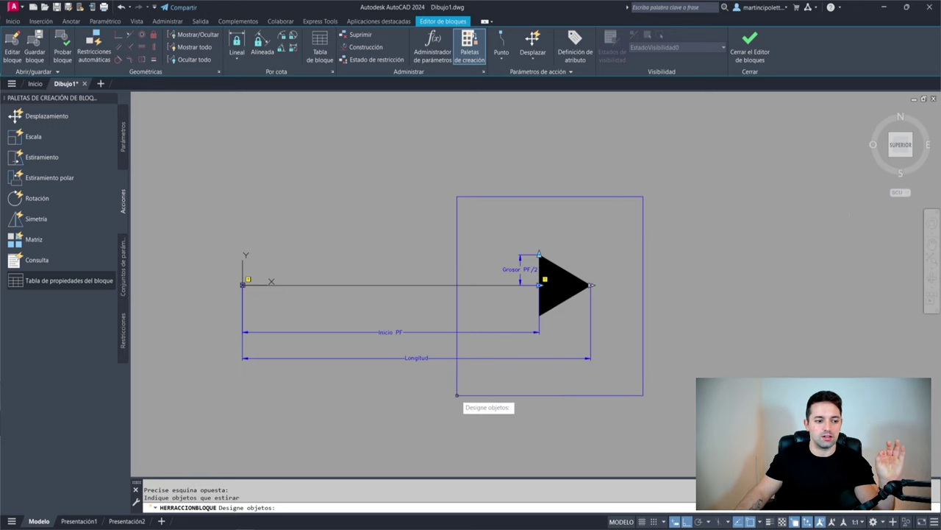
click(627, 208)
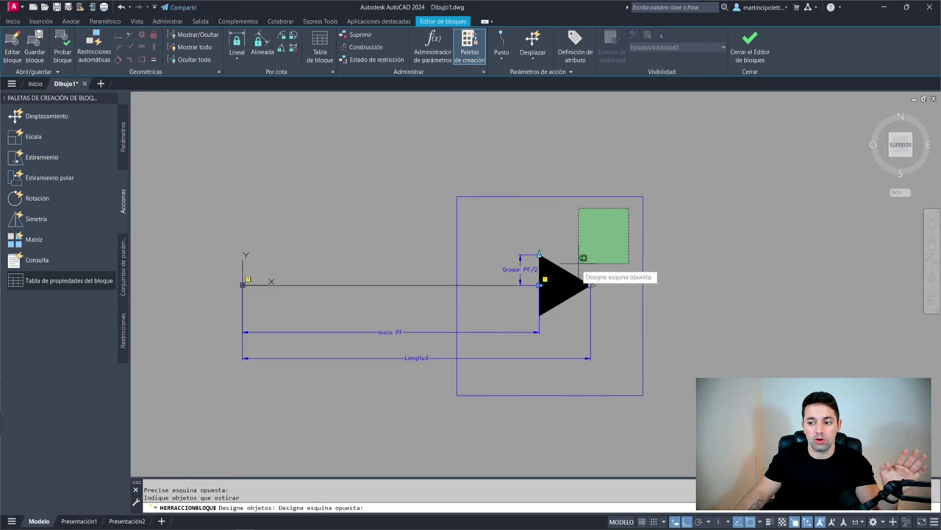
click(483, 373)
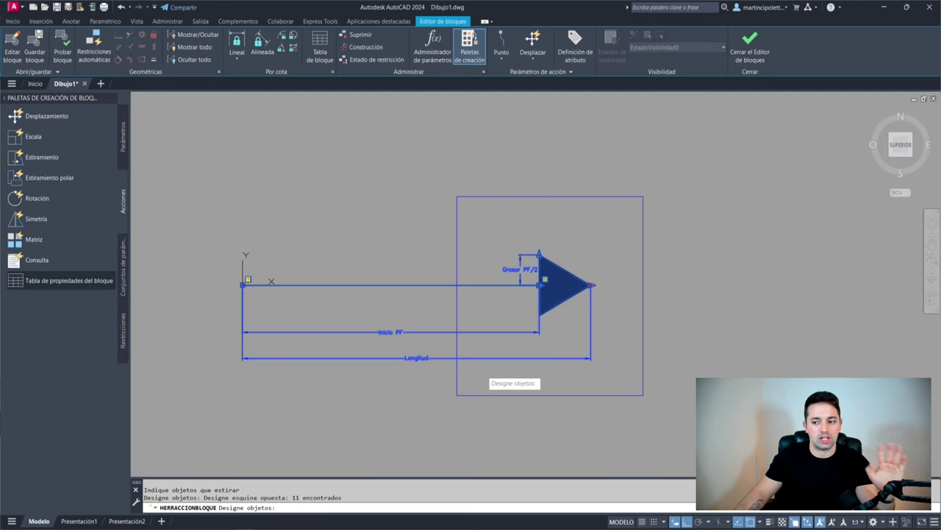
key(Return)
scroll(488, 375, up, 2)
scroll(579, 374, up, 3)
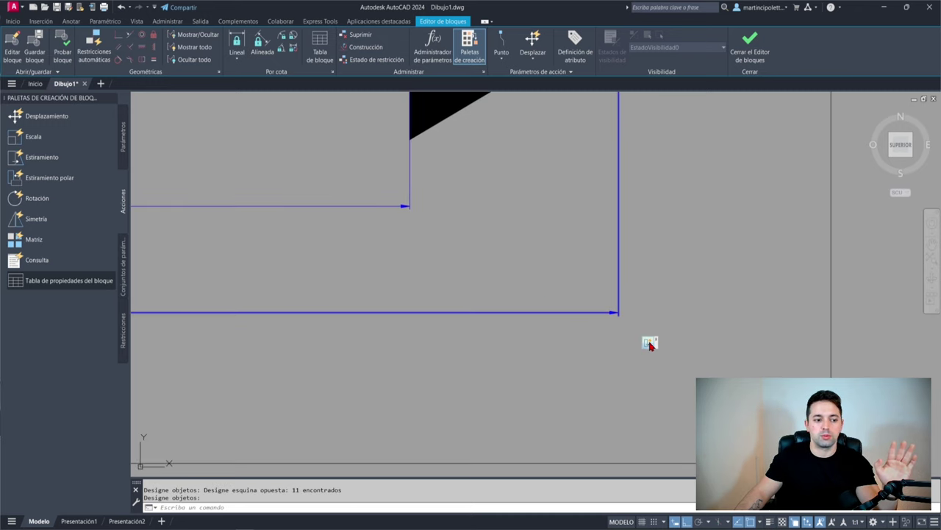
scroll(650, 346, down, 3)
scroll(651, 345, down, 2)
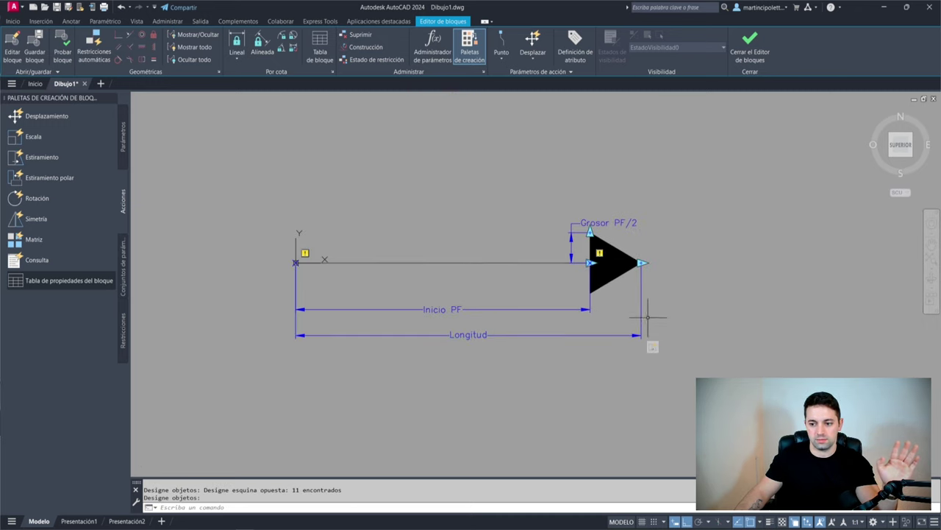
Add an Estiramiento action on Inicio PF, tied to the arrowhead's base midpoint.
click(45, 164)
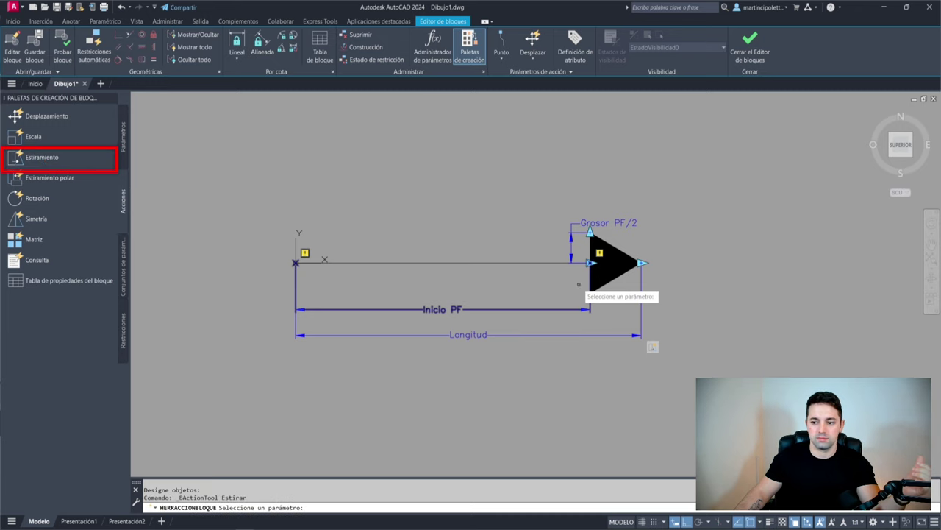
click(494, 310)
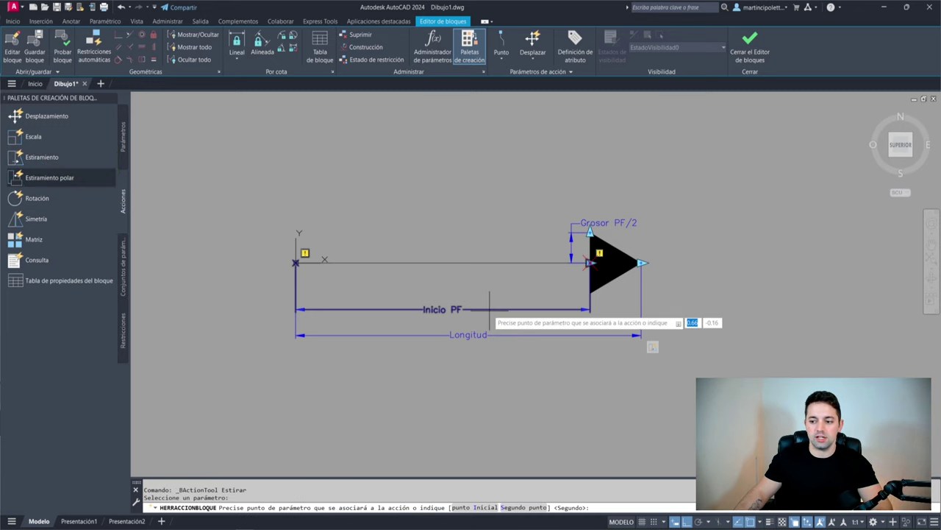
scroll(594, 265, up, 3)
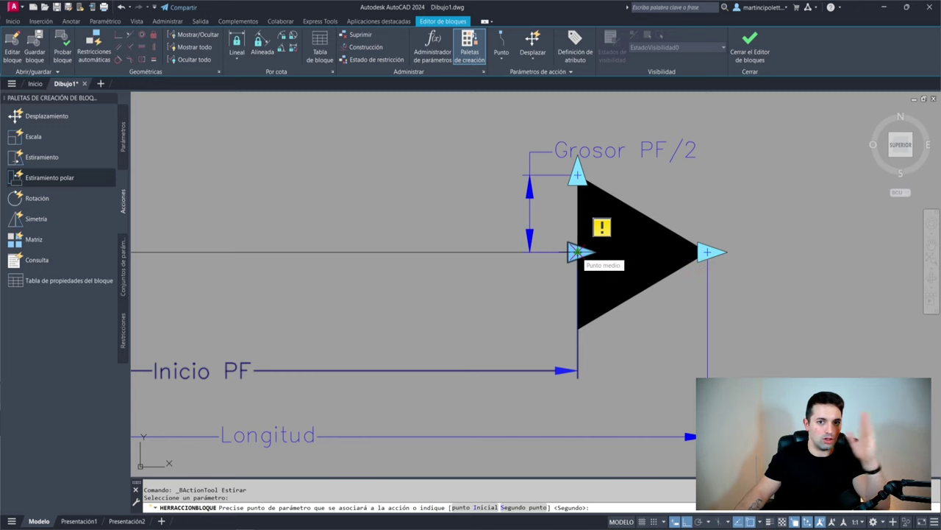
click(578, 252)
scroll(566, 313, down, 3)
Frame the triangle's base and crossing-select 9 arrowhead objects to stretch.
click(589, 197)
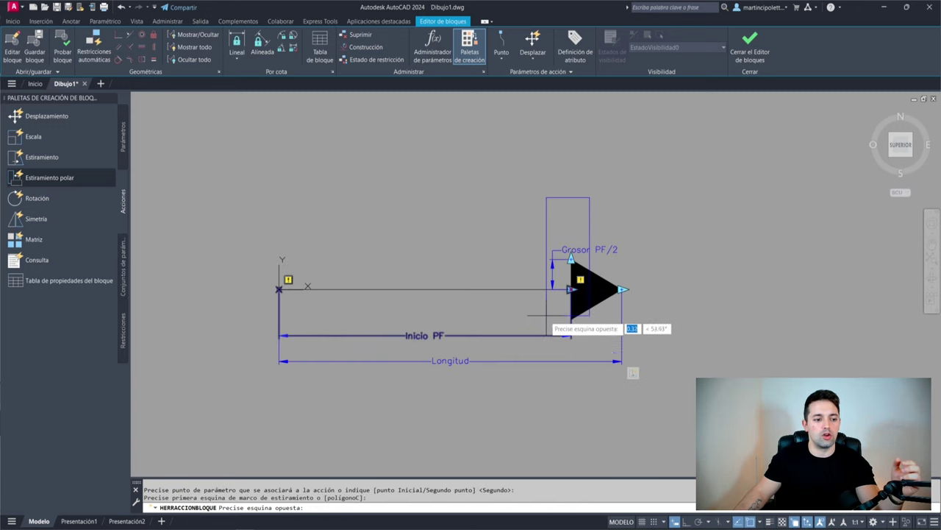
scroll(555, 351, up, 2)
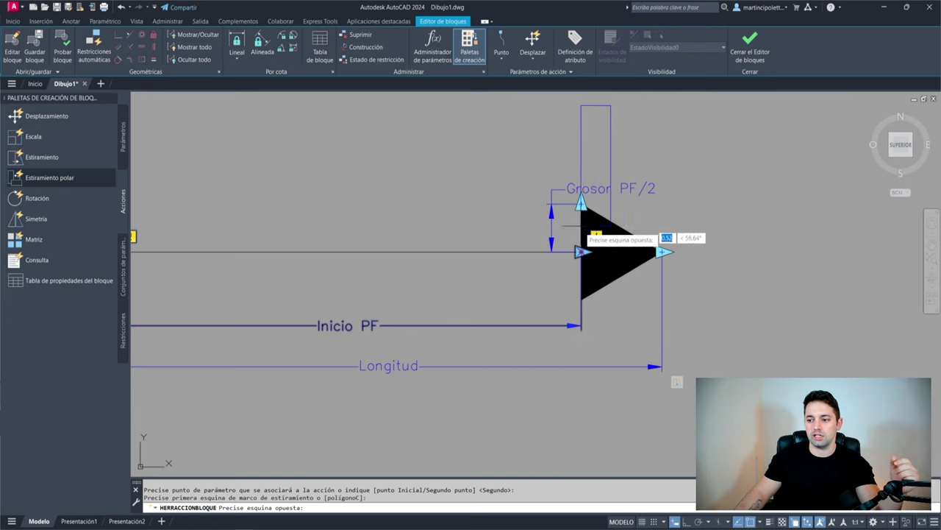
scroll(514, 364, up, 1)
click(531, 353)
scroll(526, 346, down, 1)
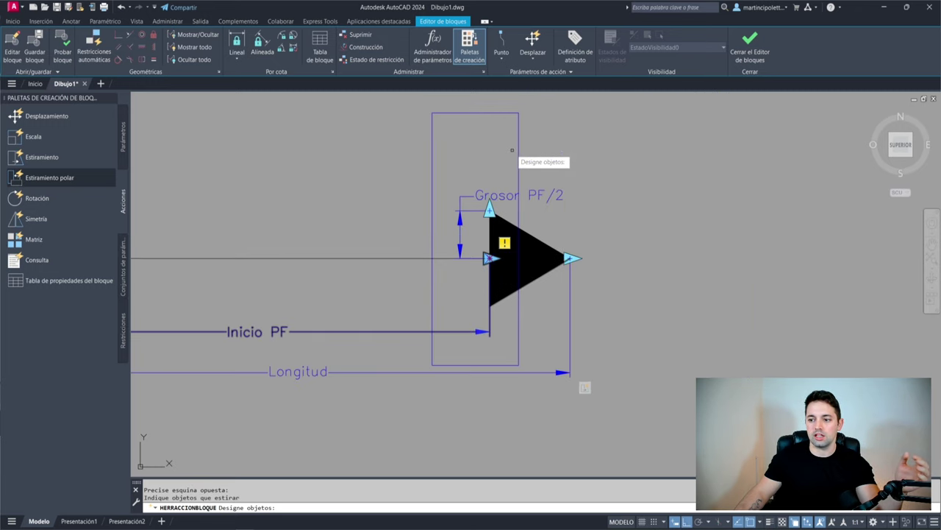
click(512, 150)
click(443, 358)
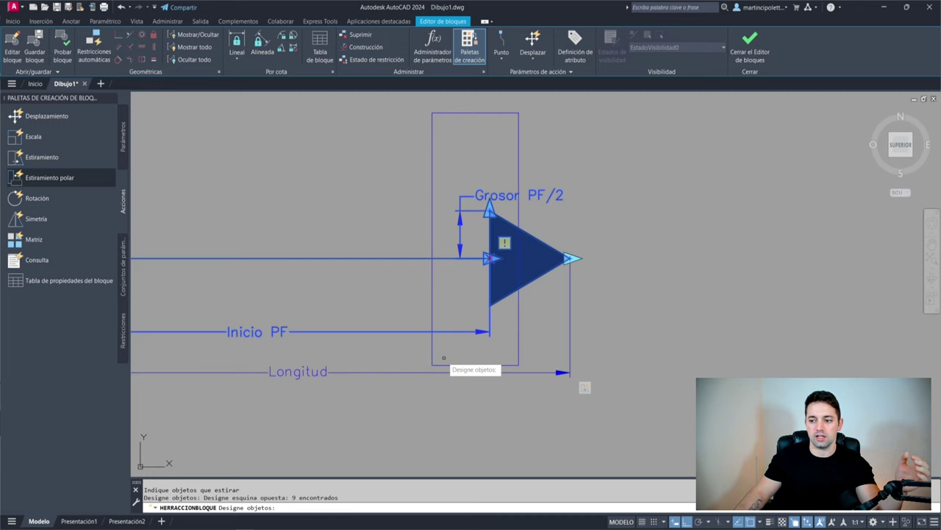
key(Return)
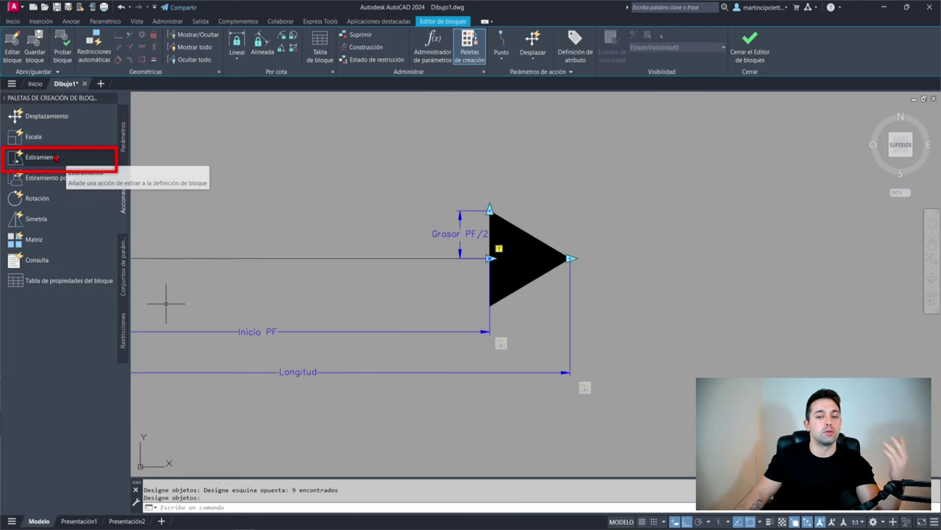
Add a stretch on Grosor PF/2's top point, framing and selecting the head's upper half.
click(30, 157)
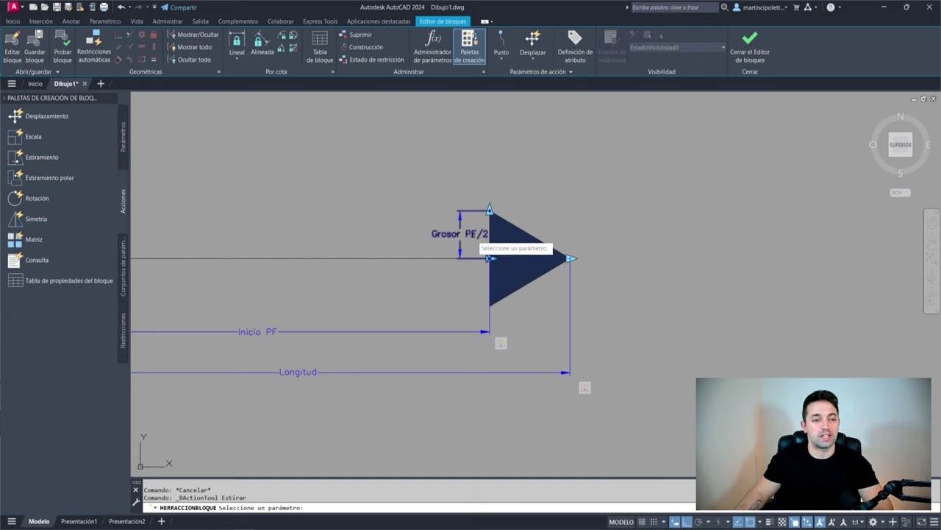
click(474, 234)
scroll(463, 243, up, 5)
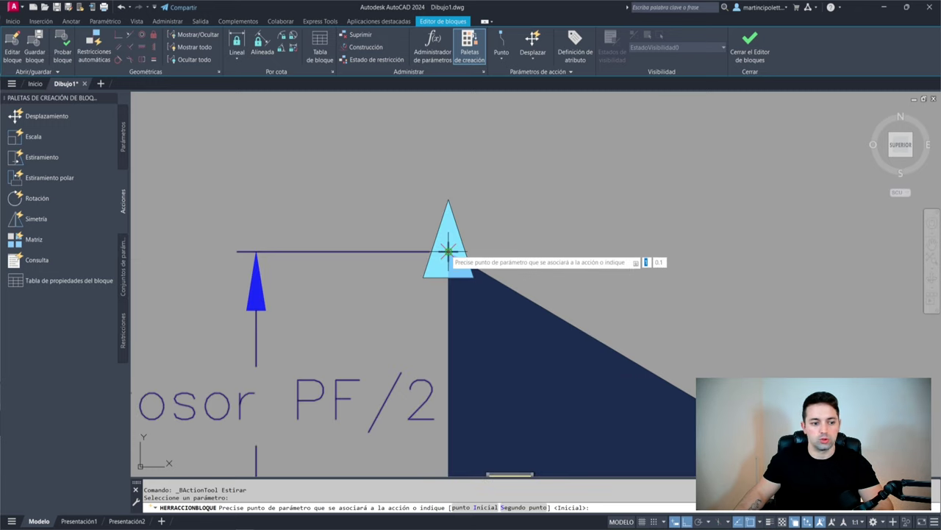
click(448, 252)
scroll(500, 230, down, 4)
click(594, 156)
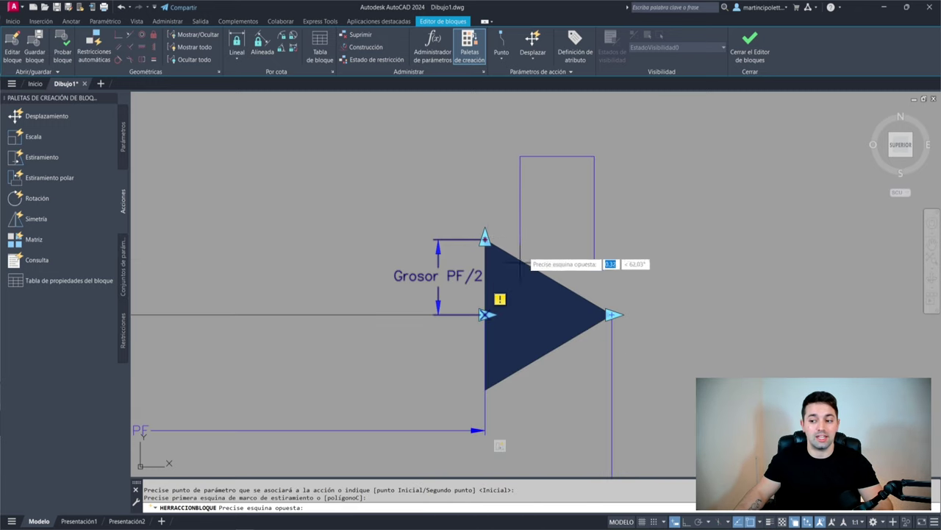
click(384, 275)
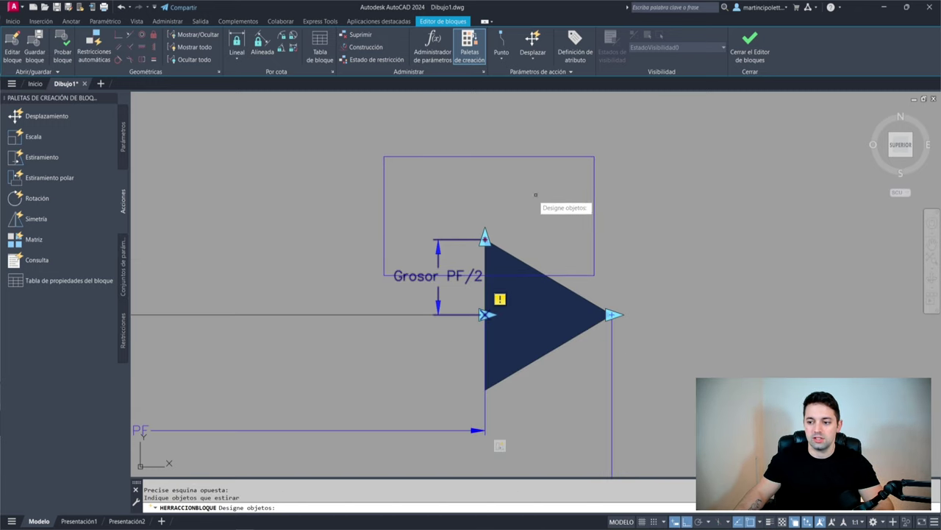
click(533, 197)
click(467, 250)
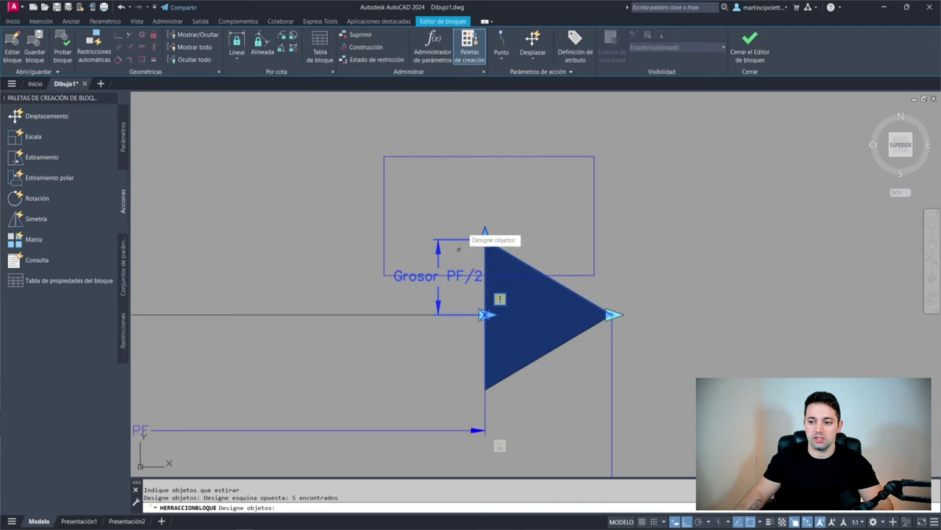
key(Return)
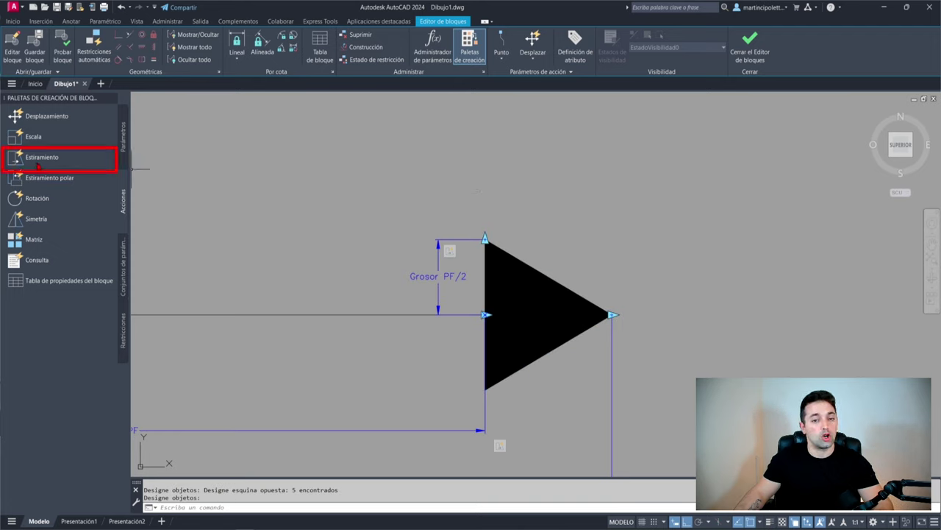
Add a second Grosor PF/2 stretch (Estirar3) framing and selecting the head's lower half.
click(44, 160)
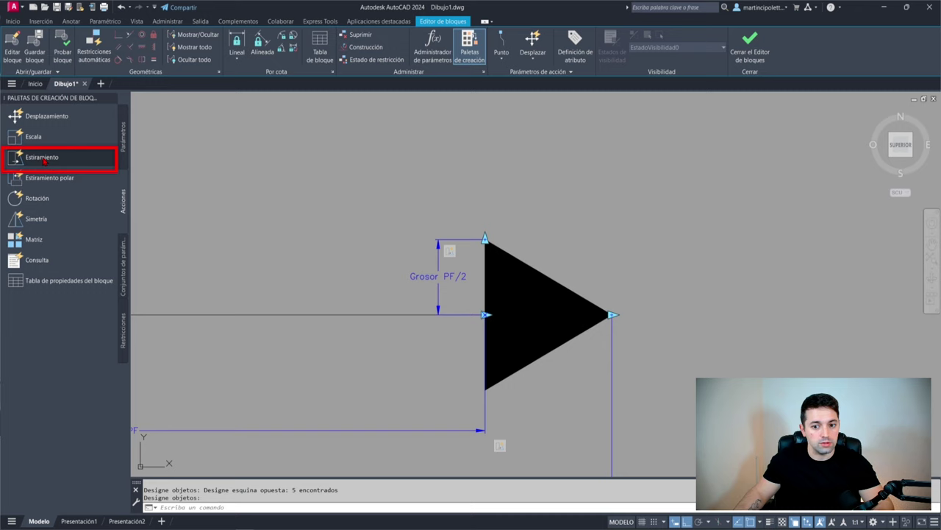
scroll(436, 256, up, 2)
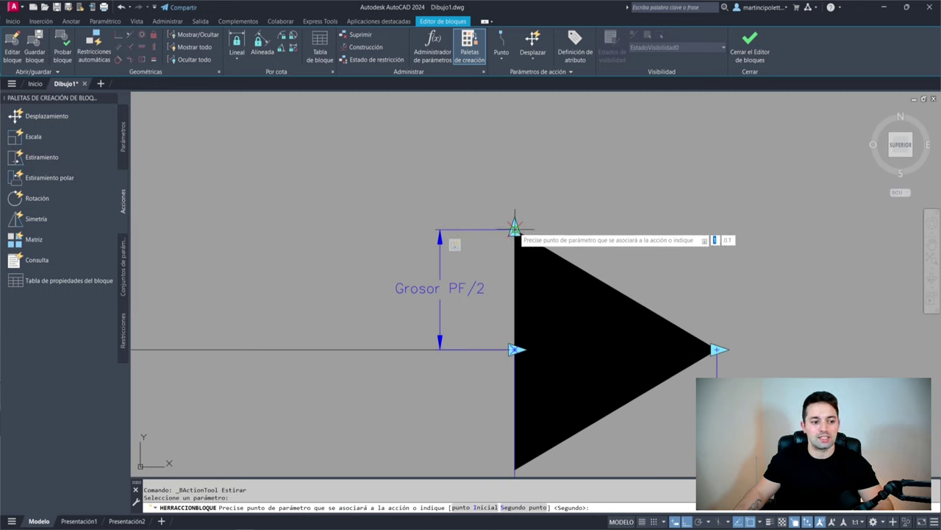
click(515, 227)
scroll(529, 265, down, 5)
click(568, 336)
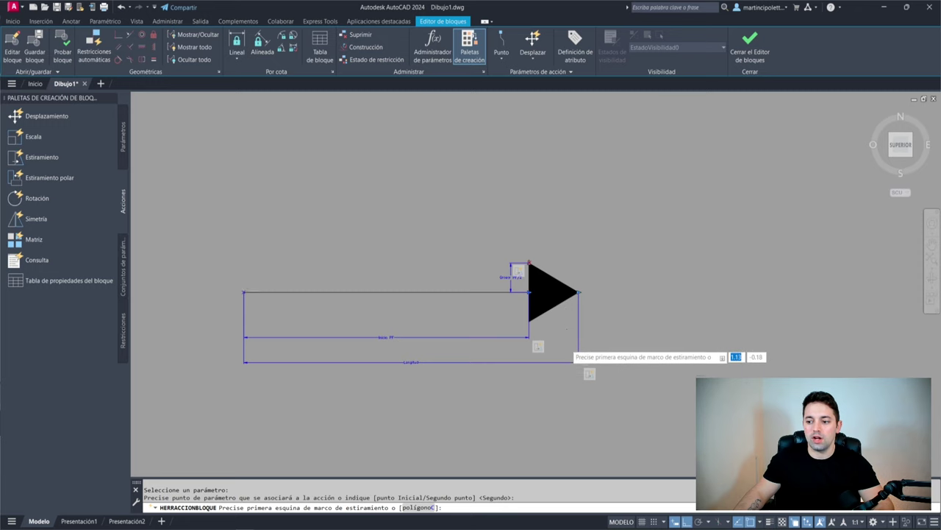
scroll(565, 342, up, 4)
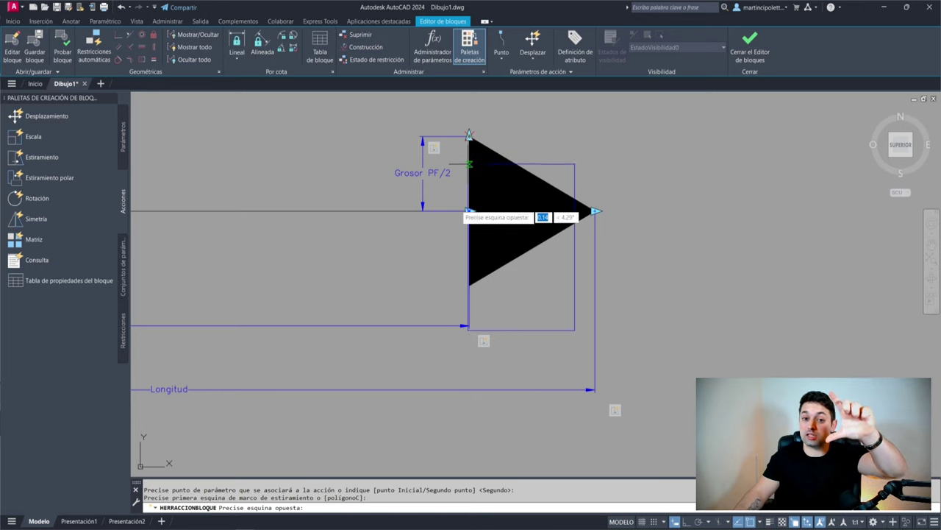
click(386, 258)
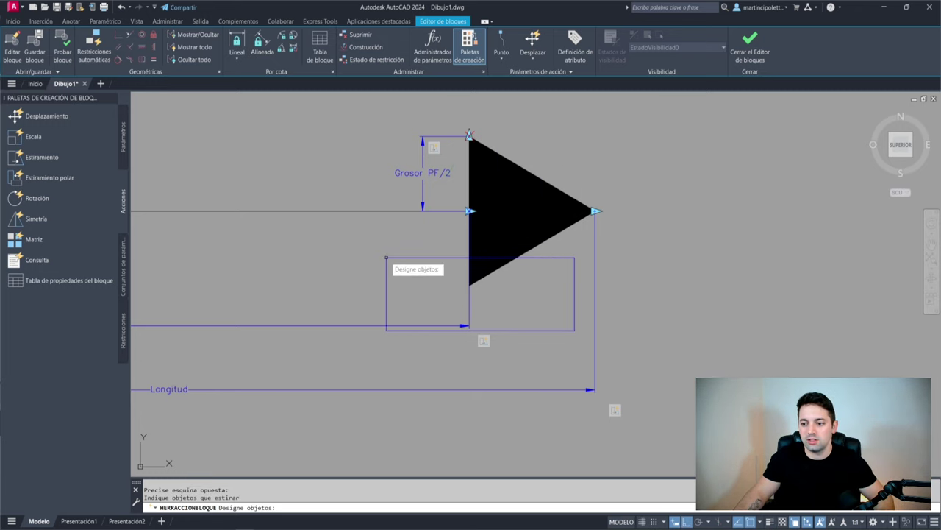
click(530, 318)
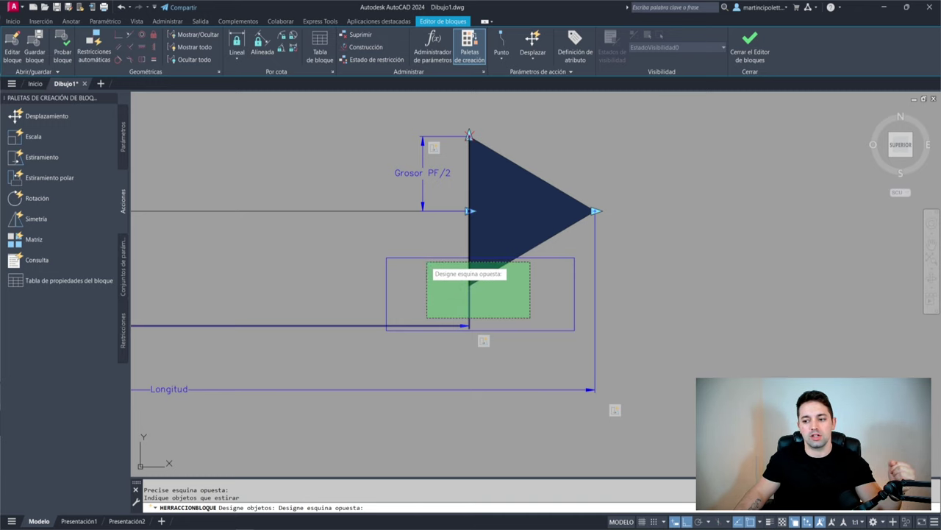
click(426, 265)
key(Return)
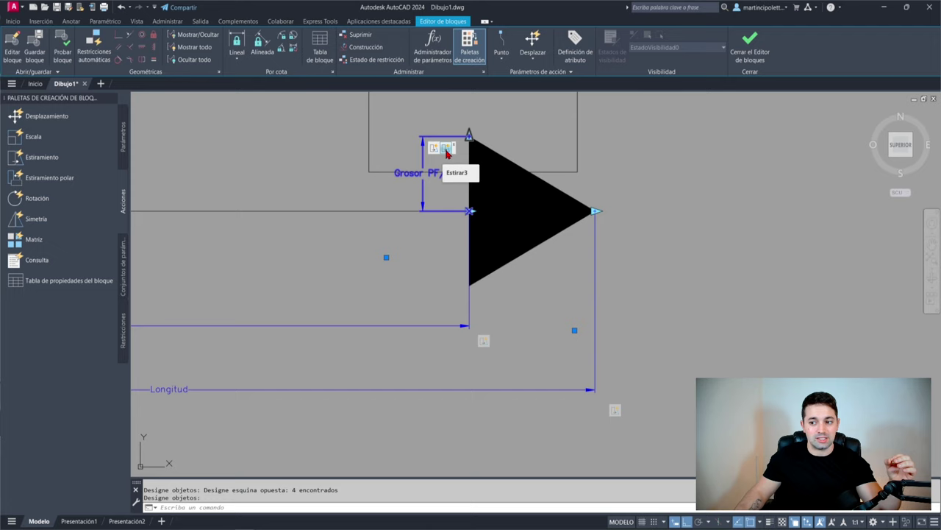
scroll(454, 171, up, 2)
key(Escape)
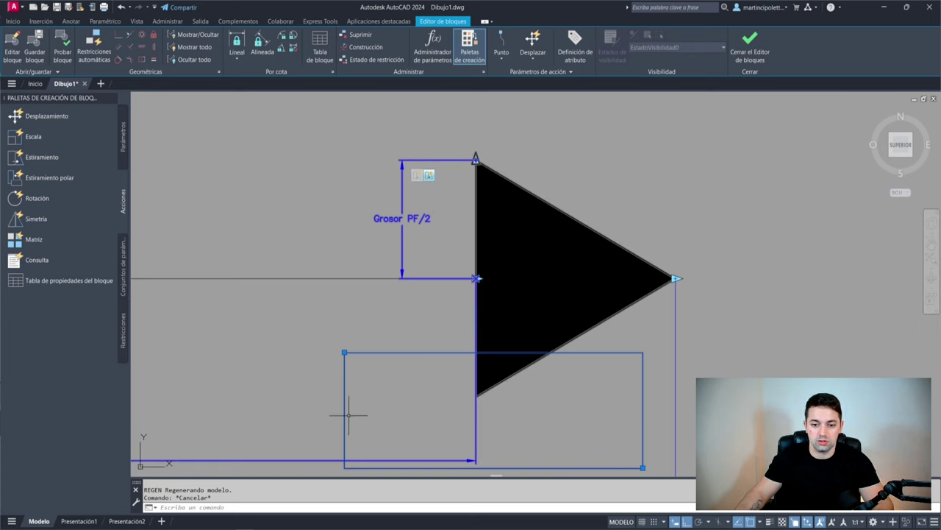
Set Estirar3's Multiplicador de distancia to -1 in its Properties.
key(ctrl+1)
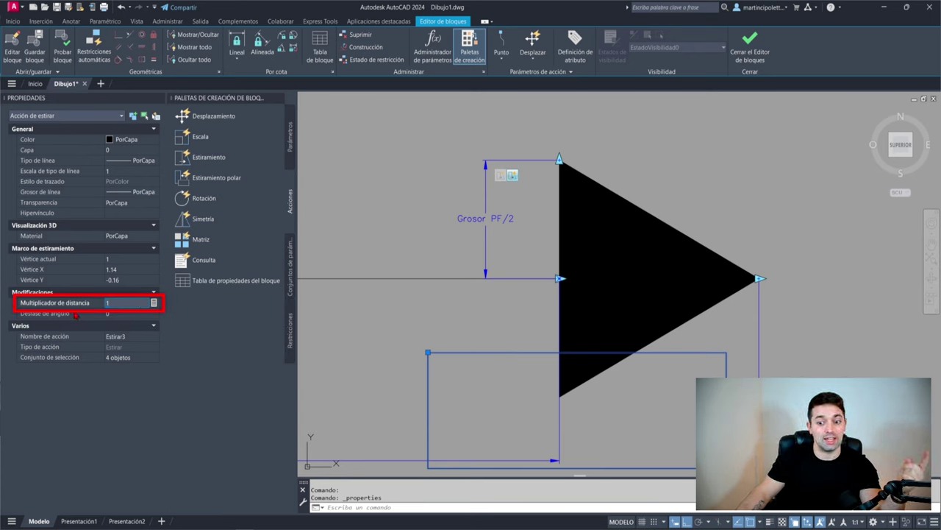
drag(115, 305, 105, 304)
text(-1)
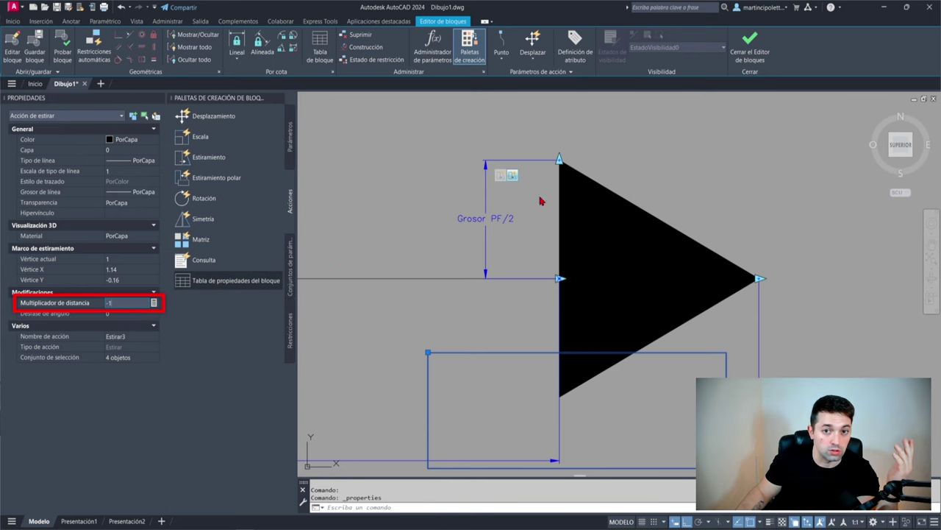
scroll(662, 137, down, 2)
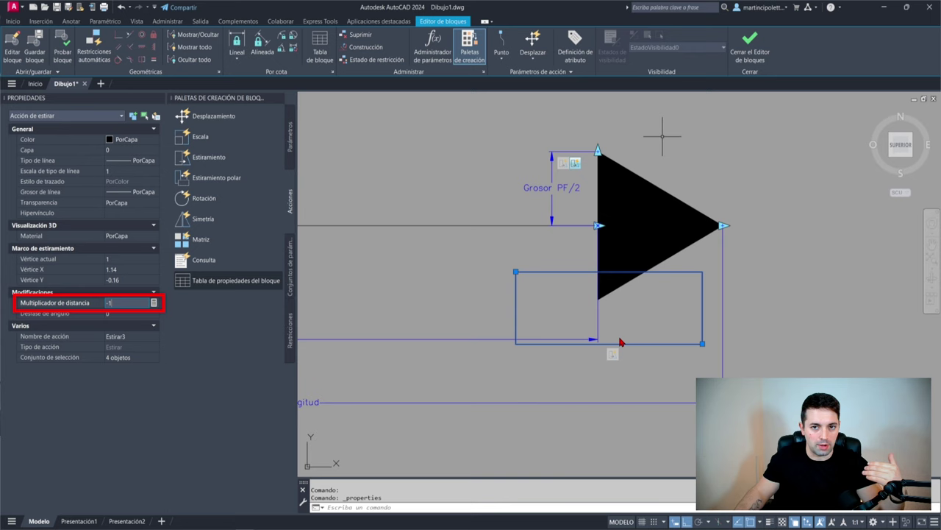
scroll(609, 267, down, 2)
scroll(631, 227, down, 4)
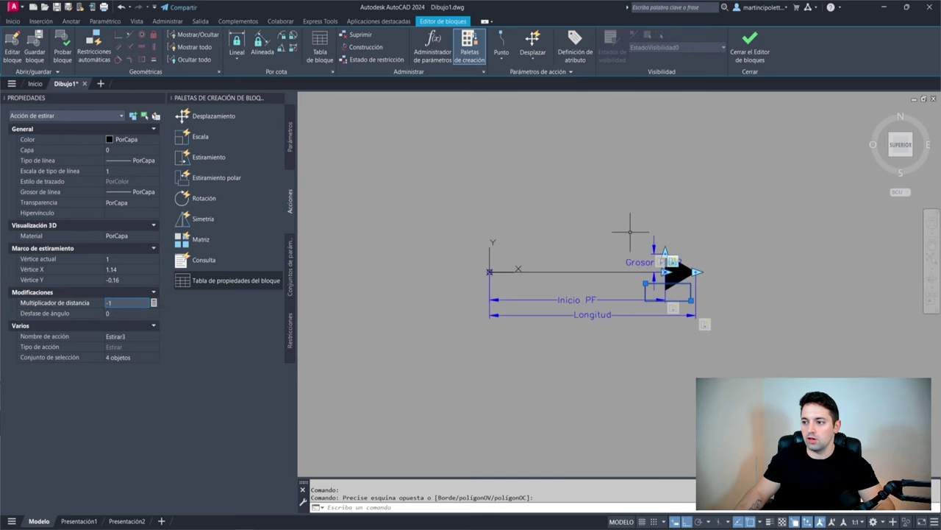
scroll(507, 287, up, 3)
click(500, 257)
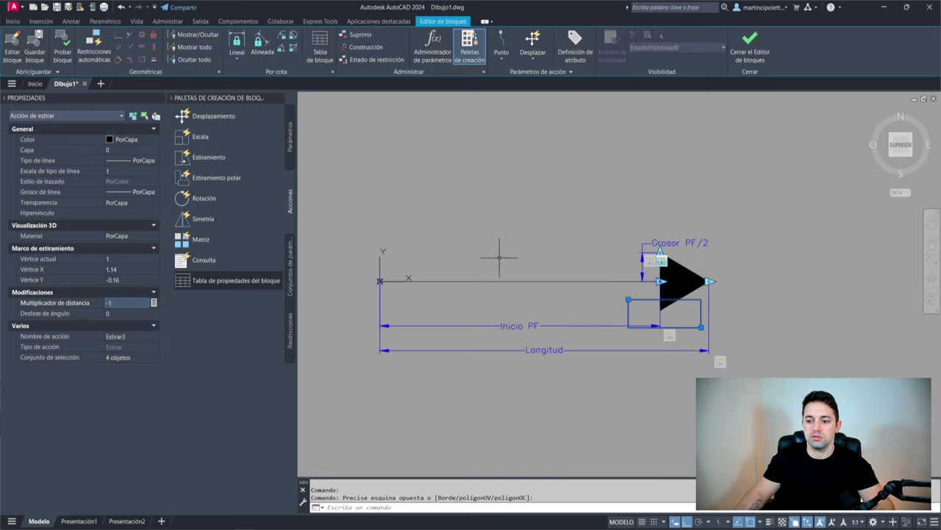
Save the FLECHA block, select the arrow, and test its length grip, ending at Longitud 1.37.
click(740, 53)
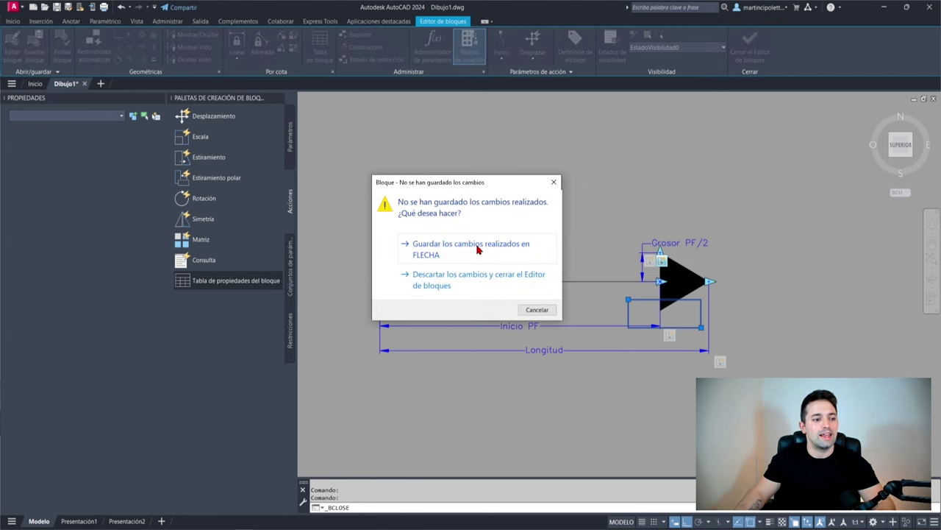
click(477, 250)
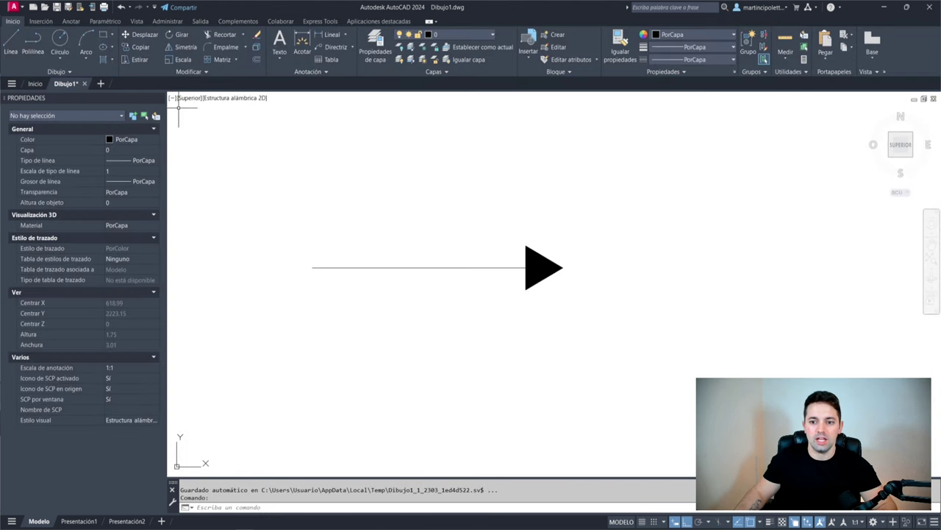
click(563, 257)
click(356, 373)
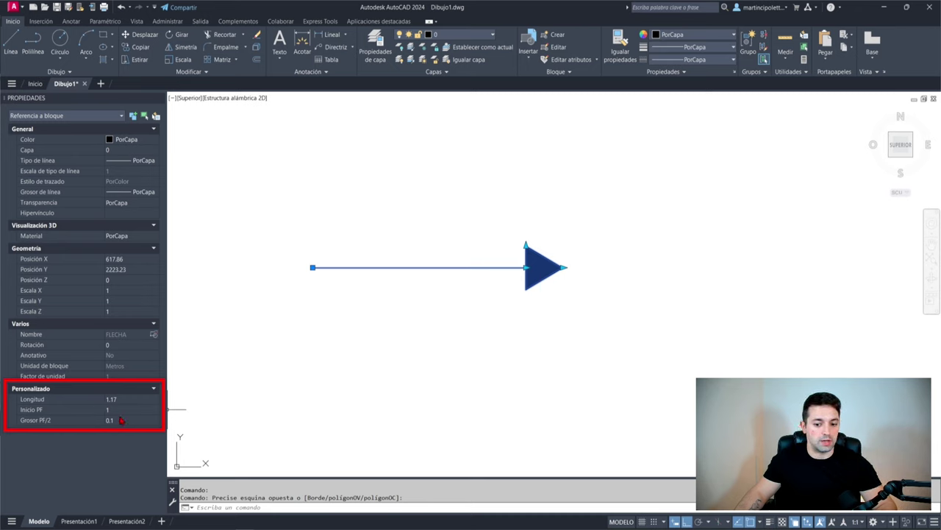
click(563, 267)
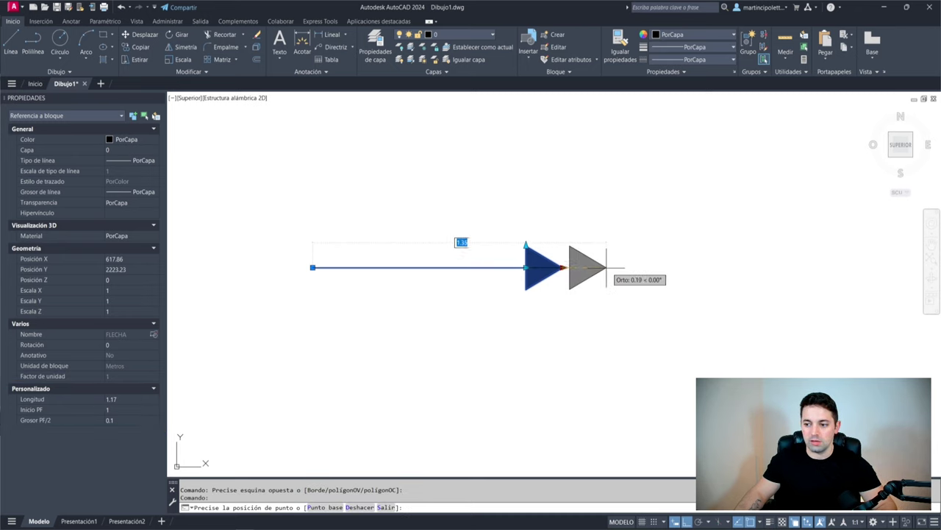
click(678, 267)
click(455, 243)
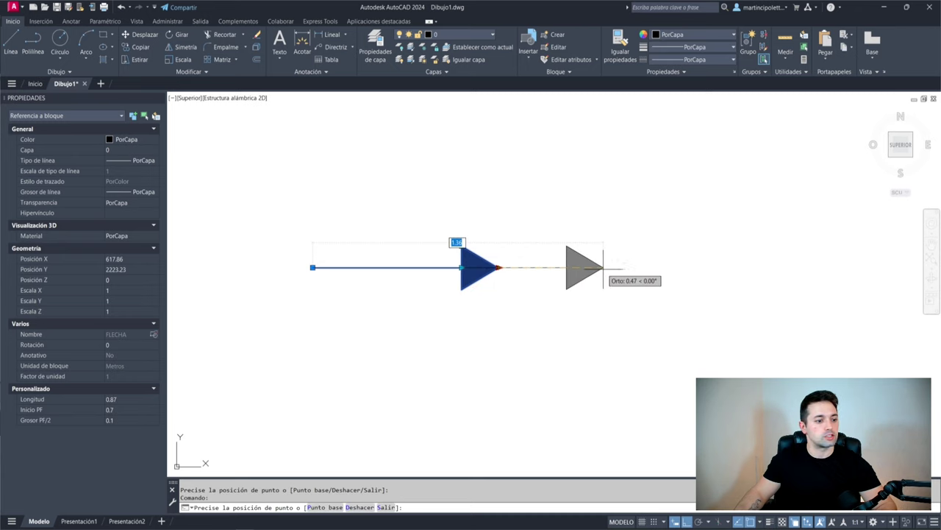
click(567, 243)
Test the head-base grip, lengthening and shortening the arrowhead along the line.
scroll(570, 269, up, 4)
scroll(568, 268, down, 2)
scroll(546, 264, down, 2)
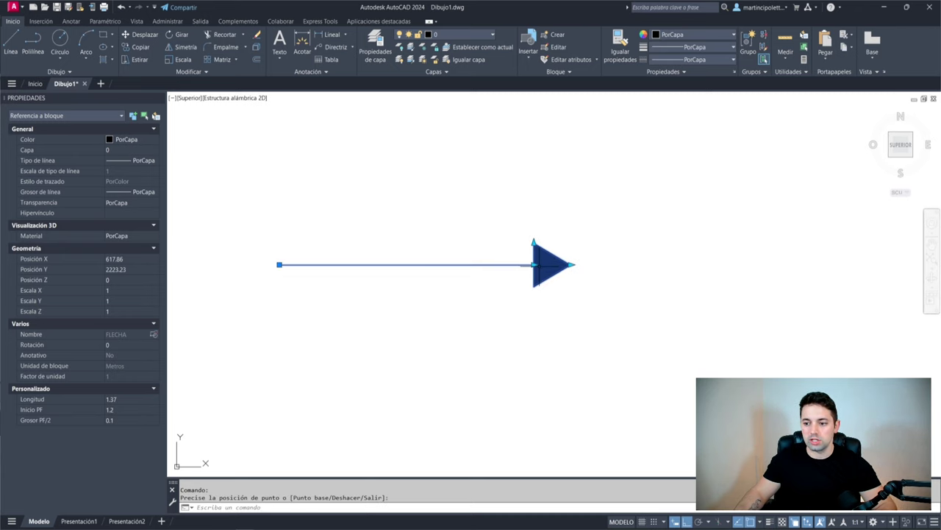
click(429, 243)
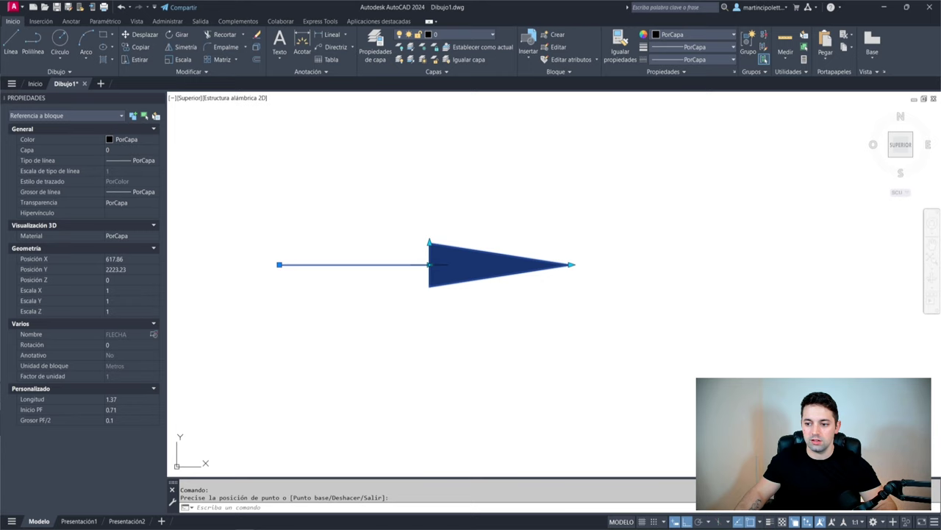
click(509, 265)
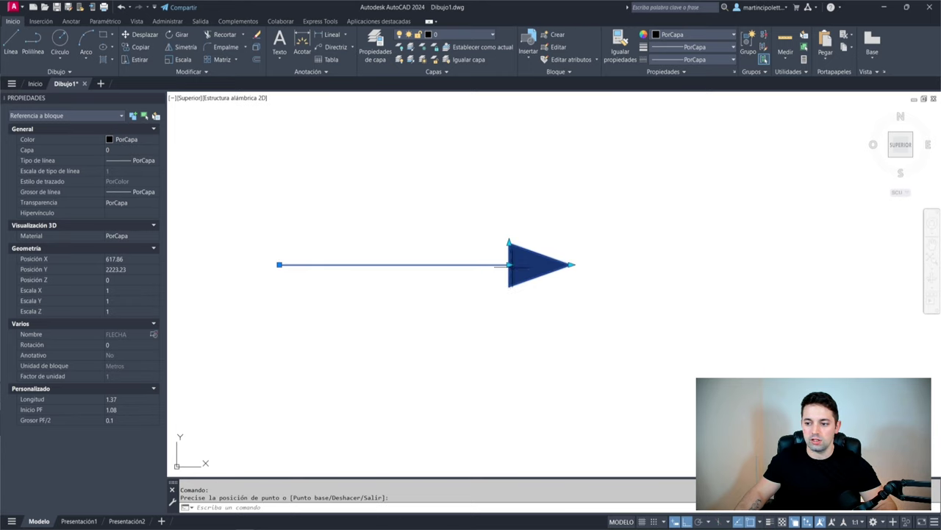
click(349, 265)
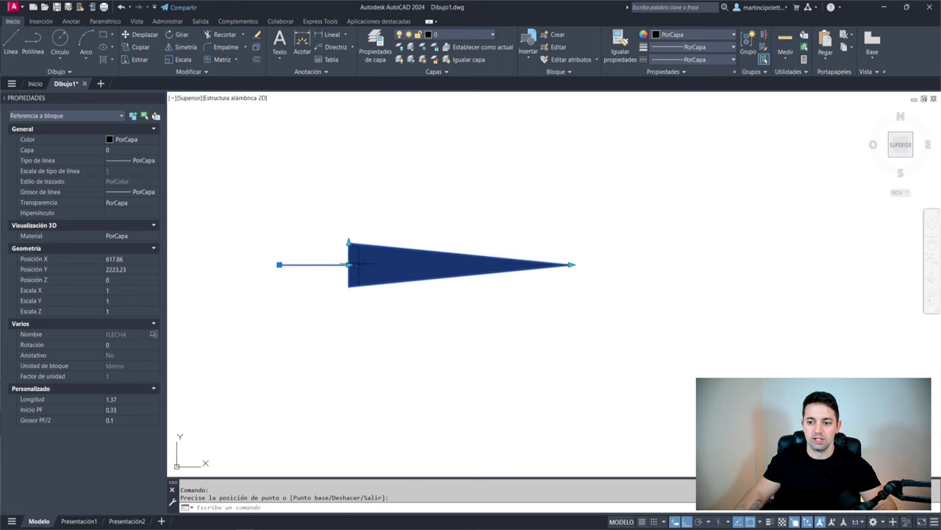
click(348, 264)
click(531, 265)
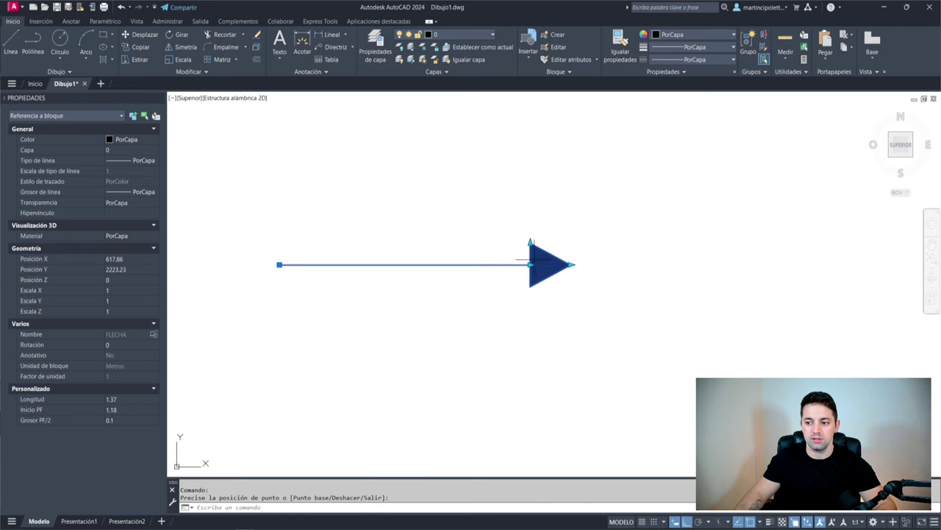
Test the head-width grip, widening to Grosor PF/2 0.31 then narrowing to 0.19.
click(530, 242)
click(530, 197)
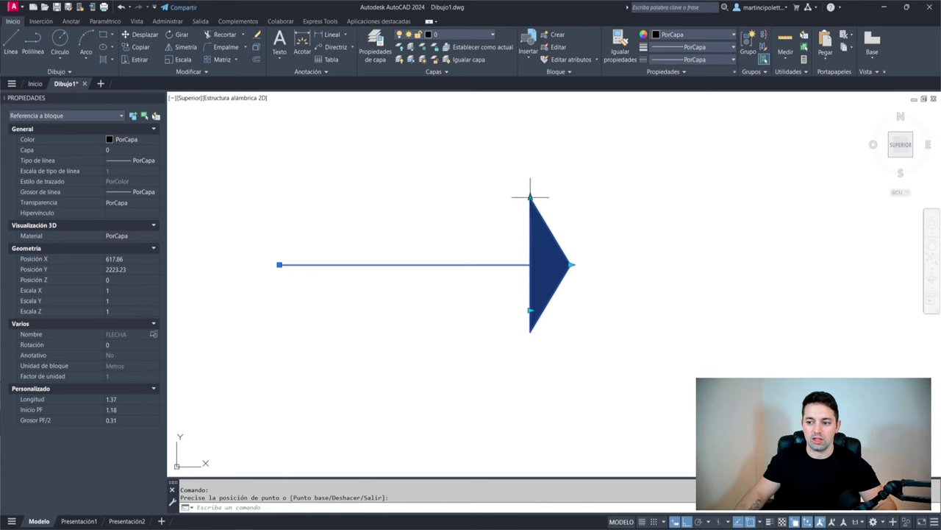
click(531, 197)
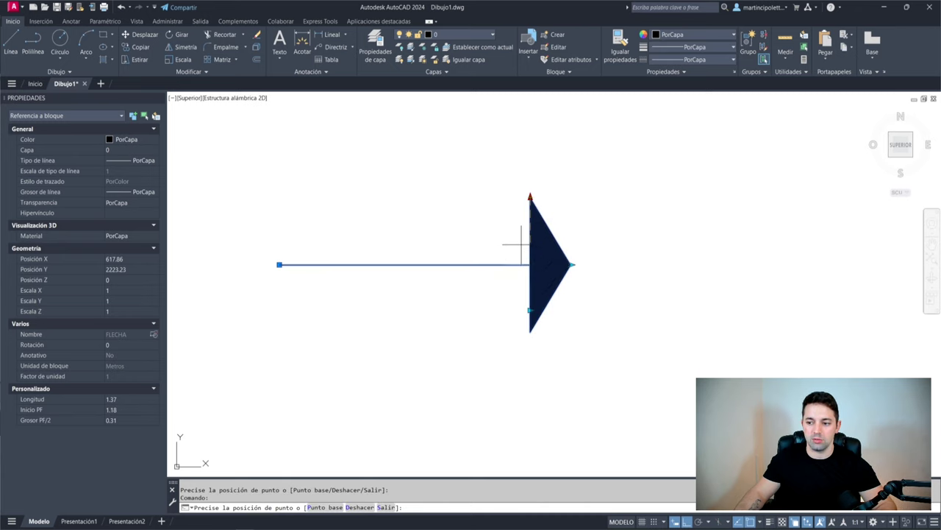
click(522, 245)
click(564, 236)
click(569, 234)
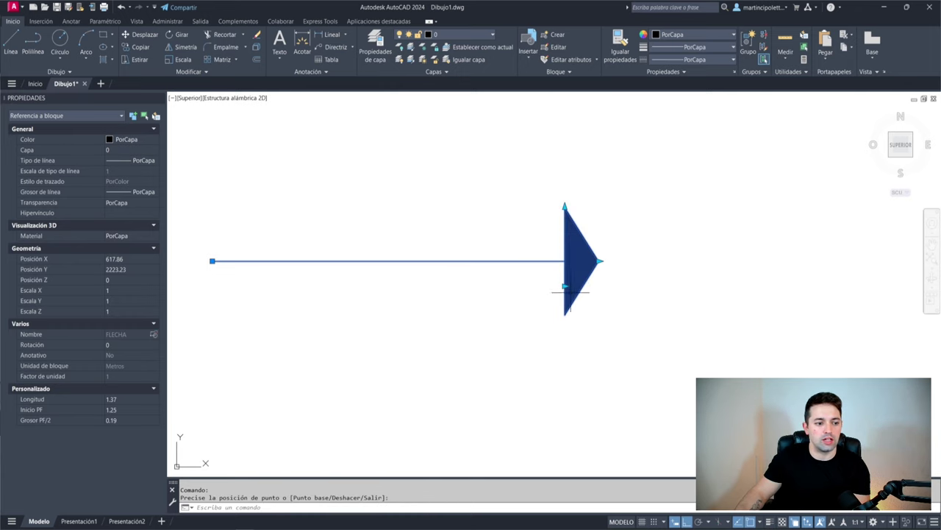
scroll(570, 291, up, 5)
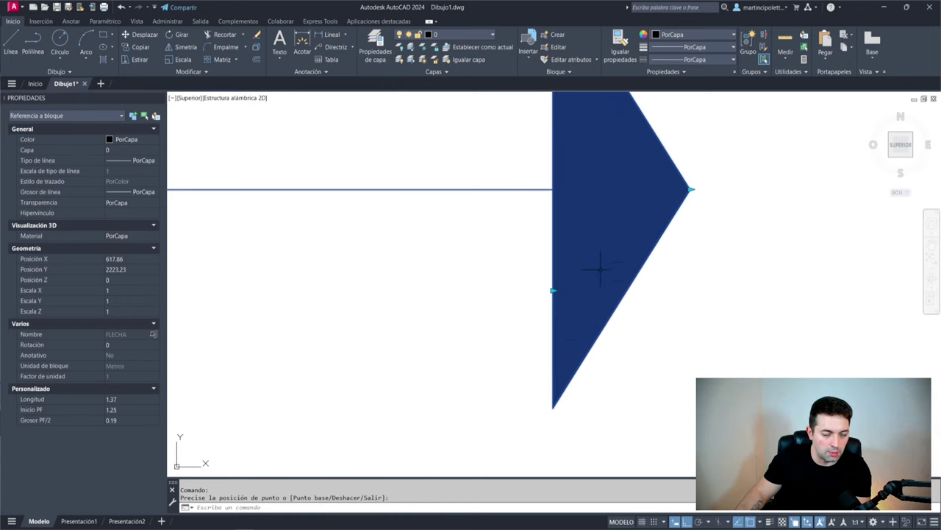
scroll(599, 270, down, 4)
middle_drag(578, 303, 595, 324)
scroll(600, 310, down, 2)
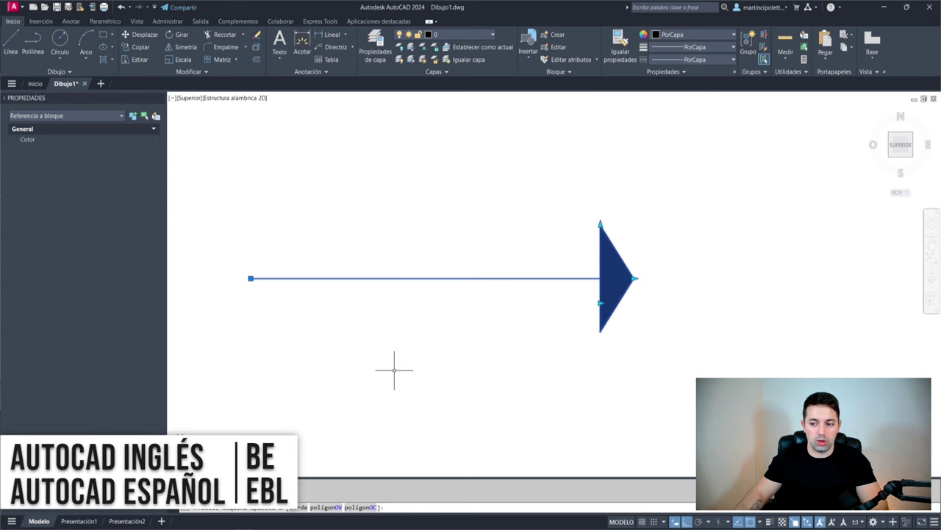
click(398, 366)
text(EBL)
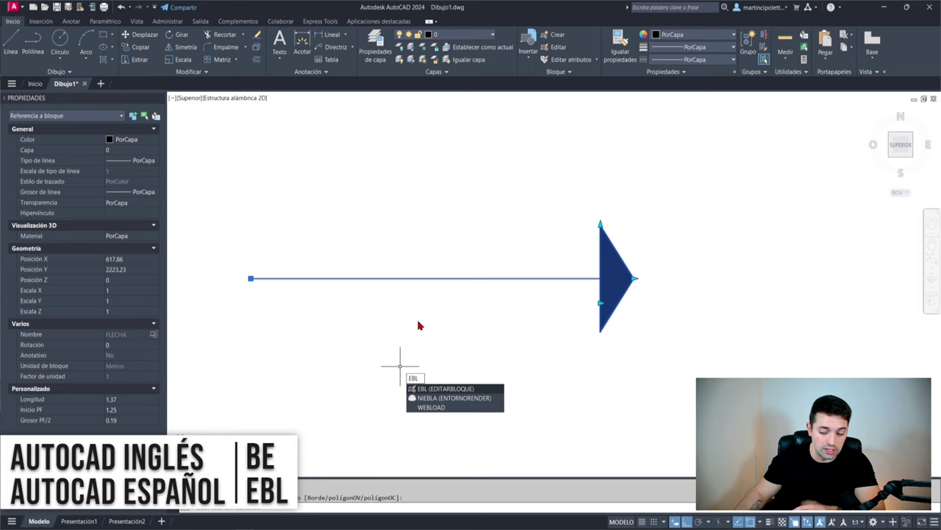
Reopen FLECHA in the Block Editor via EBL and select the head-width stretch action.
key(Return)
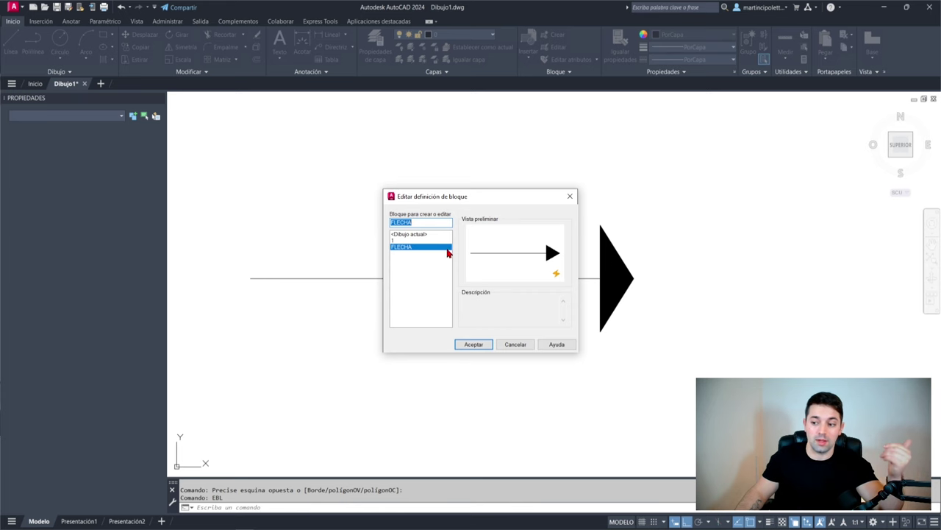
click(475, 344)
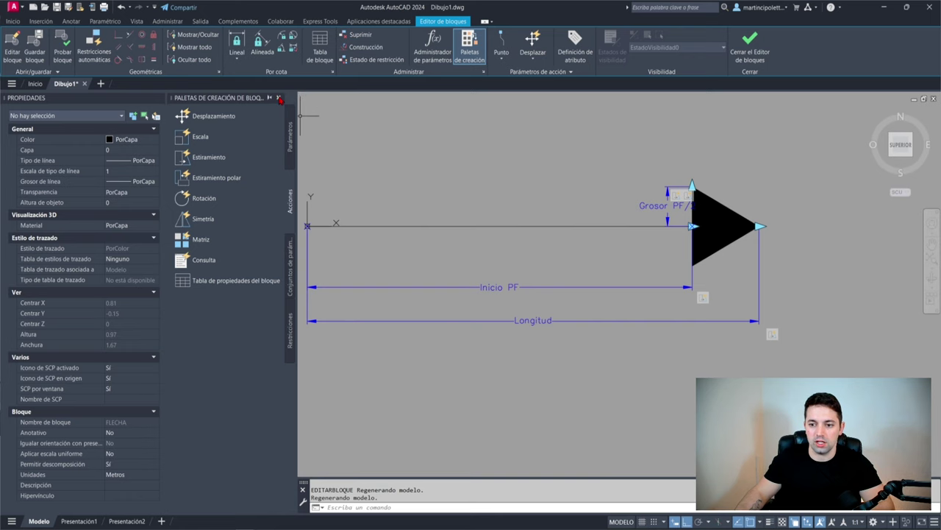
click(278, 98)
scroll(692, 209, up, 3)
scroll(581, 206, up, 2)
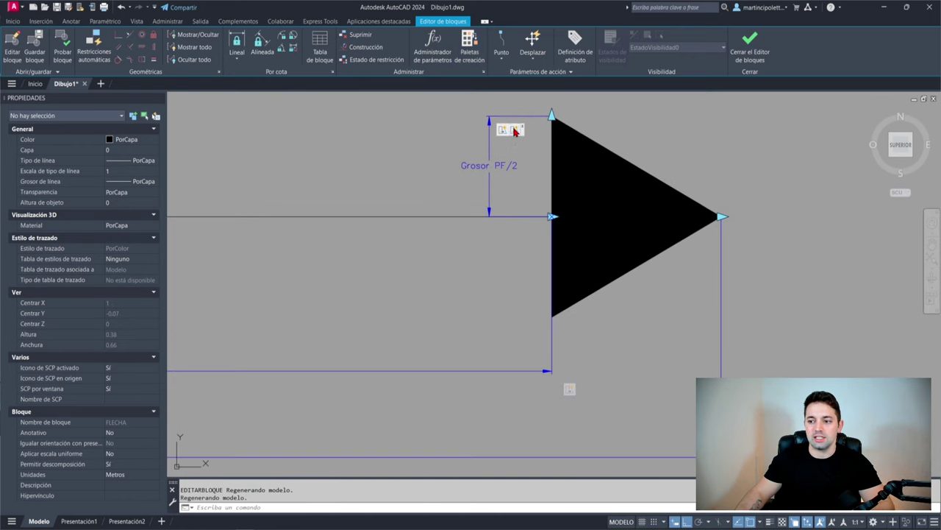
click(514, 130)
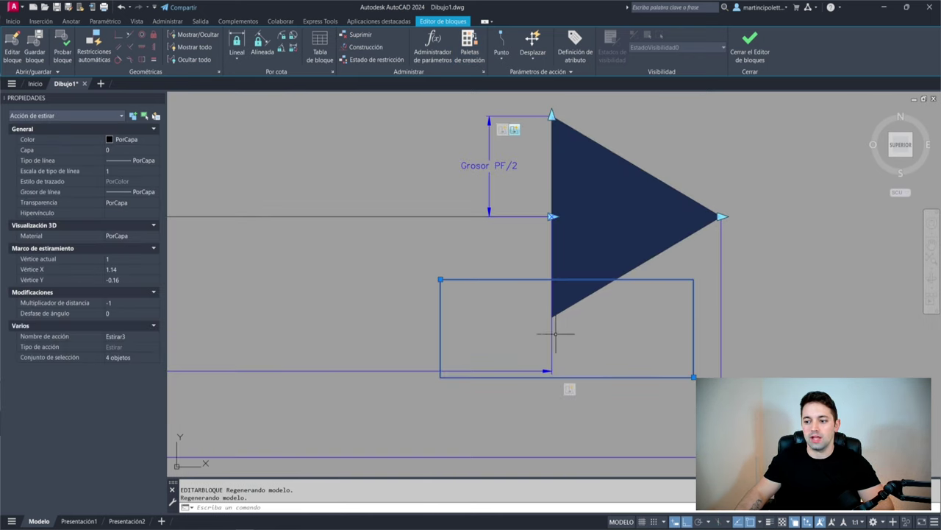
Remove unwanted objects from the width stretch's selection set using Modificar and Eliminar.
click(551, 118)
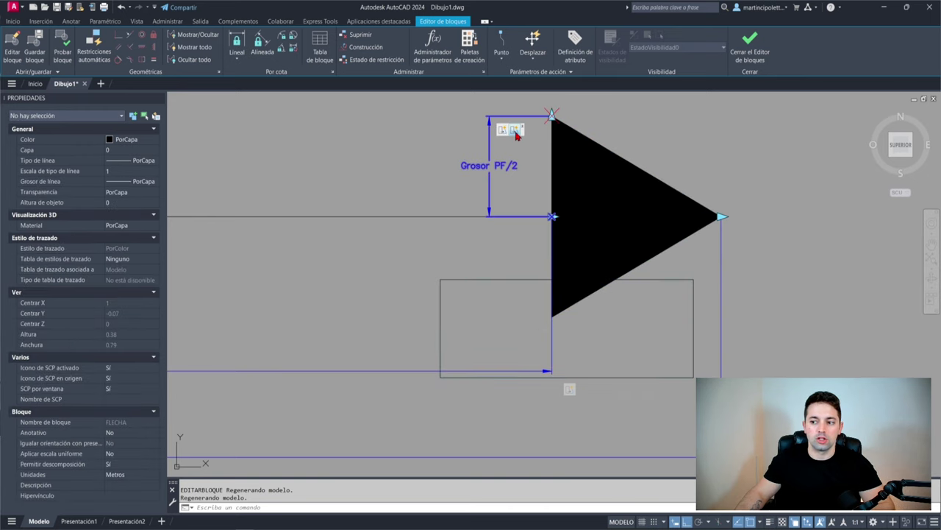
click(515, 131)
right_click(517, 135)
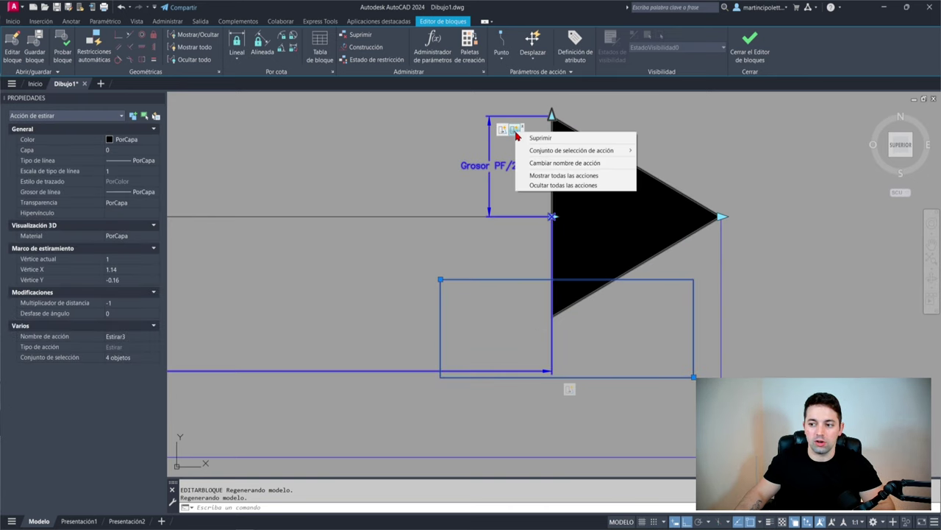
mouse_move(571, 150)
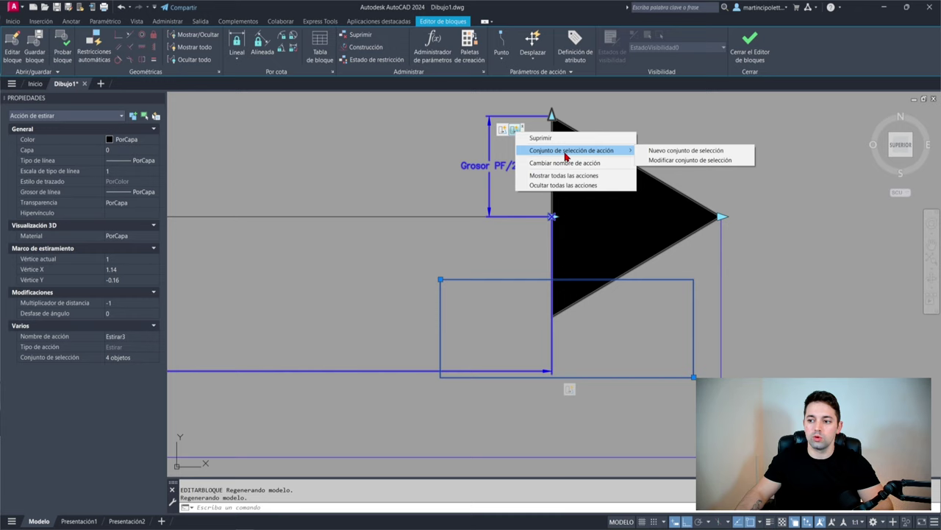
click(690, 159)
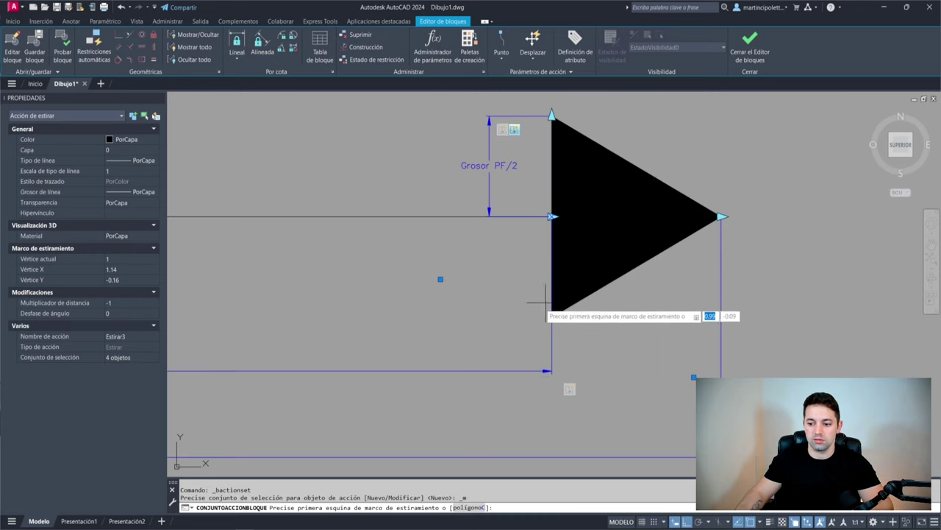
middle_drag(545, 302, 413, 279)
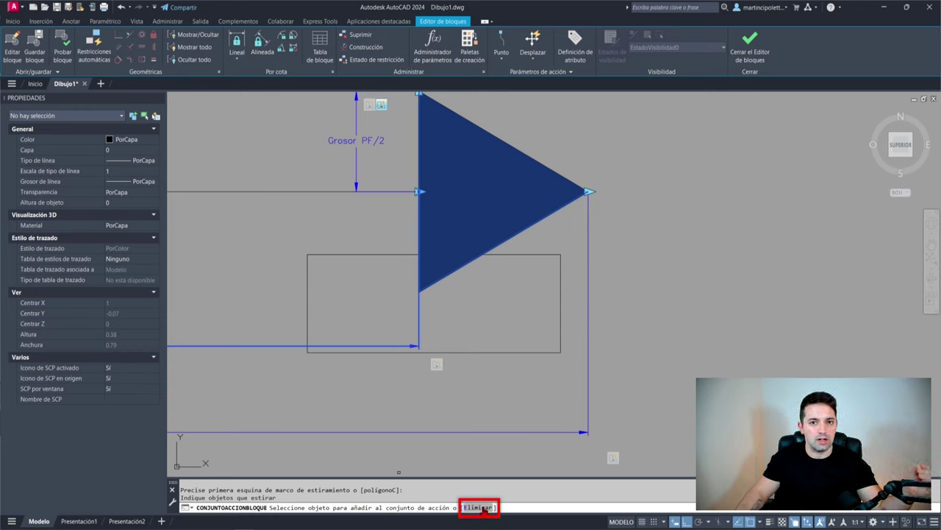
click(481, 508)
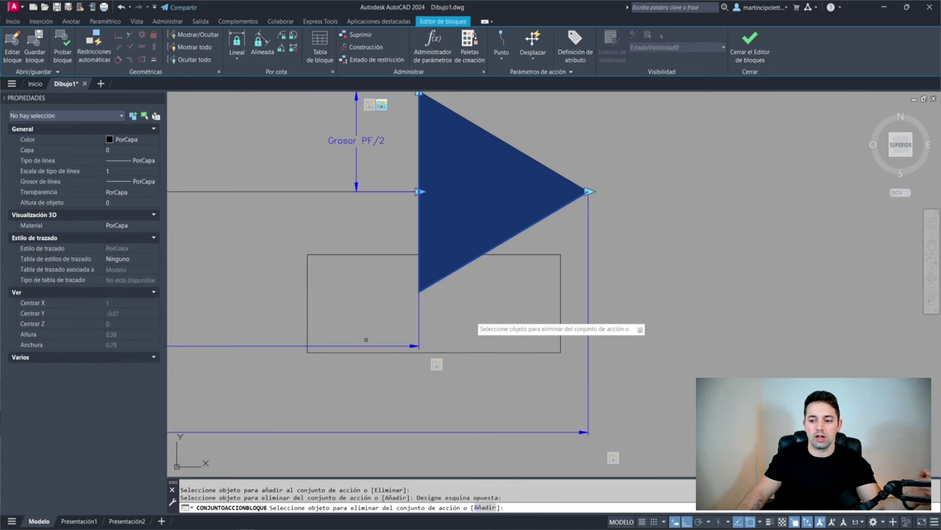
click(402, 352)
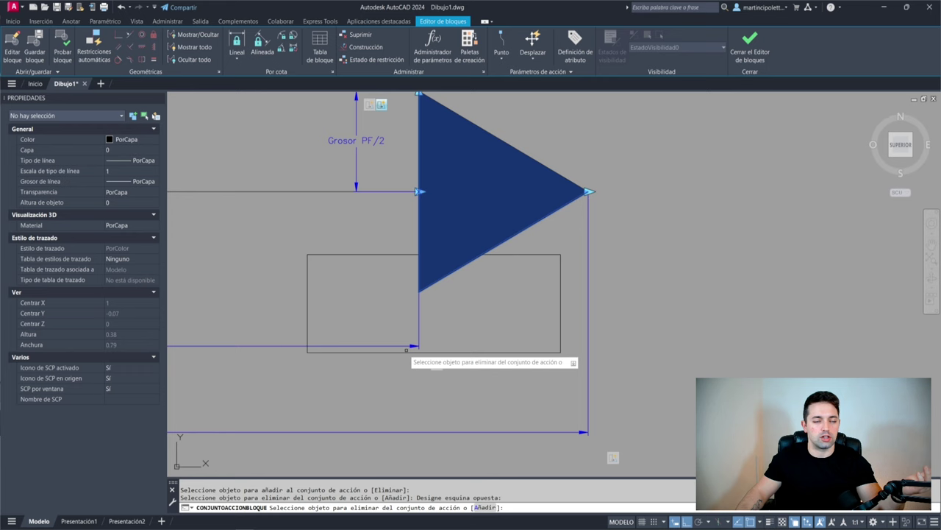
click(392, 312)
key(Return)
scroll(390, 312, down, 1)
text(CB)
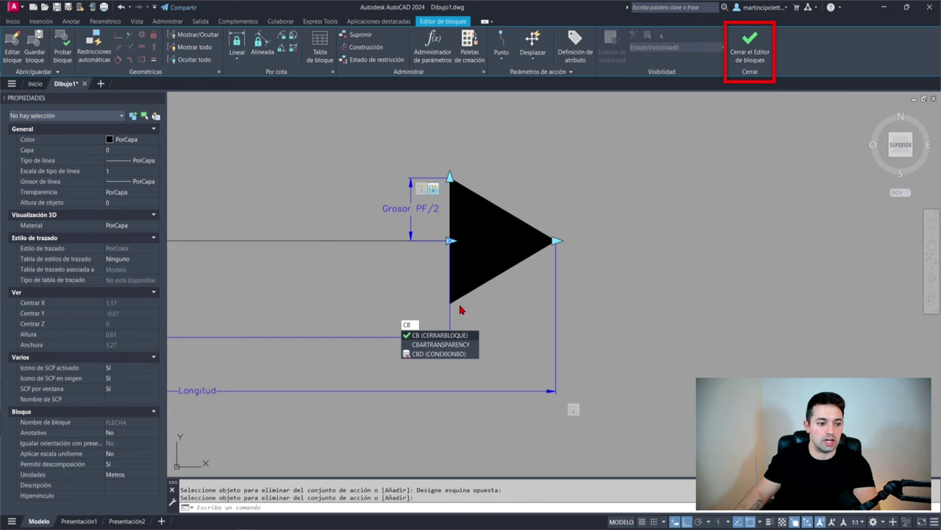
Close the block editor saving changes, then test the width and head-base grips.
key(Return)
click(443, 261)
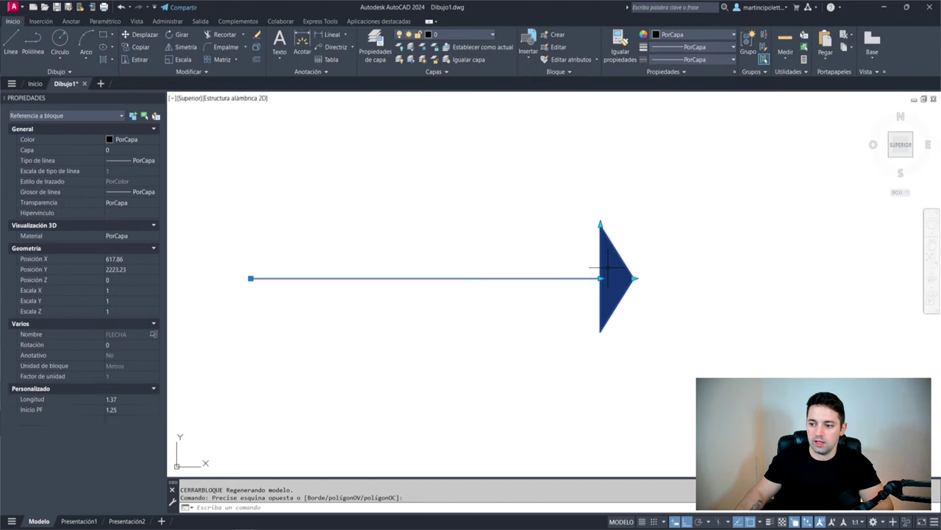
click(600, 227)
click(572, 265)
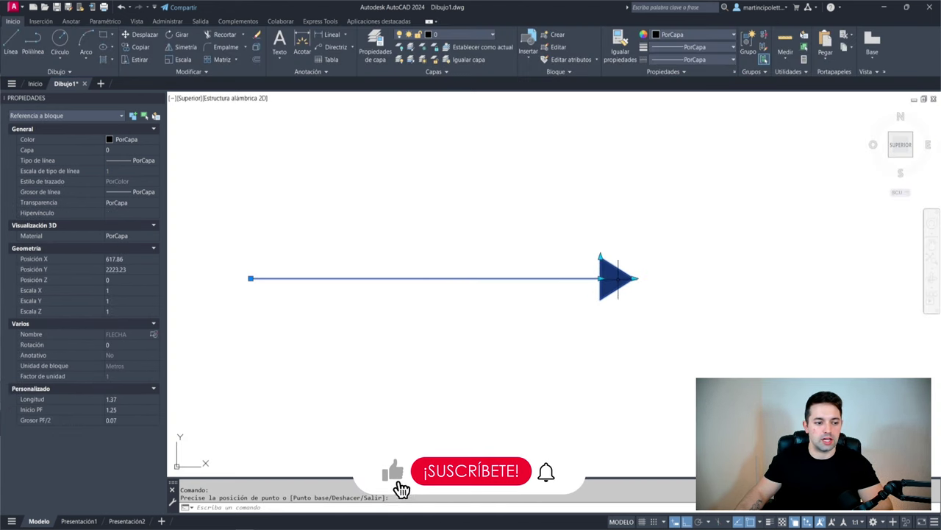
drag(570, 276, 502, 276)
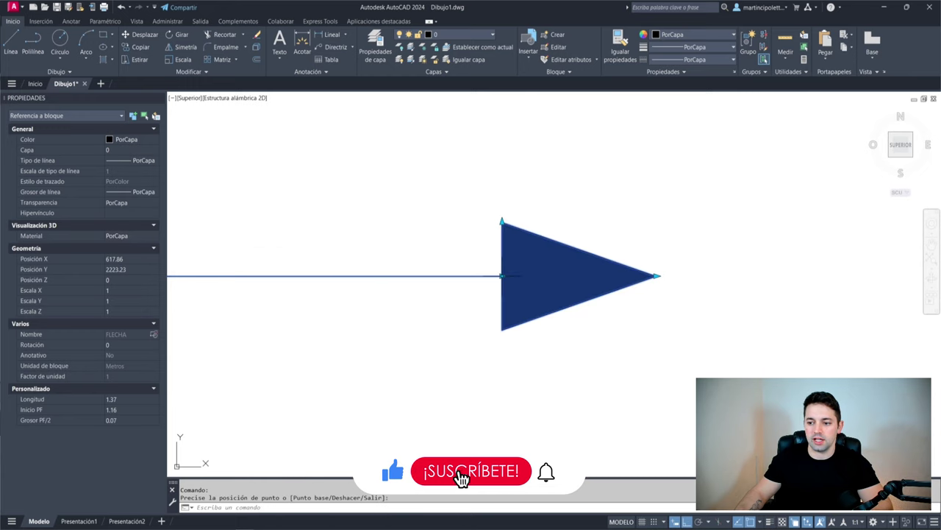
Widen the arrowhead to Grosor PF/2 0.17, then narrow it to 0.1.
click(501, 225)
click(502, 220)
click(503, 146)
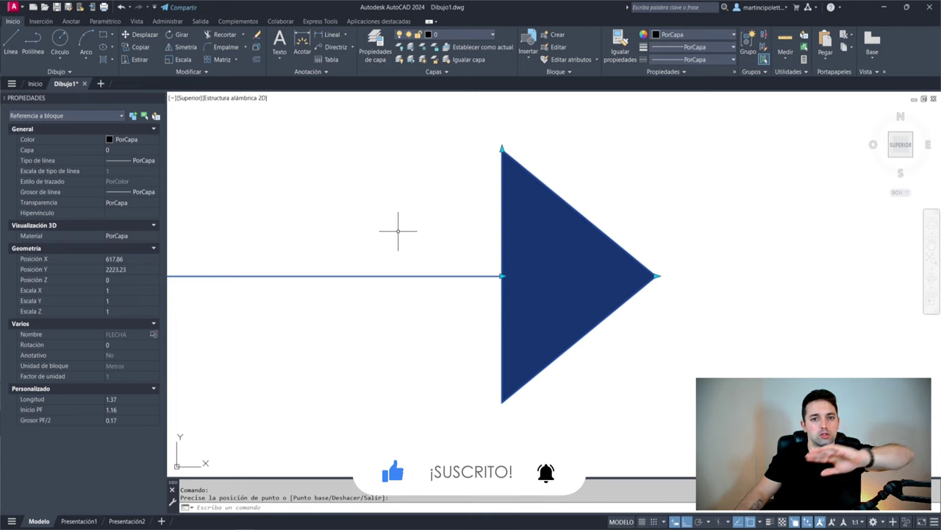
click(657, 274)
click(661, 278)
click(654, 276)
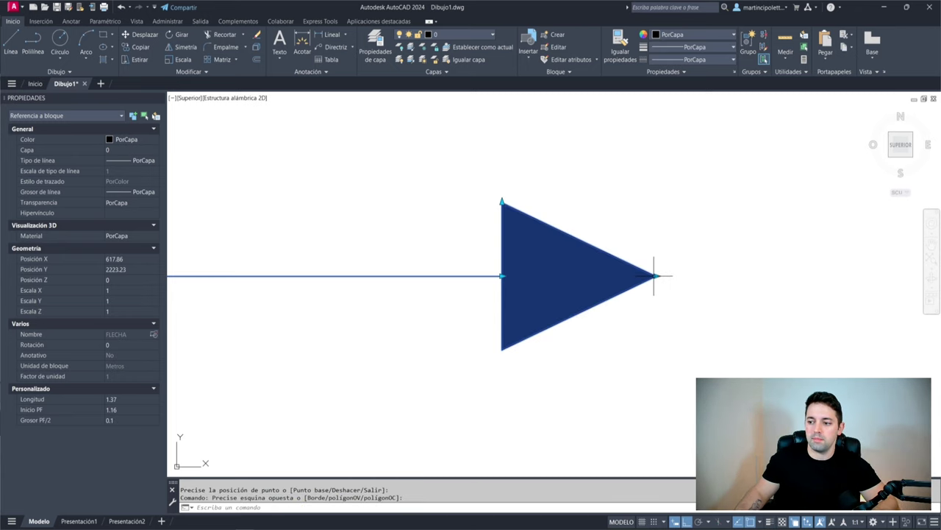
click(661, 277)
scroll(659, 243, down, 4)
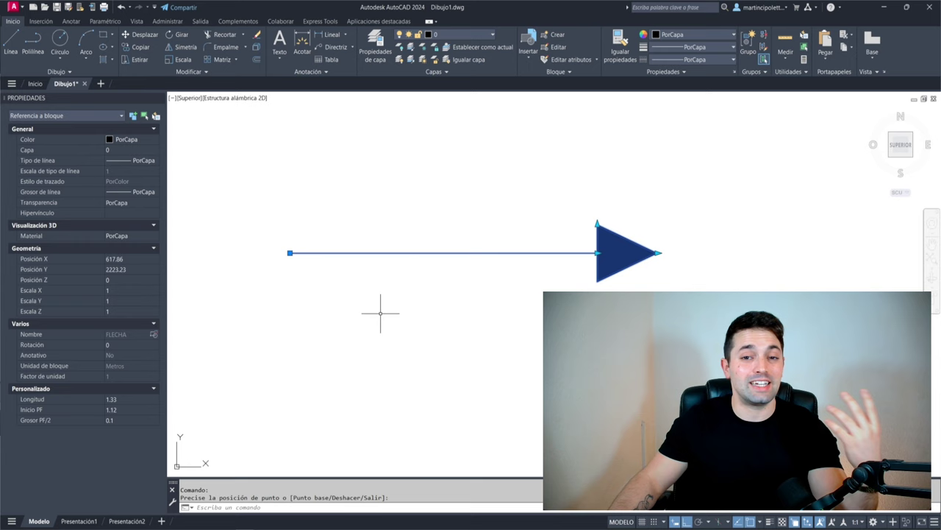